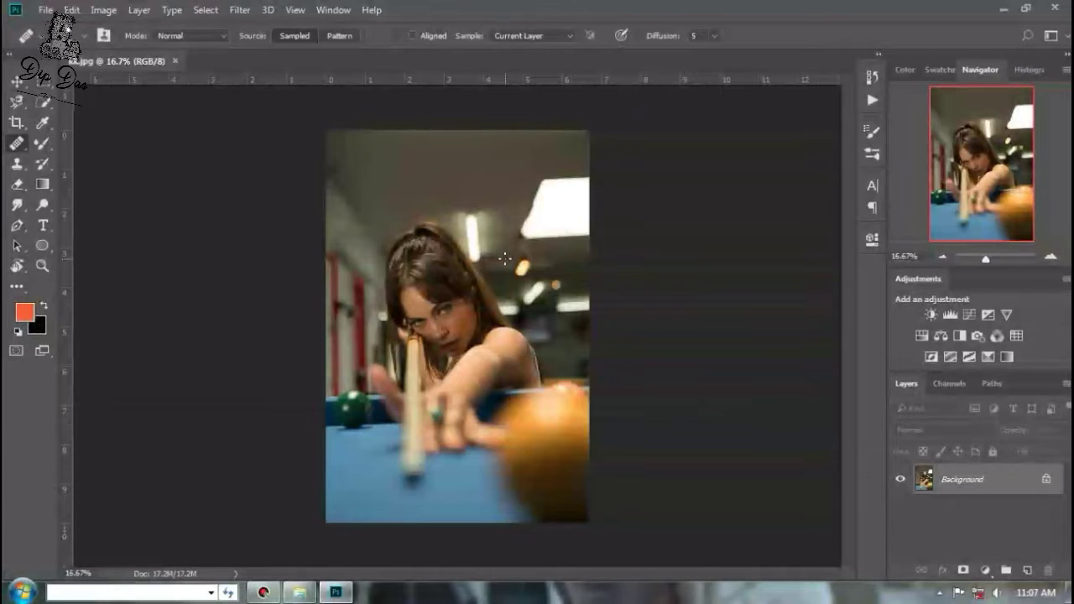
Step: Duplicate the Background layer so the retouching is done on a copy of the photo
scroll(445, 320, up, 8)
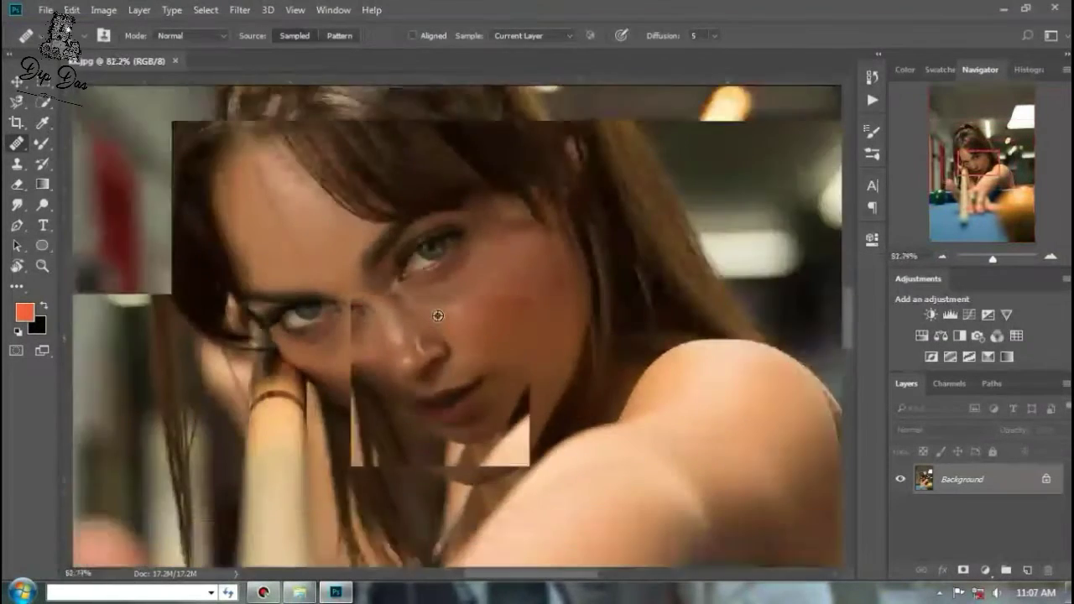
scroll(437, 315, down, 6)
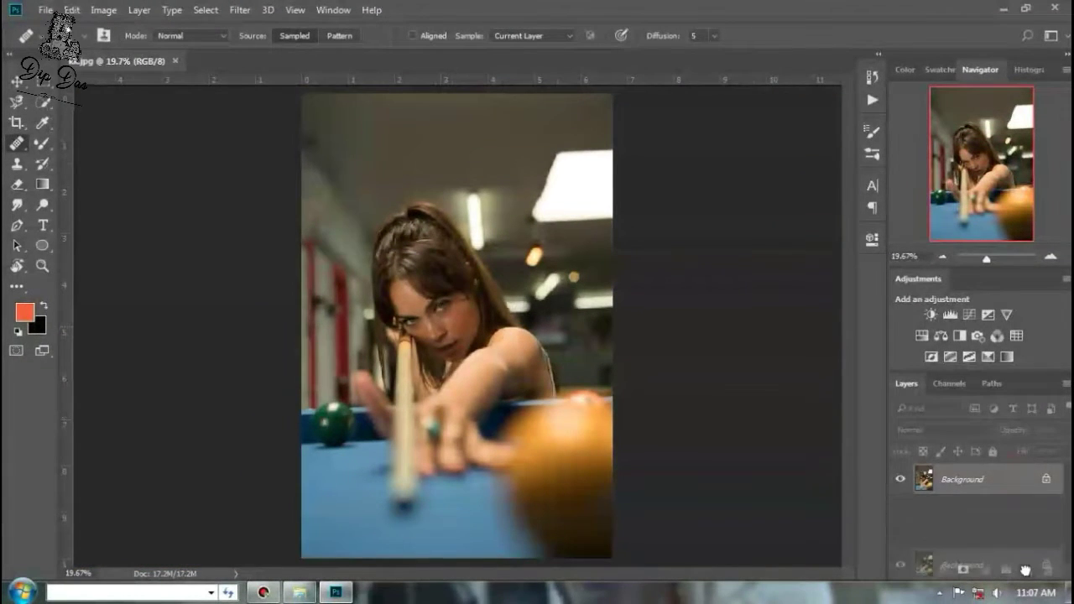
key(ctrl+j)
Step: Use the Healing Brush to remove the small blemishes on the woman's forehead just above the eyebrow nearest the cue
scroll(451, 327, up, 3)
scroll(452, 326, up, 4)
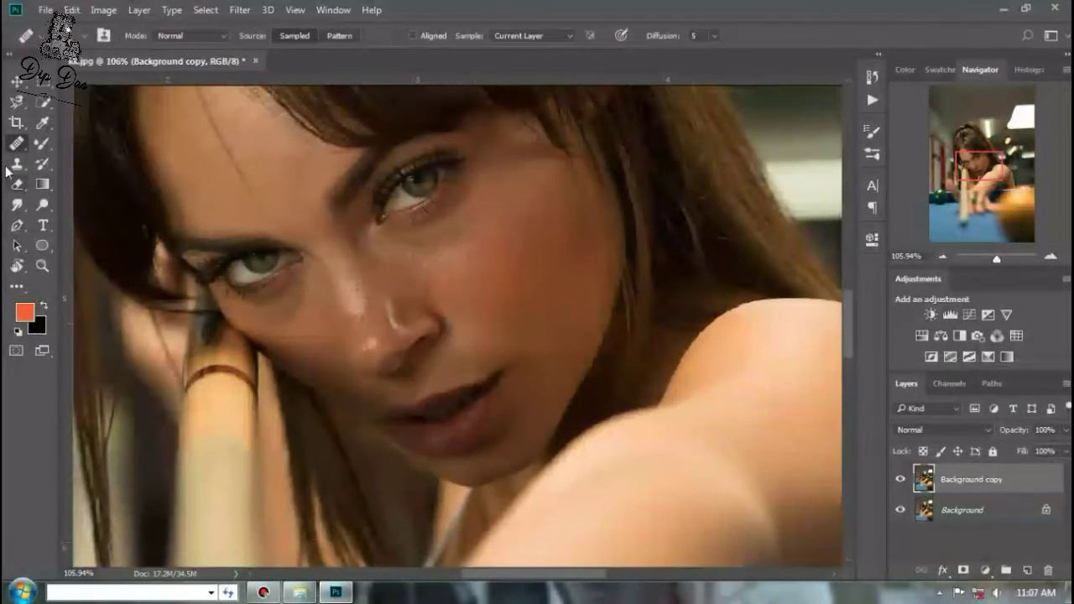
scroll(267, 210, up, 4)
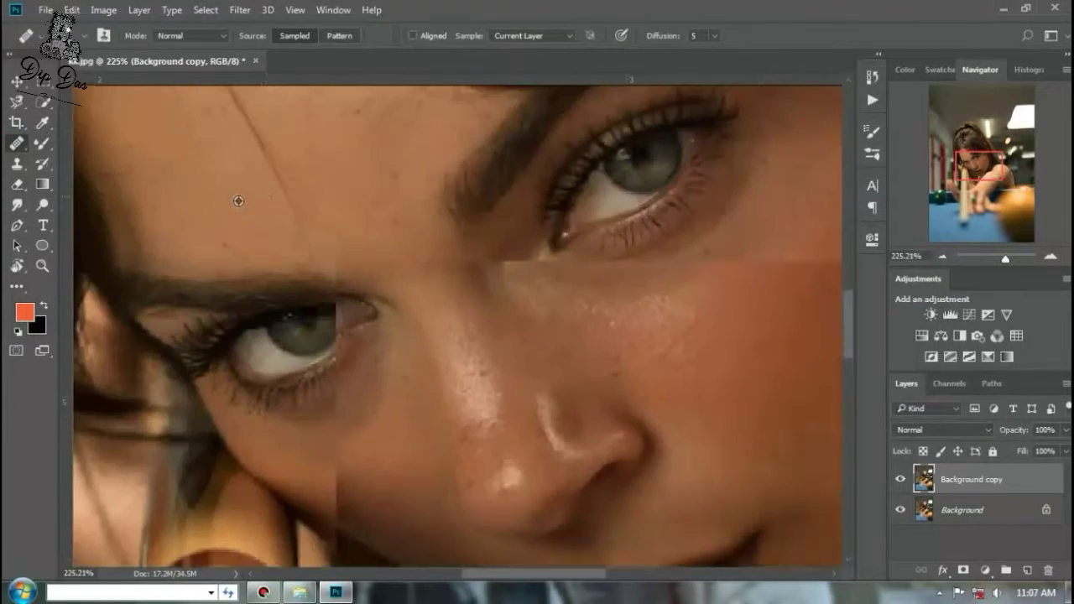
click(182, 247)
click(219, 196)
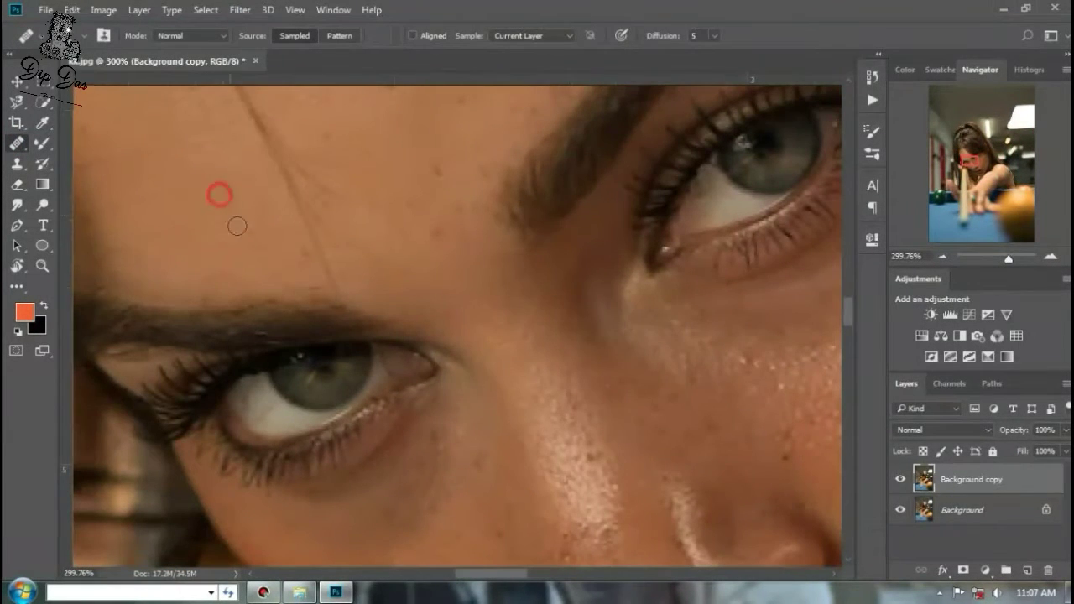
click(257, 250)
click(299, 259)
click(256, 260)
click(231, 278)
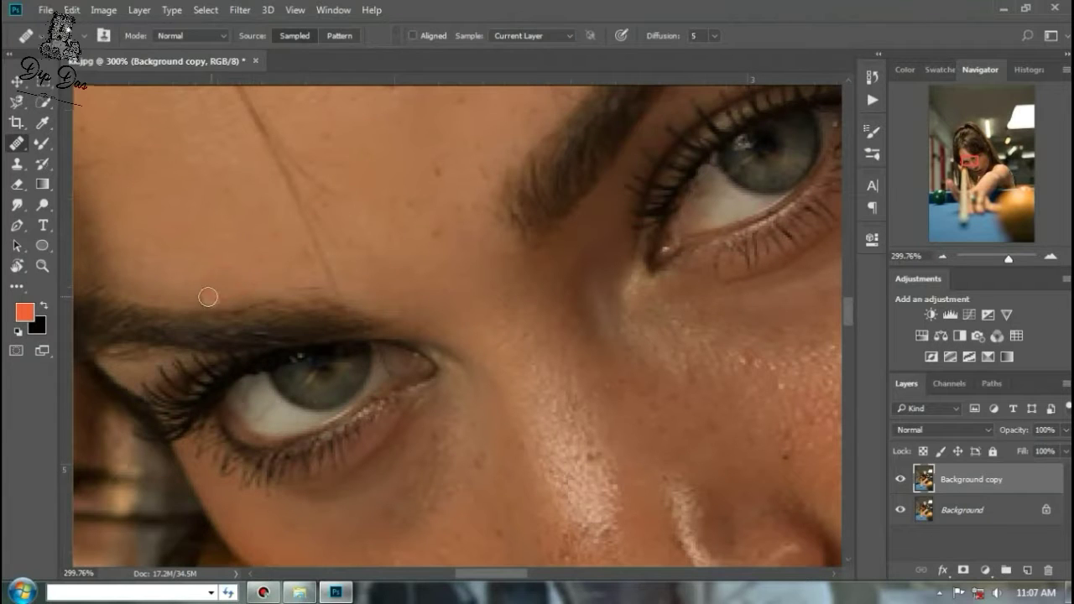
Step: Heal the dark spots between the eyebrows and along the side of the nose
click(434, 230)
click(434, 166)
click(482, 172)
click(473, 211)
click(430, 214)
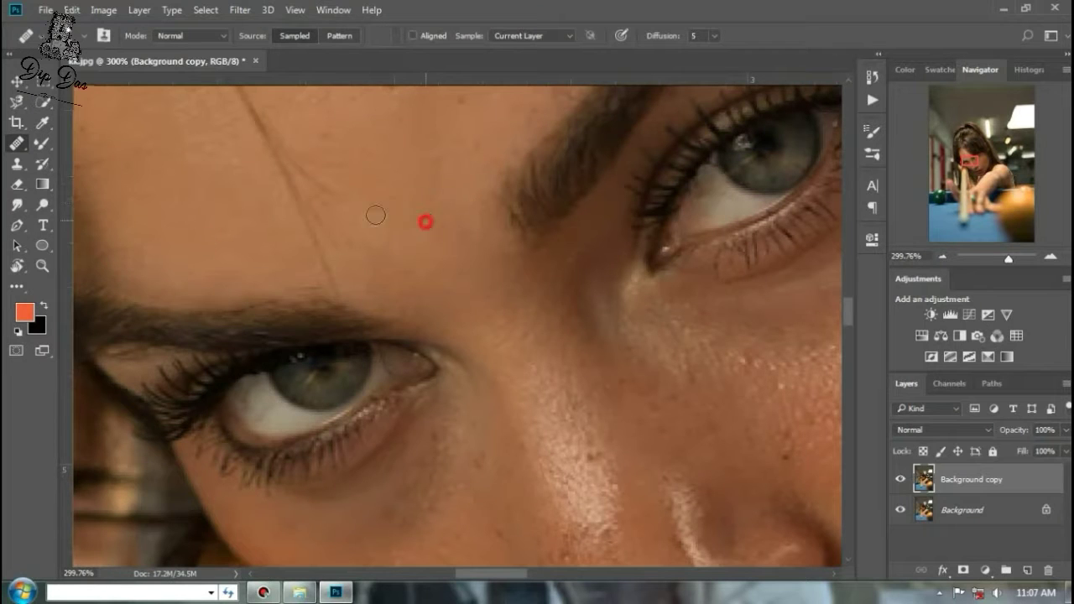
click(602, 458)
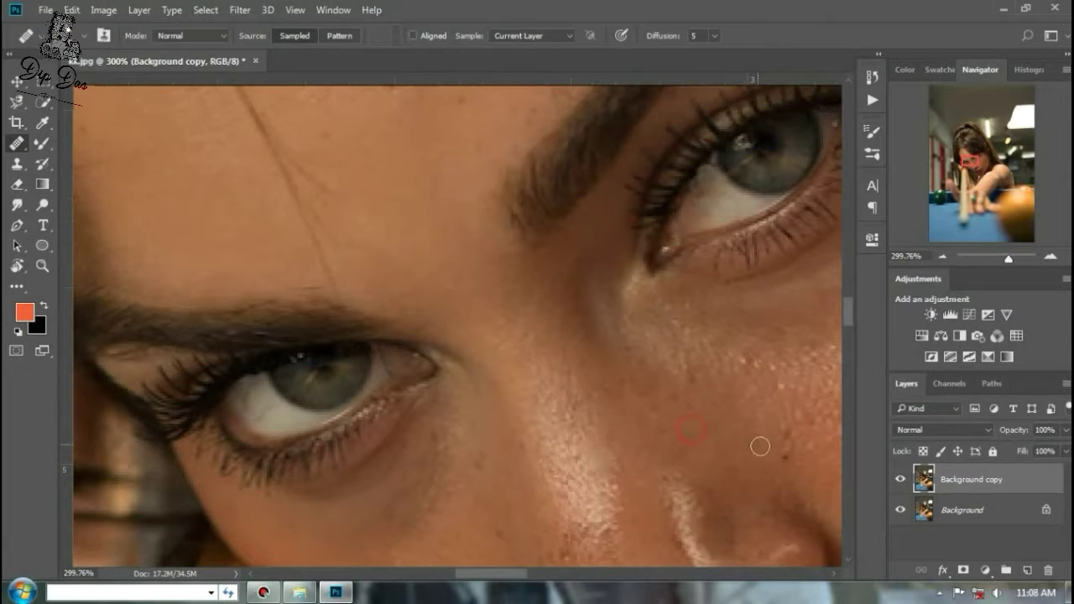
click(761, 393)
Step: Heal the blemishes on the forehead around the stray hair, sampling clean skin beside it
scroll(495, 285, down, 6)
scroll(345, 182, up, 5)
alt+click(363, 159)
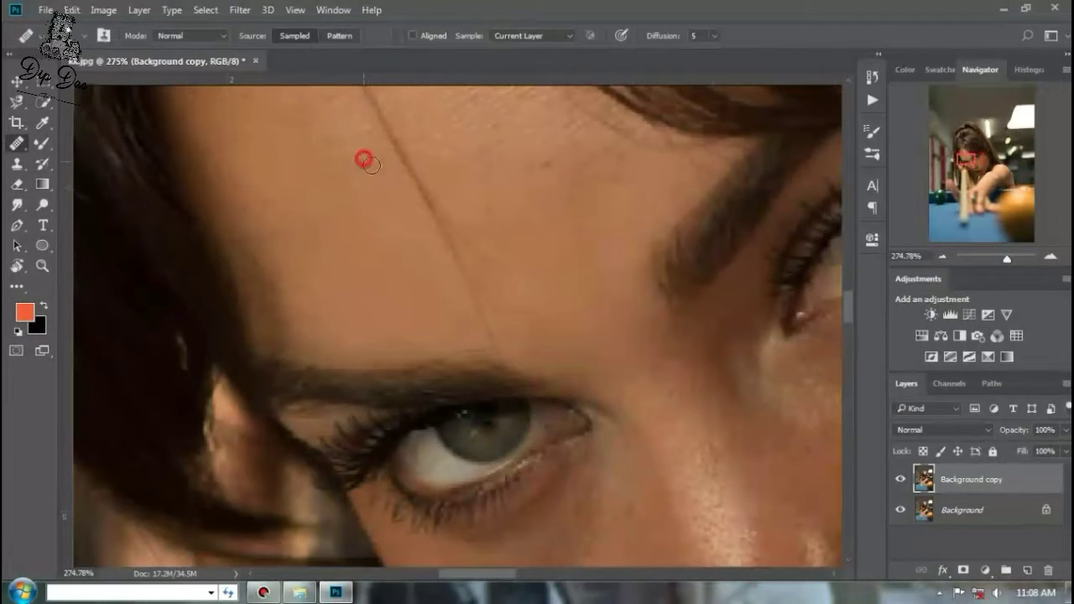
click(406, 200)
scroll(260, 188, up, 3)
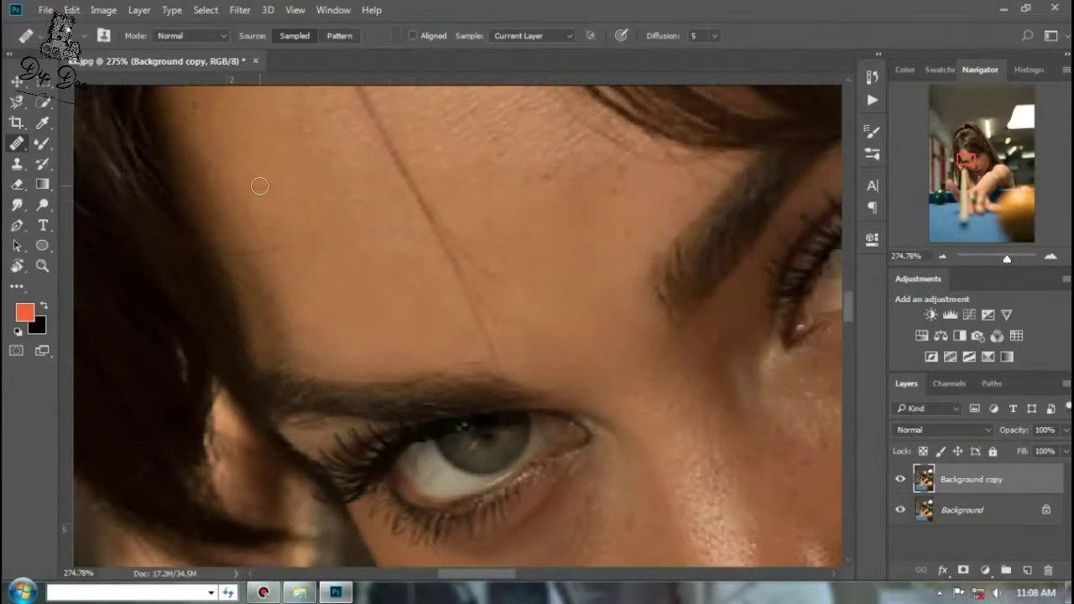
click(302, 276)
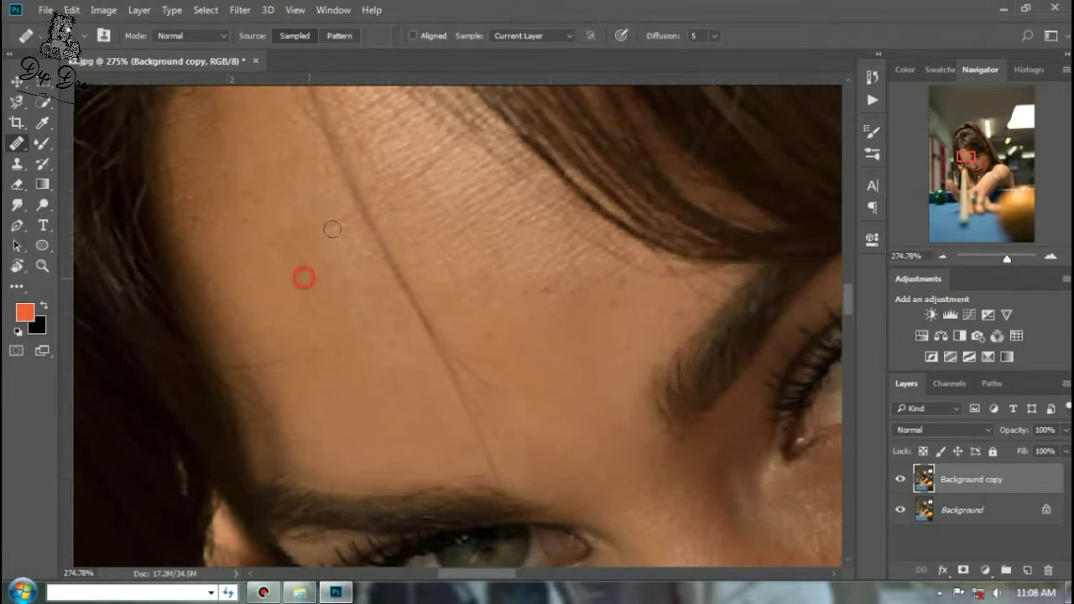
click(330, 222)
Step: Heal the small spots on the central forehead, between the stray hair and the other eyebrow
click(546, 299)
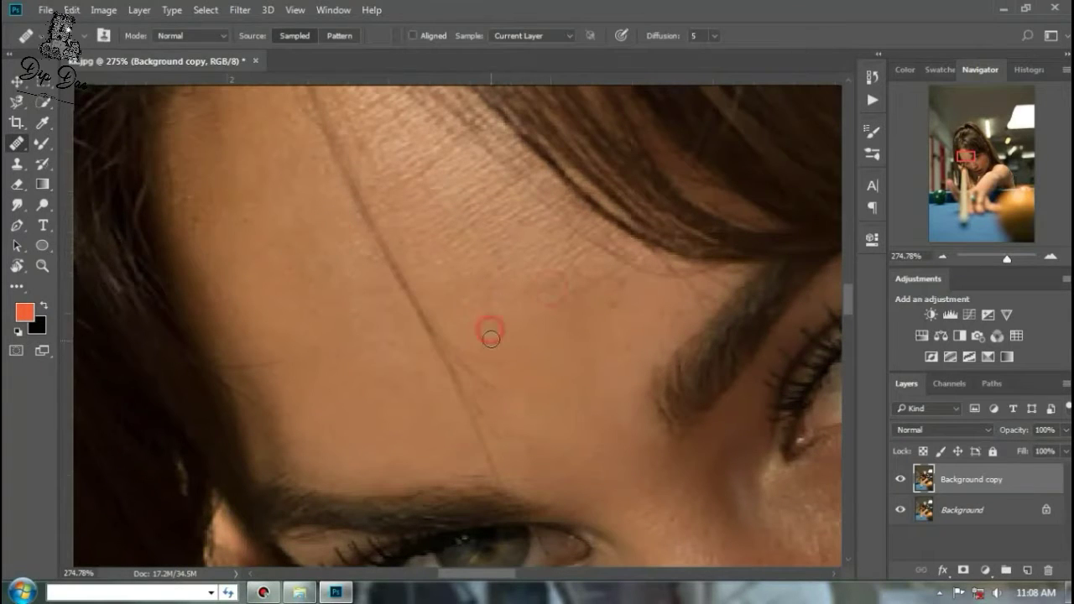
click(670, 313)
click(642, 346)
click(656, 299)
Step: Try healing the shiny forehead skin below the hairline, and revert the last two Healing Brush strokes
scroll(427, 263, up, 2)
click(440, 269)
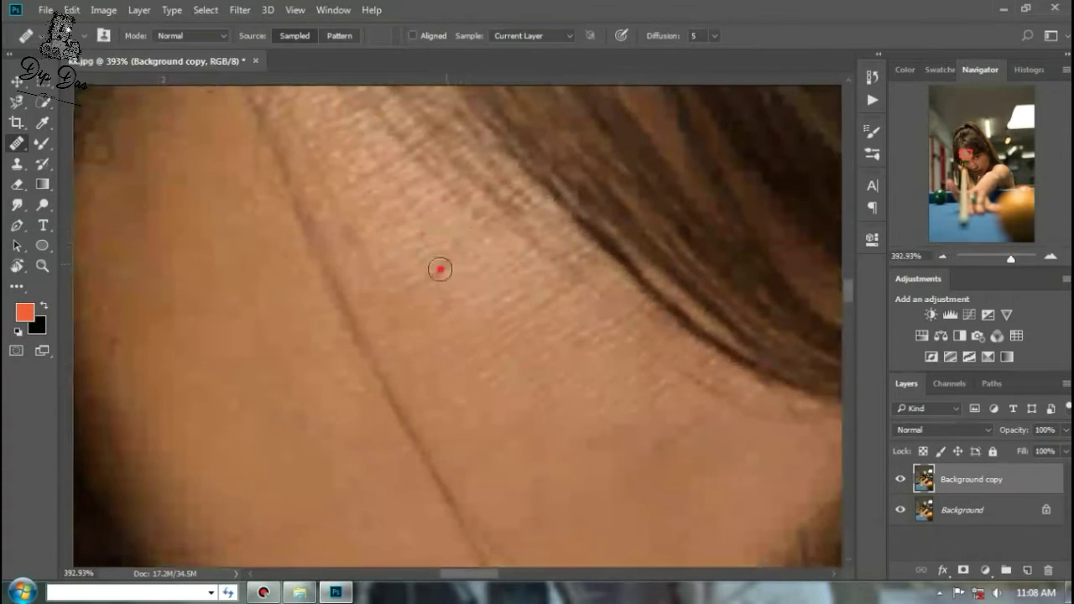
scroll(496, 269, down, 3)
scroll(509, 290, up, 2)
click(873, 77)
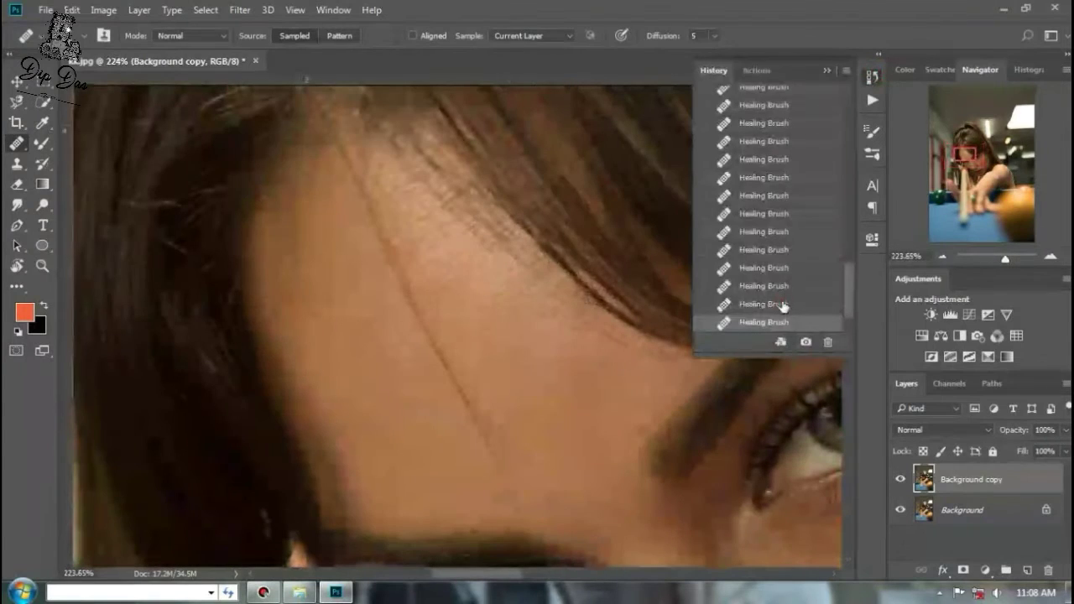
click(782, 304)
click(772, 285)
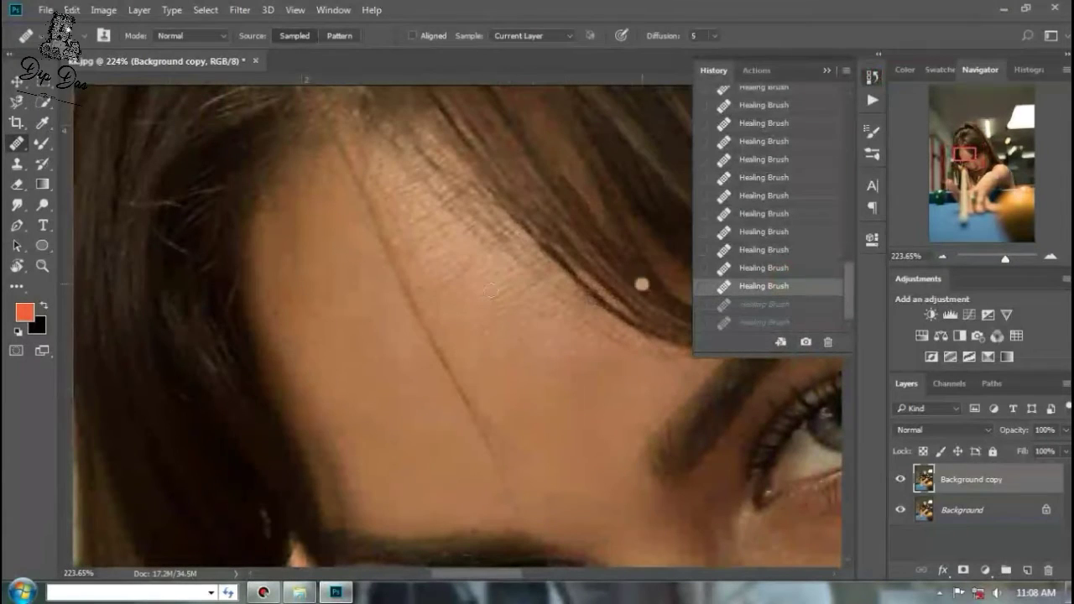
Step: Heal the fine hairs branching off the lower part of the stray strand and the skin around them
click(547, 434)
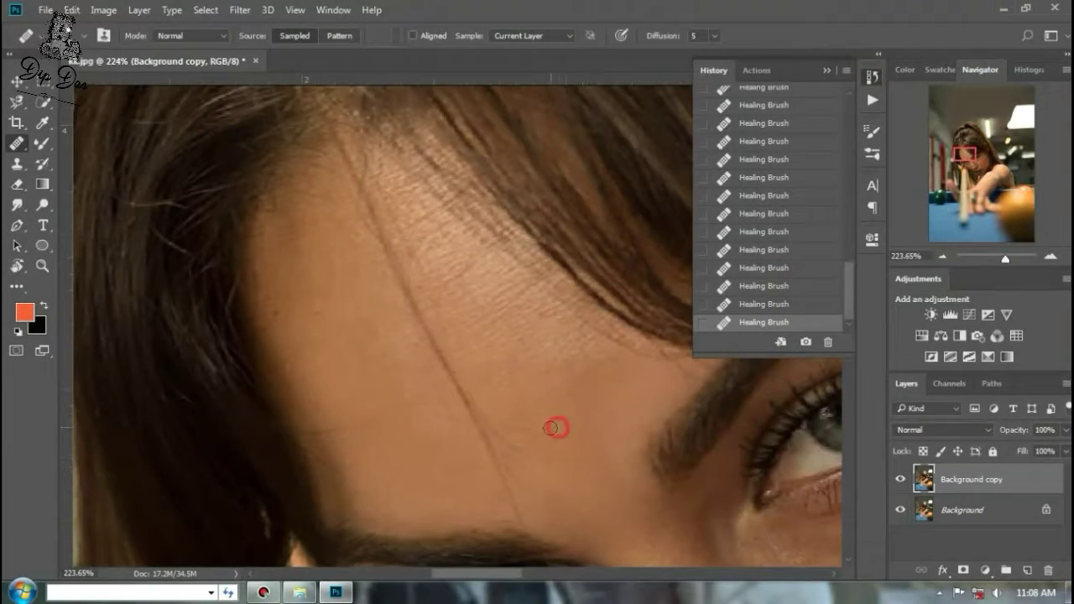
scroll(554, 428, up, 3)
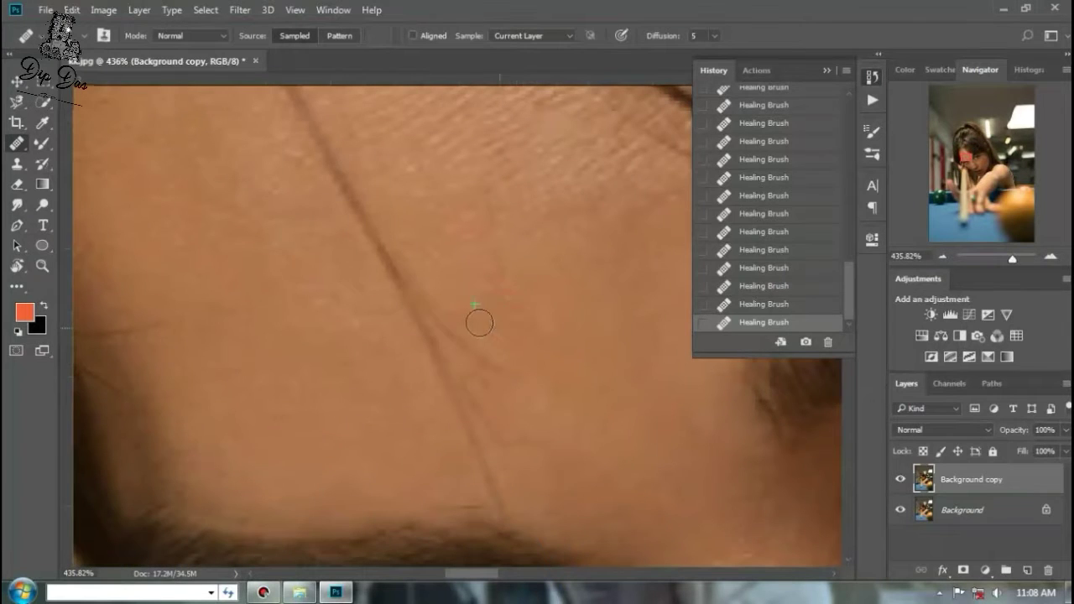
click(532, 409)
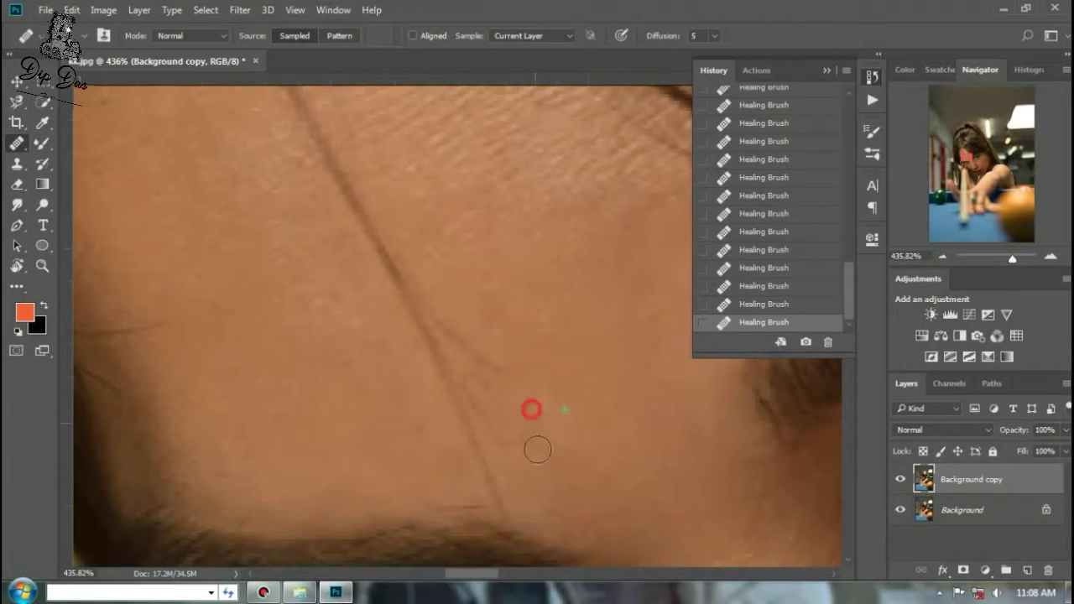
click(492, 337)
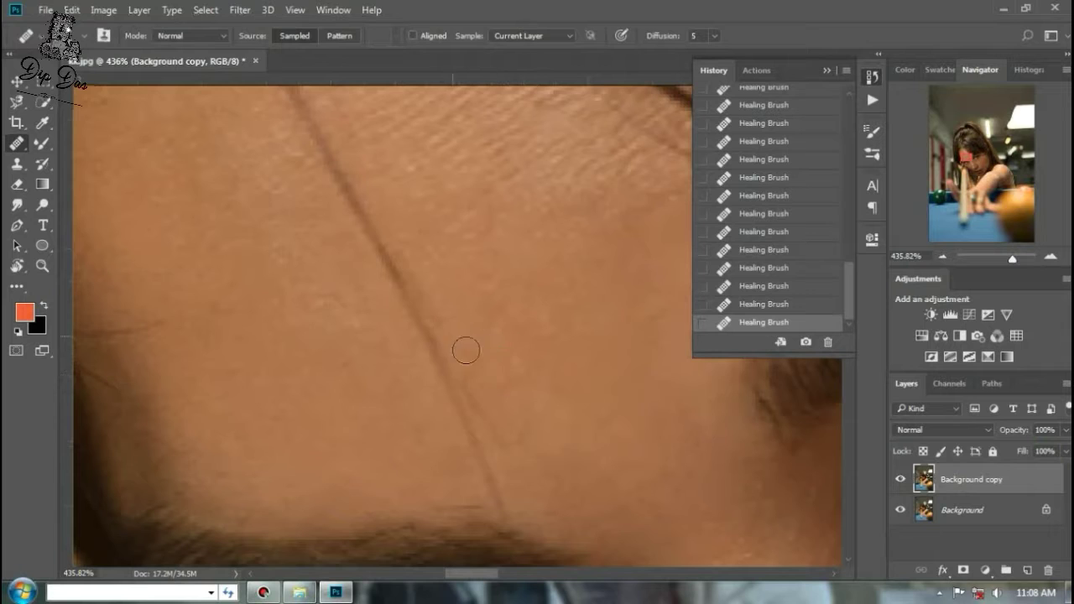
Step: Set the Healing Brush size to 15 px and remove the lower end of the stray hair above the eyebrow
right_click(512, 390)
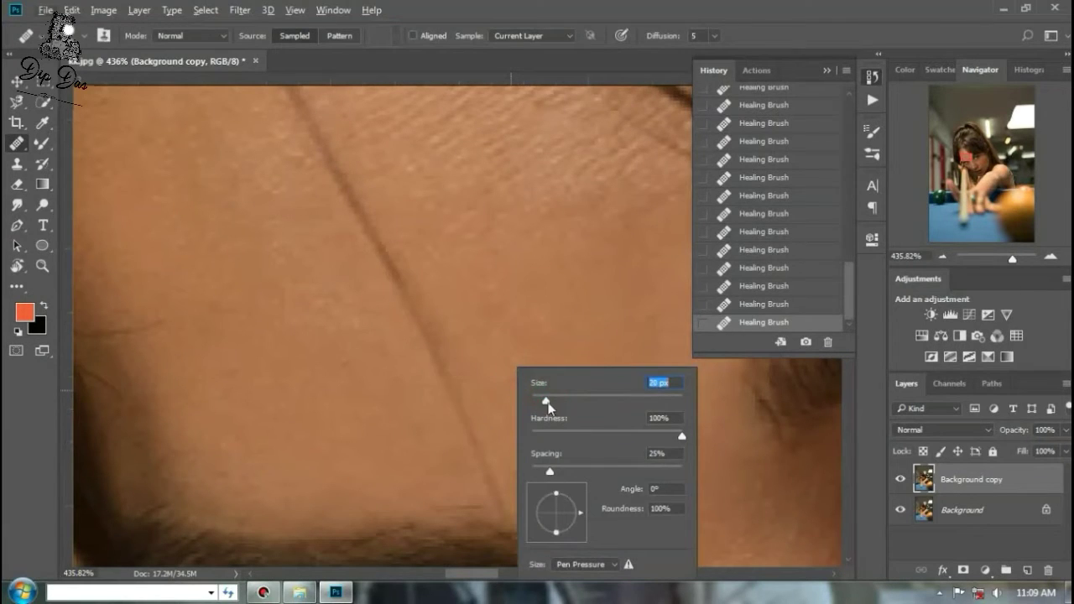
drag(546, 402, 541, 402)
key(Return)
alt+click(521, 485)
mouse_move(508, 491)
mouse_down()
mouse_move(479, 457)
mouse_move(401, 285)
mouse_up()
key(ctrl+z)
scroll(400, 285, up, 5)
alt+click(471, 402)
click(456, 477)
Step: Heal the middle section of the stray forehead hair, sampling clean skin next to it
alt+click(428, 363)
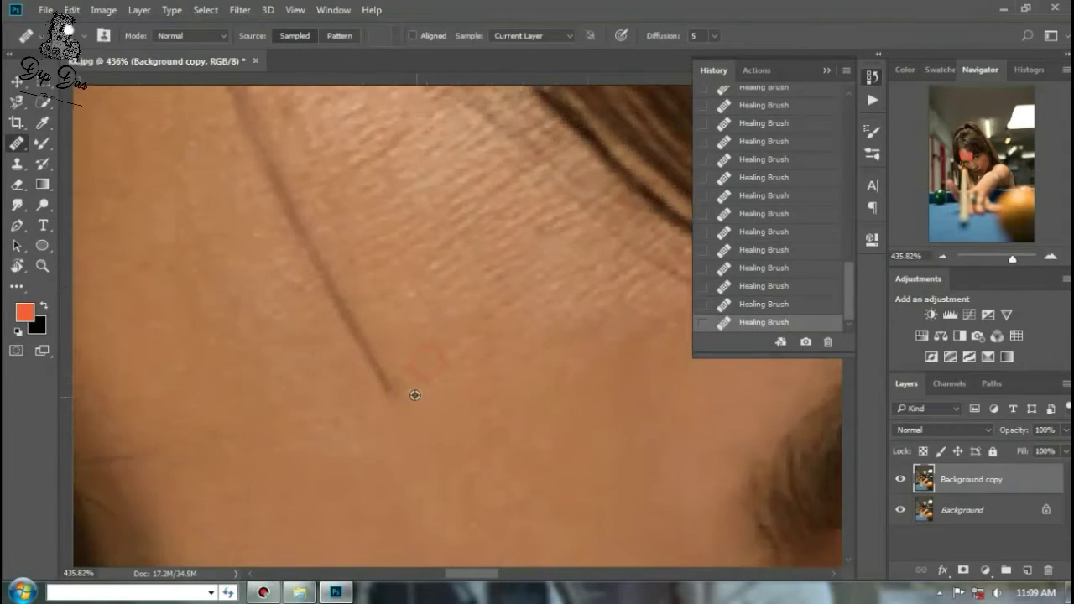
drag(400, 377, 328, 268)
scroll(307, 220, up, 4)
alt+click(223, 308)
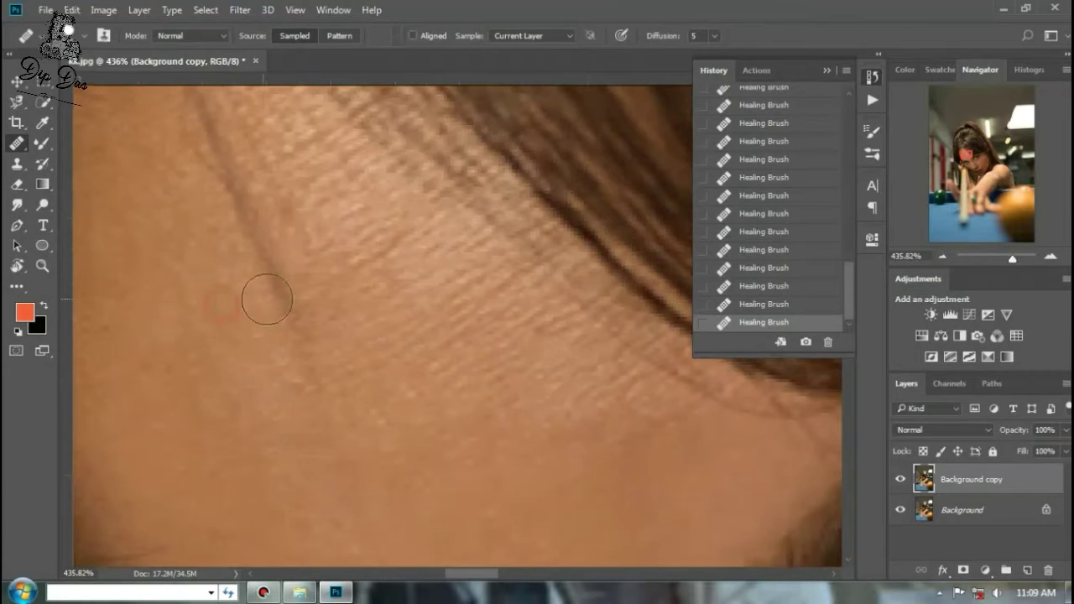
drag(266, 298, 282, 307)
Step: Heal the upper end of the stray hair up to the hairline and clean up its remaining traces
alt+click(192, 227)
drag(239, 235, 267, 281)
drag(221, 166, 226, 190)
scroll(188, 178, up, 3)
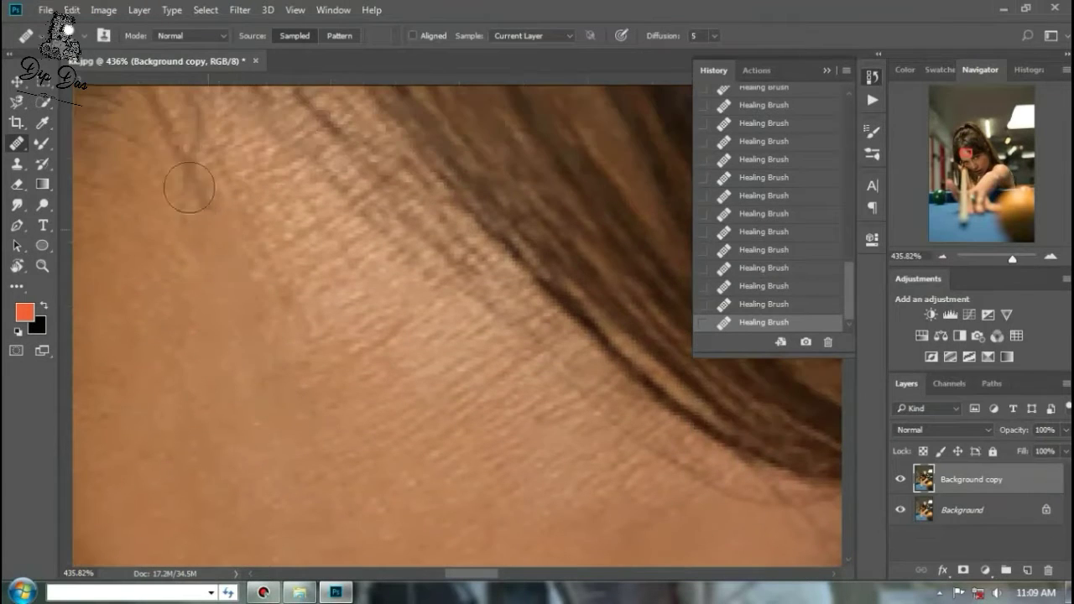
click(271, 277)
drag(272, 278, 256, 322)
scroll(188, 235, down, 5)
scroll(181, 238, up, 2)
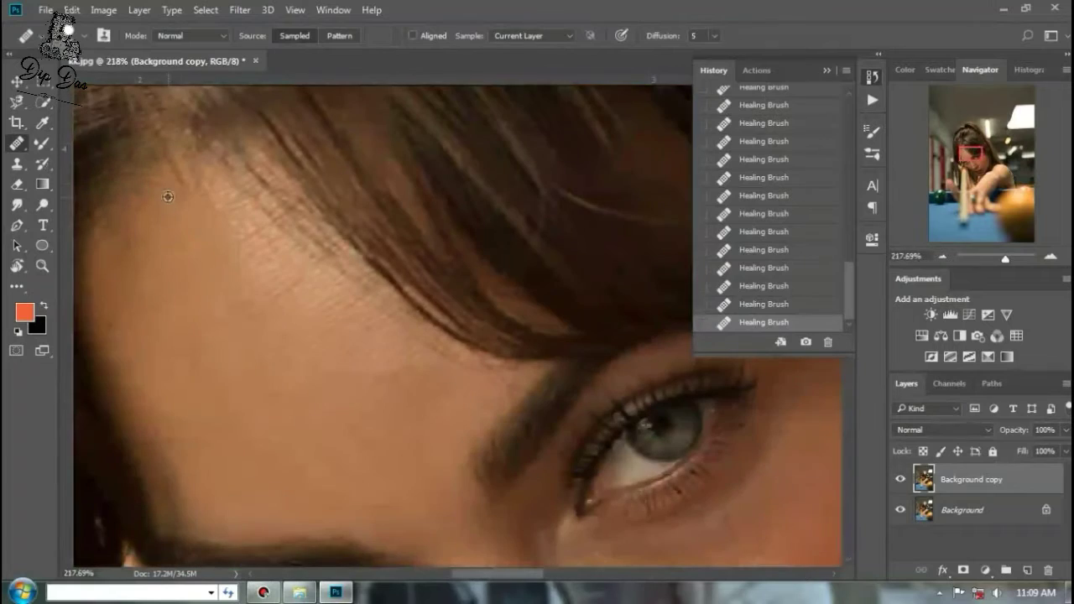
drag(181, 186, 235, 278)
Step: Heal the blemishes on the cheek beneath the eye and beside the shiny skin area
scroll(235, 278, down, 3)
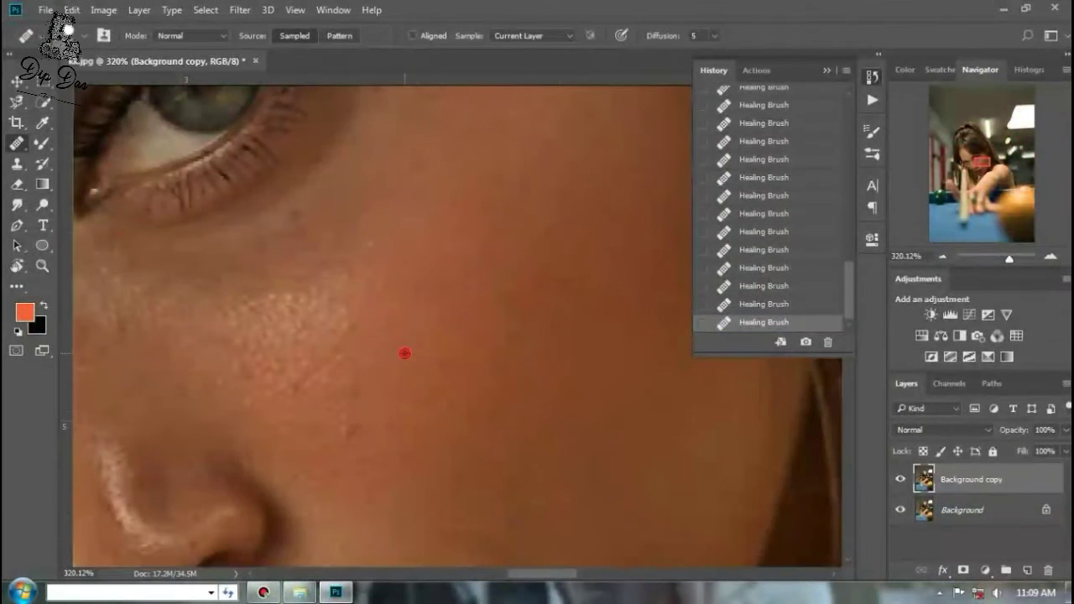
click(350, 424)
click(302, 384)
click(289, 212)
click(381, 256)
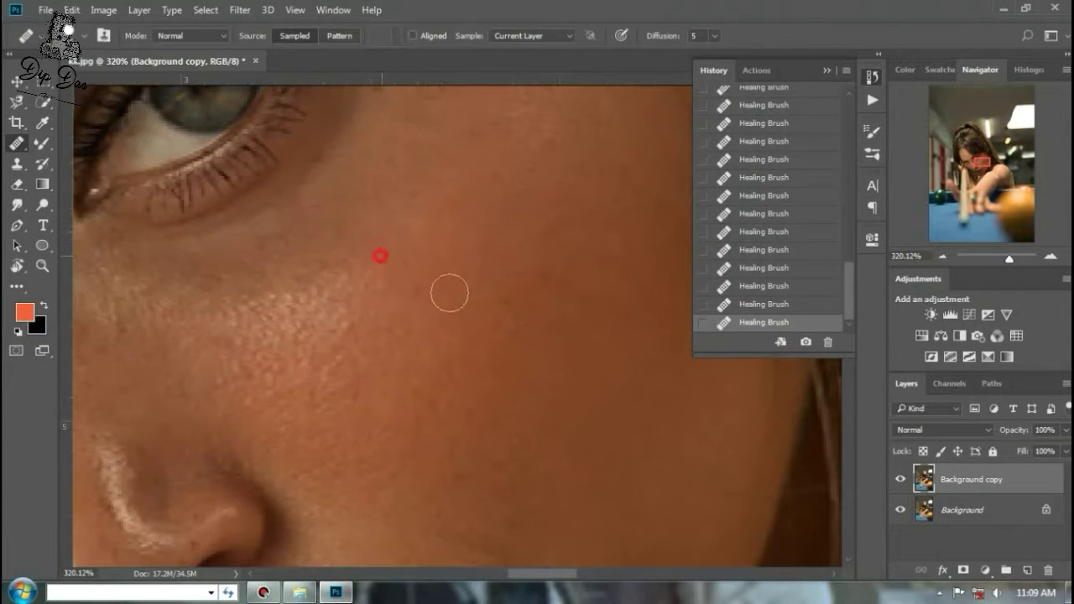
click(509, 306)
Step: Reduce the Healing Brush size and remove the small spots on the skin beside the eye's outer corner
scroll(557, 343, down, 4)
right_click(503, 221)
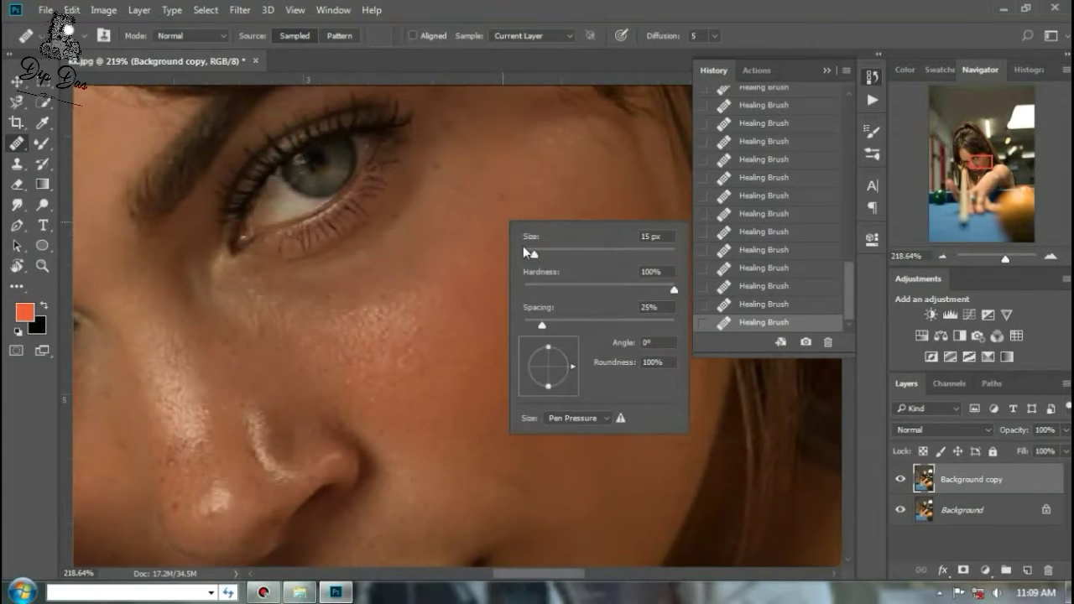
click(518, 189)
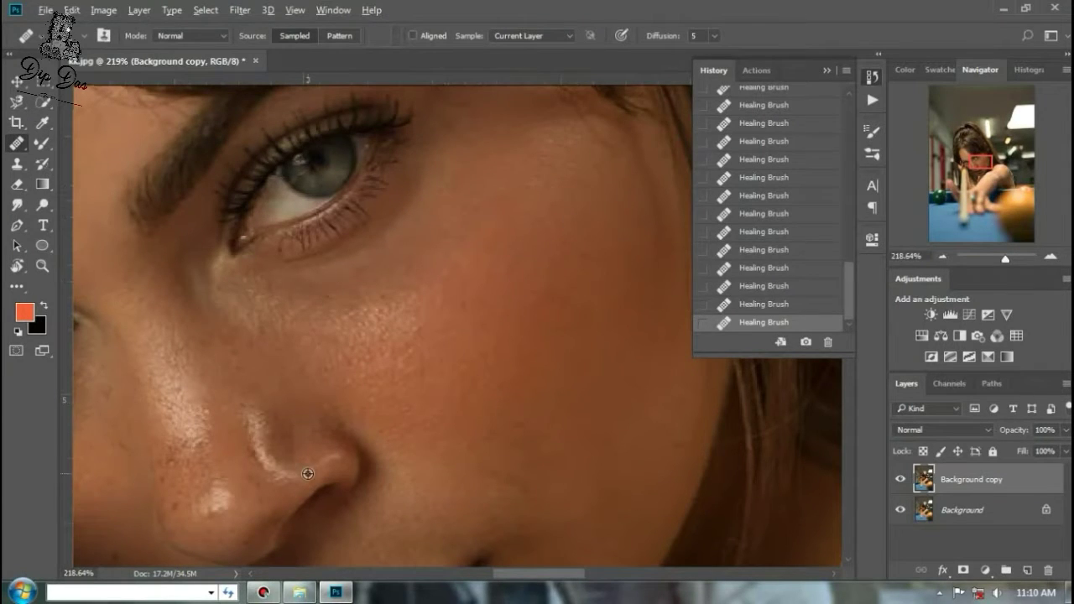
Step: Enlarge the Healing Brush and smooth the uneven skin on the lower cheek above the corner of the mouth
scroll(307, 474, down, 2)
scroll(427, 446, up, 4)
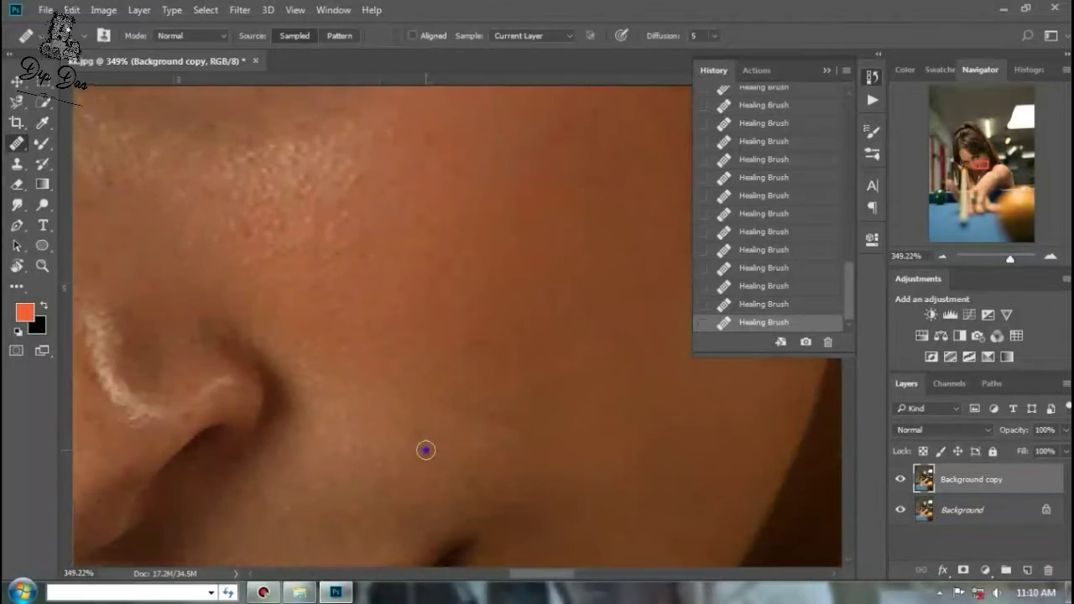
right_click(426, 451)
click(455, 401)
alt+click(434, 329)
alt+click(445, 432)
drag(468, 427, 539, 459)
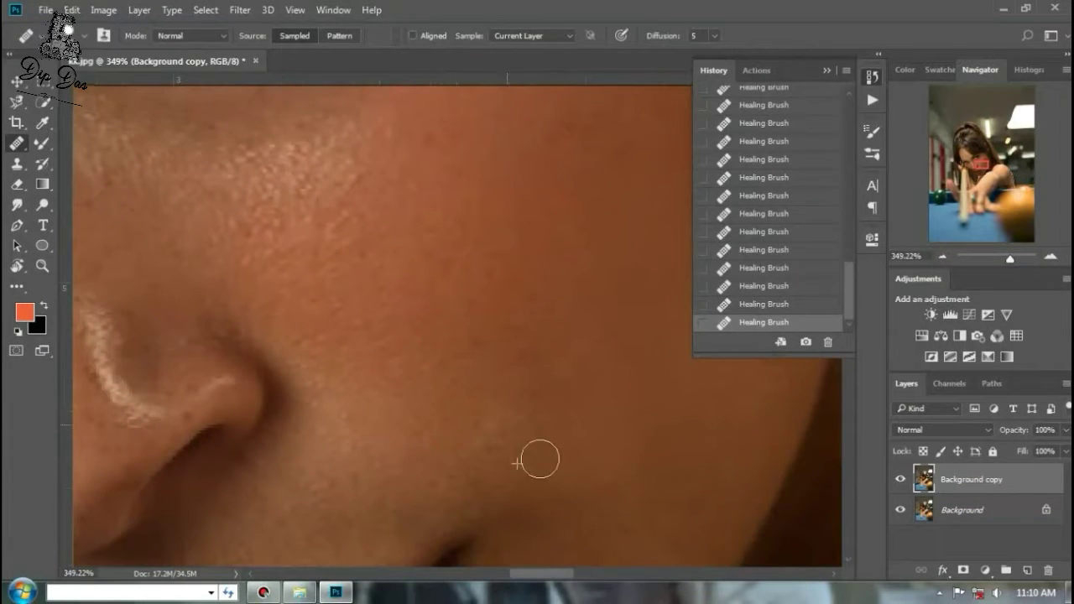
Step: Heal the remaining blemishes on the cheek between the nose and the outer side of the face
alt+click(586, 410)
click(496, 385)
click(430, 308)
click(428, 363)
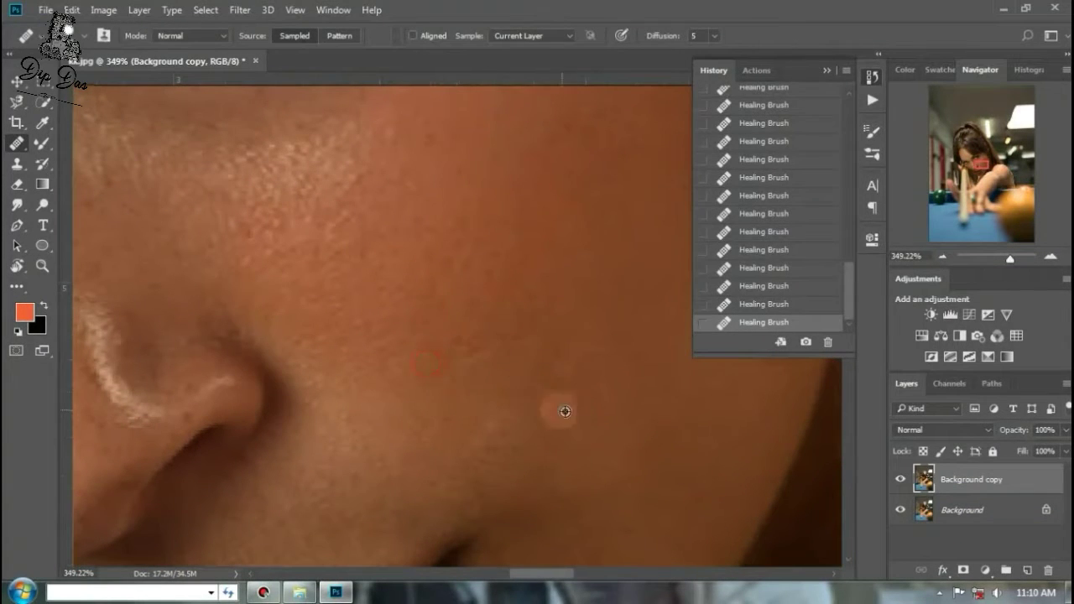
scroll(564, 420, down, 3)
scroll(588, 432, down, 2)
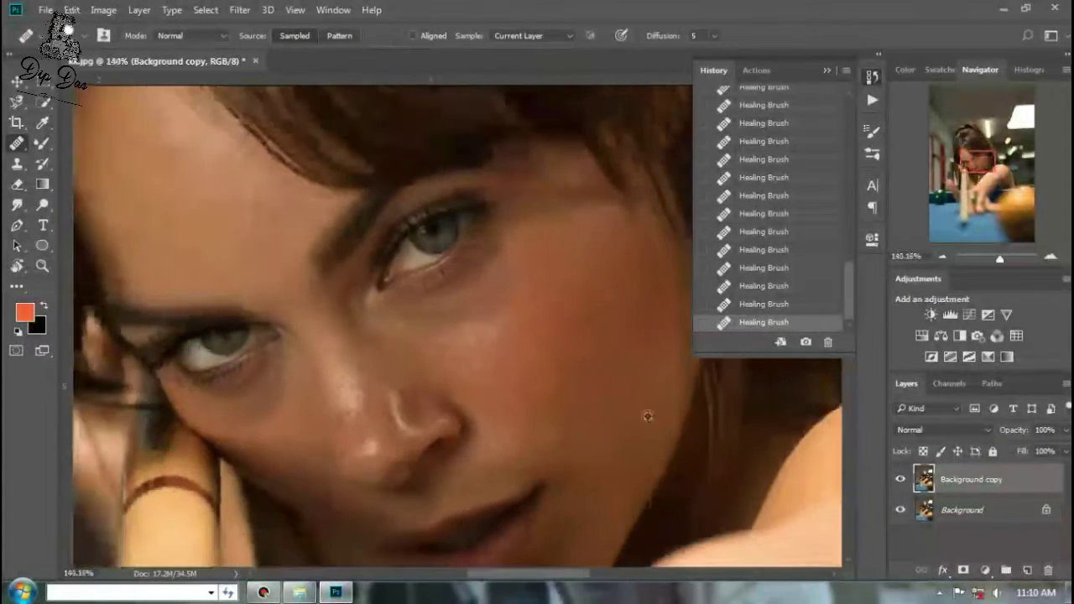
scroll(648, 415, up, 1)
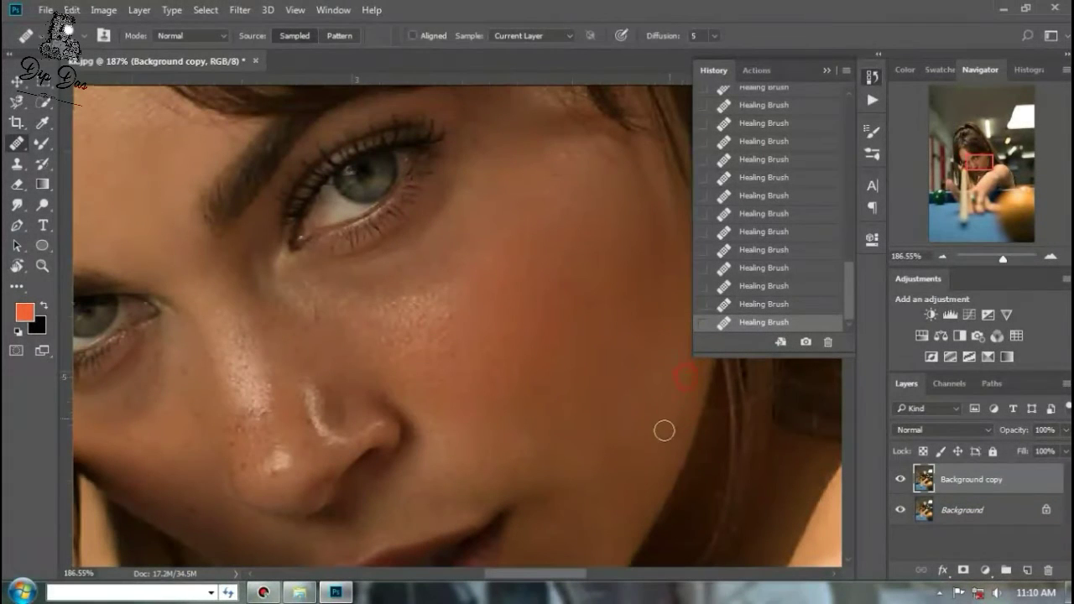
scroll(664, 431, up, 2)
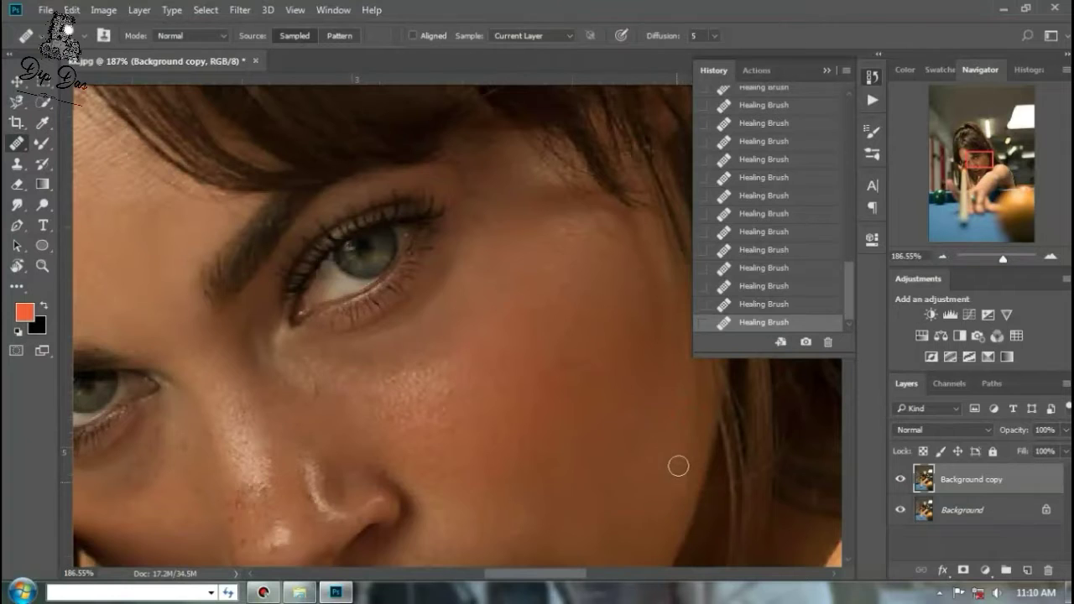
scroll(678, 466, up, 1)
scroll(283, 355, down, 3)
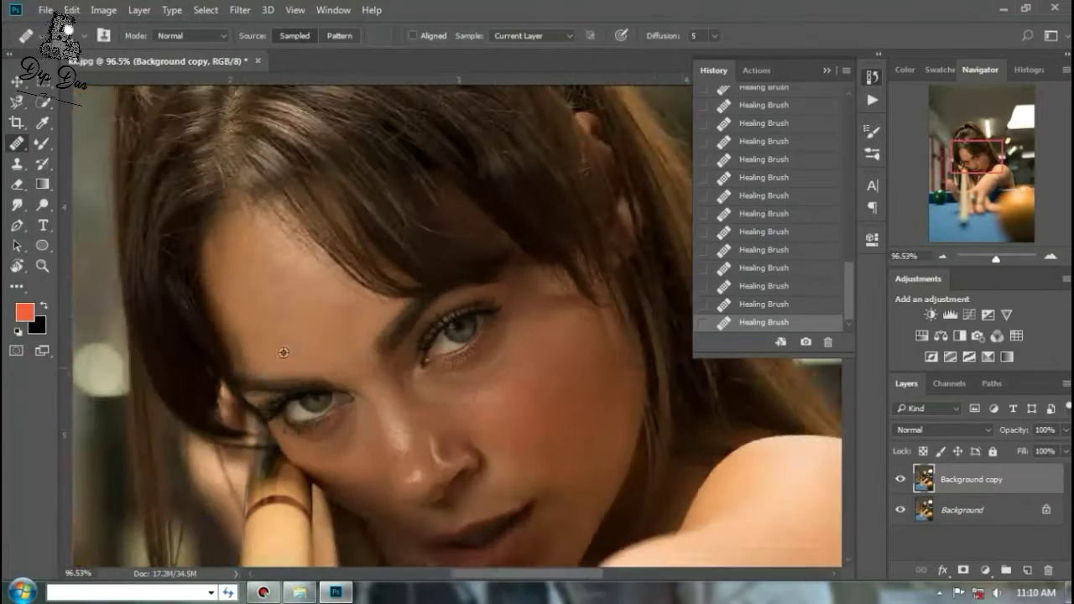
Step: Reduce the Healing Brush size and sample clean skin on the forehead near the hairline above the eyebrow
scroll(251, 283, up, 3)
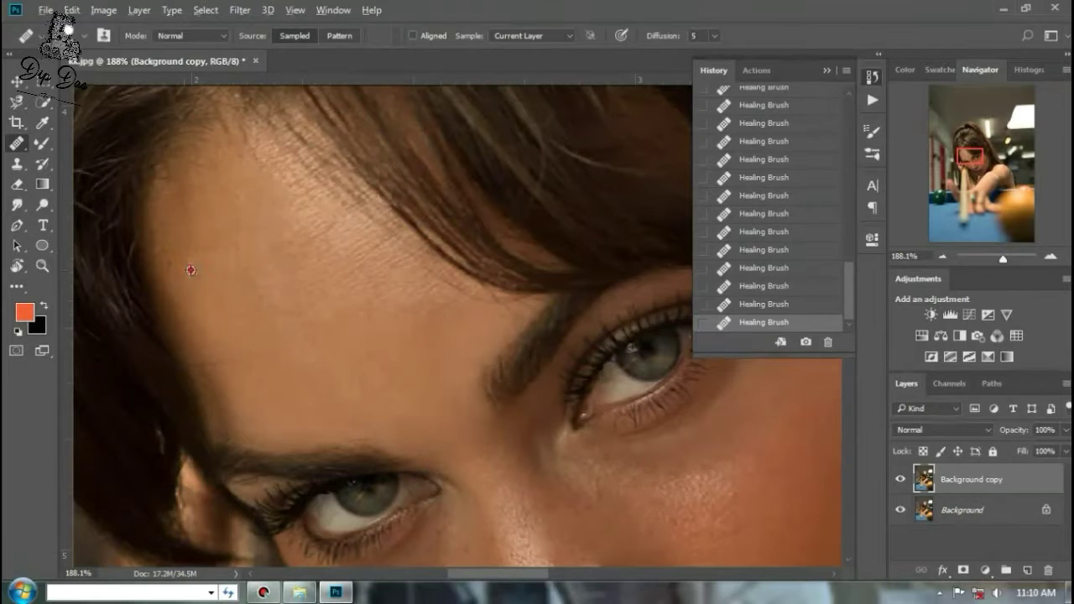
scroll(189, 300, down, 3)
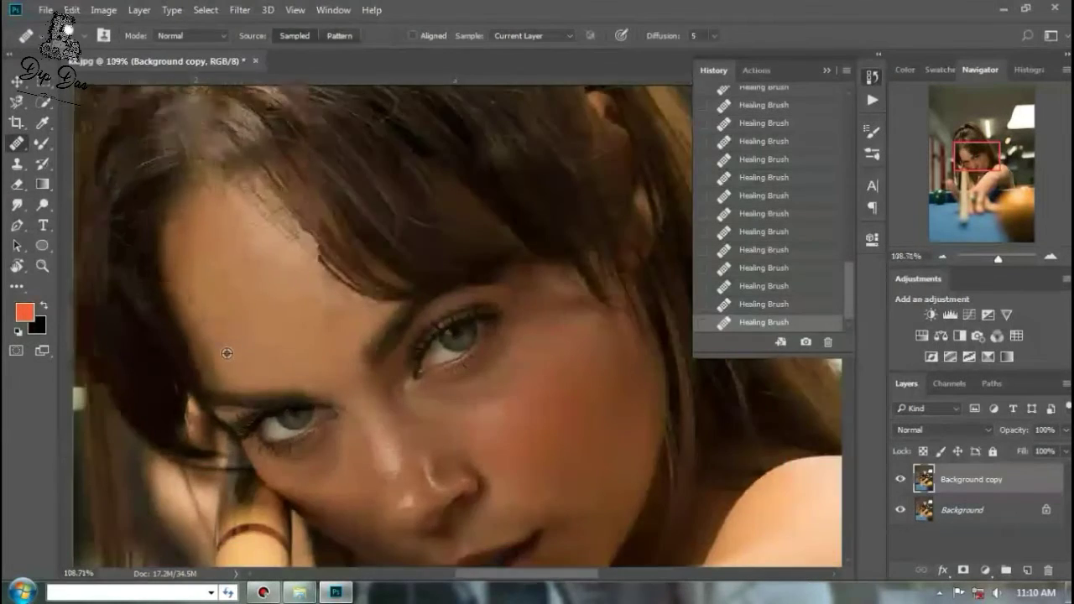
scroll(193, 317, up, 6)
right_click(211, 310)
drag(240, 341, 235, 341)
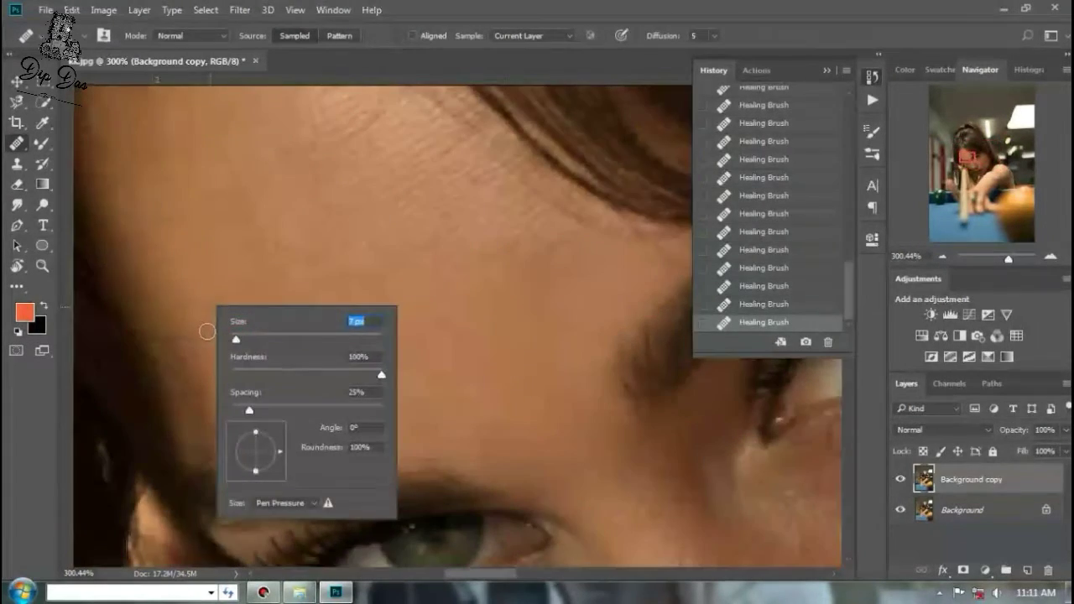
key(Return)
alt+click(185, 374)
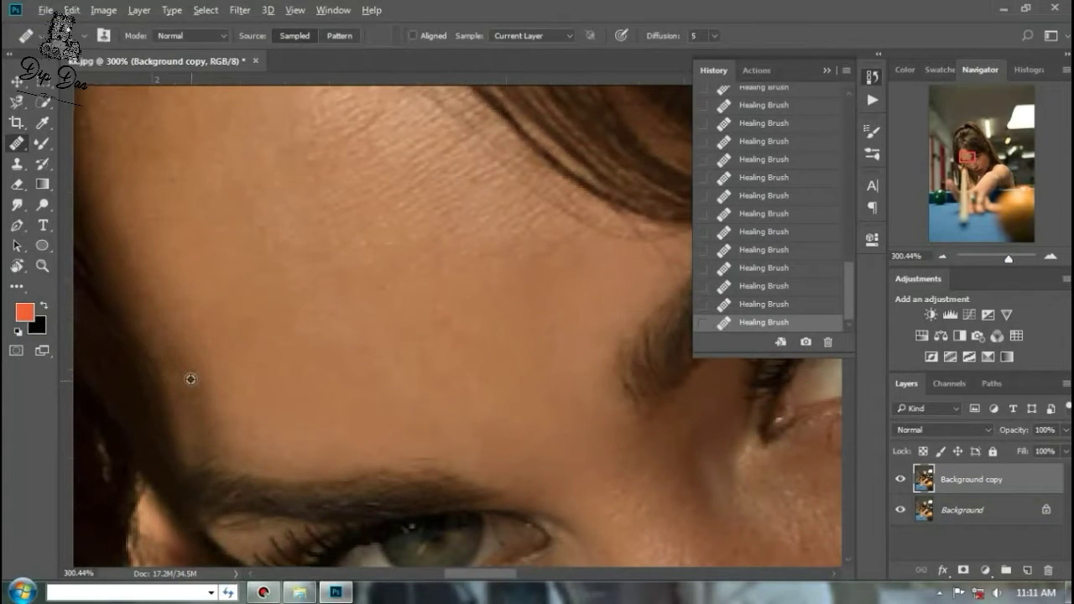
Step: Heal the small spots on the shadowed cheek beside the nose and on the tip of the nose
scroll(377, 426, down, 5)
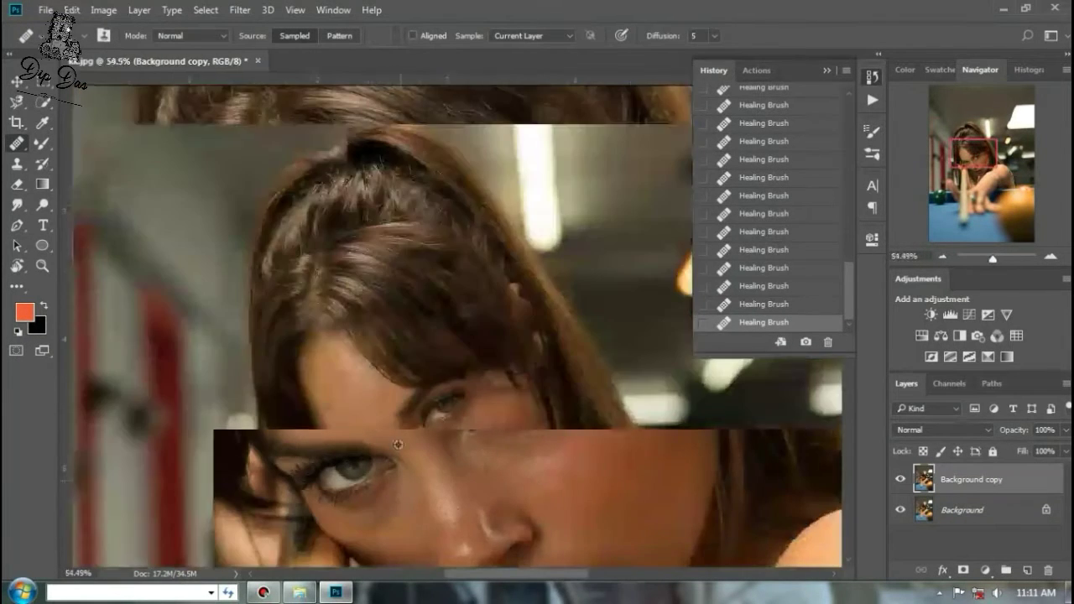
scroll(359, 344, up, 5)
click(254, 463)
click(226, 473)
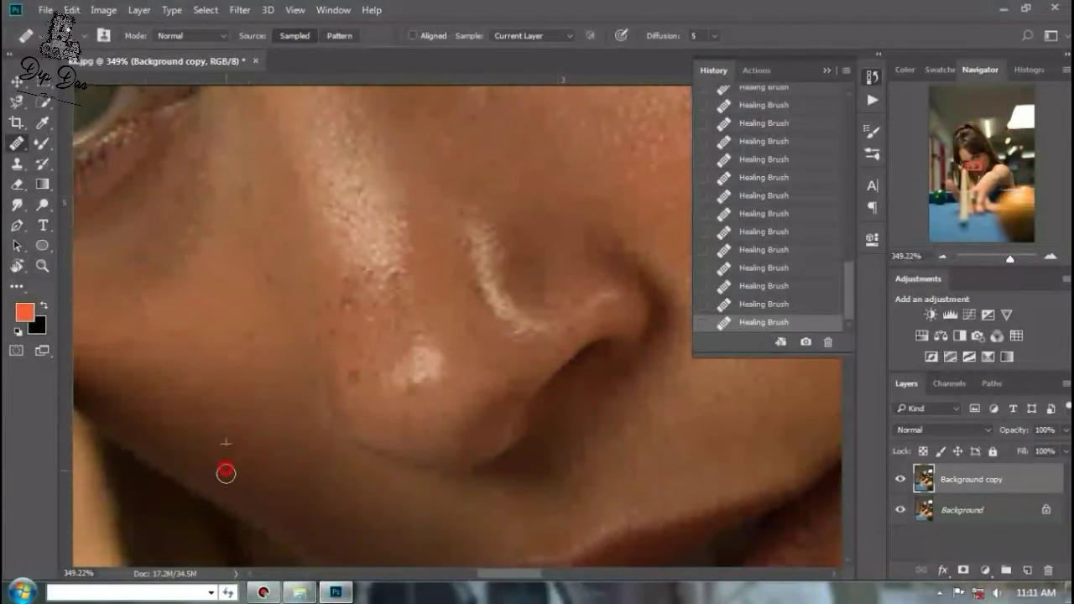
click(257, 496)
click(462, 400)
click(474, 418)
scroll(240, 418, up, 2)
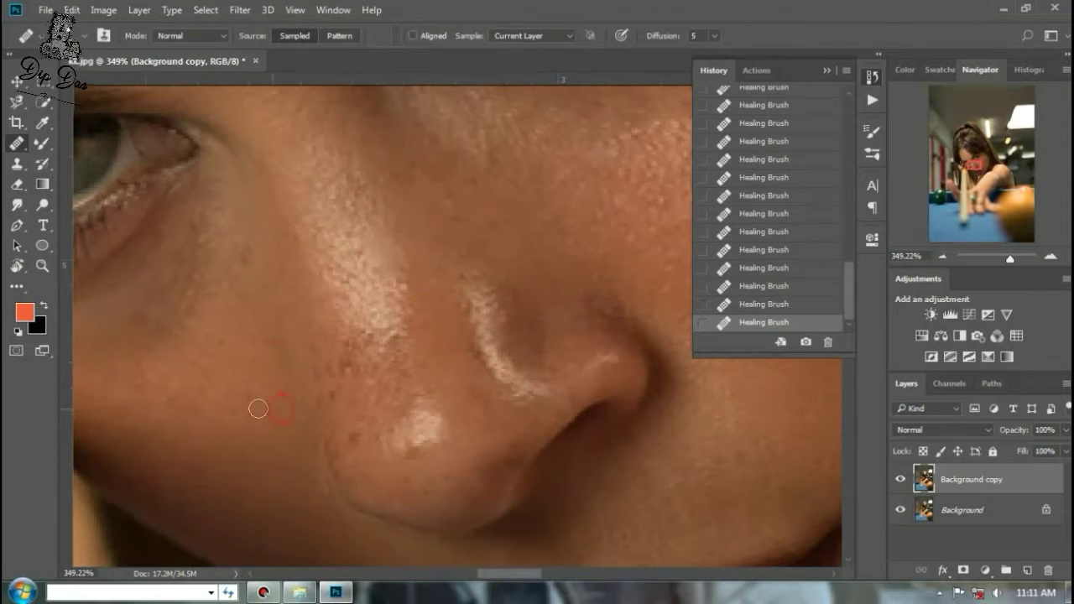
Step: Set the Healing Brush size to 19 px and smooth the skin between the inner eye corner, the cheek and the nose
right_click(156, 432)
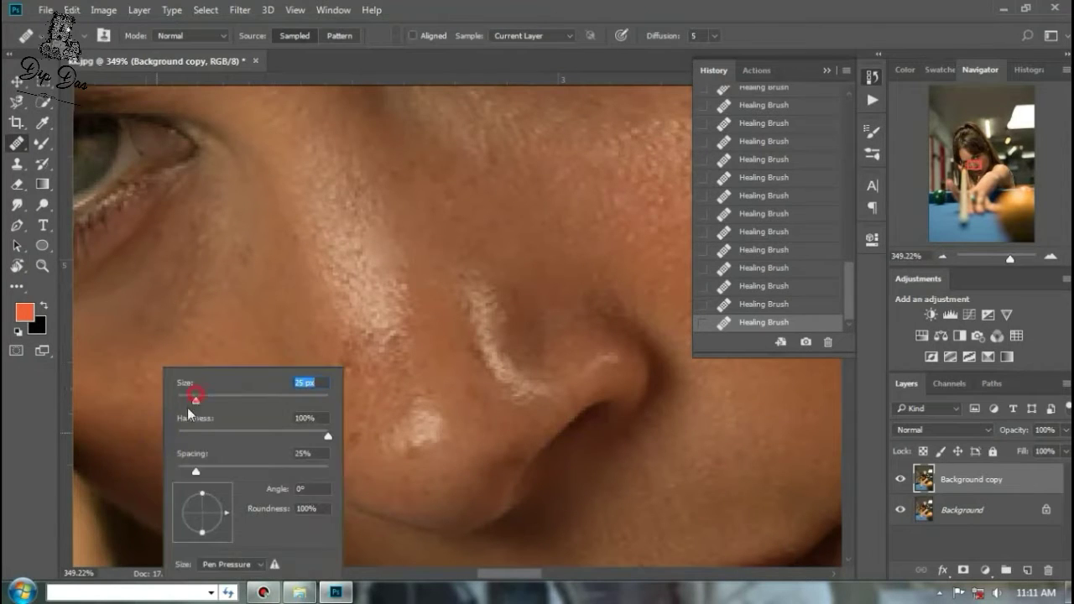
click(161, 426)
right_click(216, 422)
alt+click(192, 418)
click(234, 437)
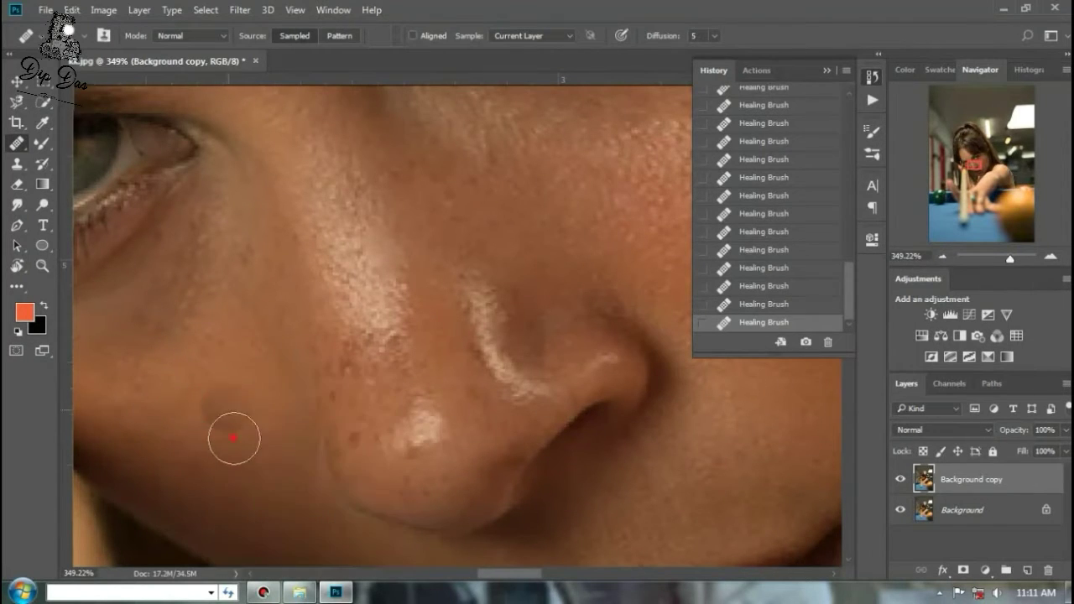
alt+click(237, 424)
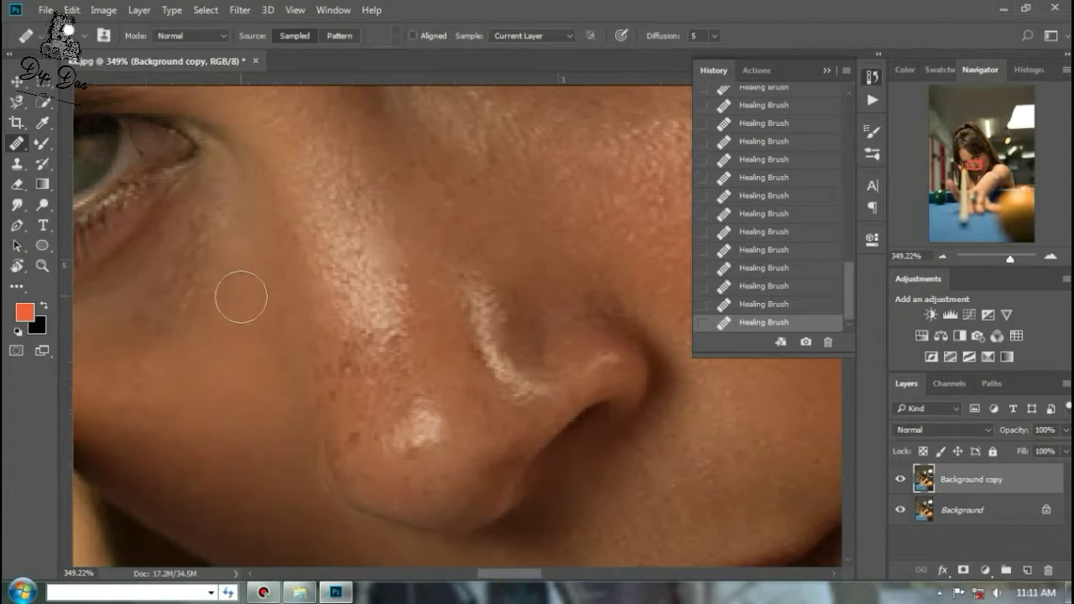
click(213, 344)
click(153, 321)
Step: Reduce the Healing Brush size and heal the blemishes along the underside of the nose tip with freshly sampled skin
scroll(239, 377, down, 5)
scroll(343, 355, up, 3)
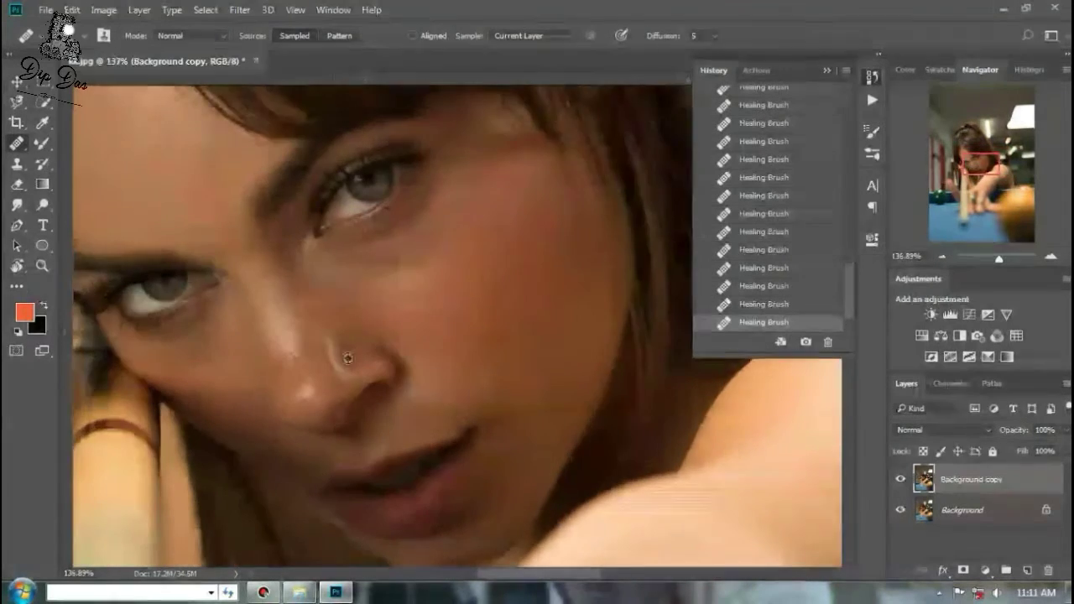
scroll(543, 367, down, 2)
scroll(559, 366, up, 3)
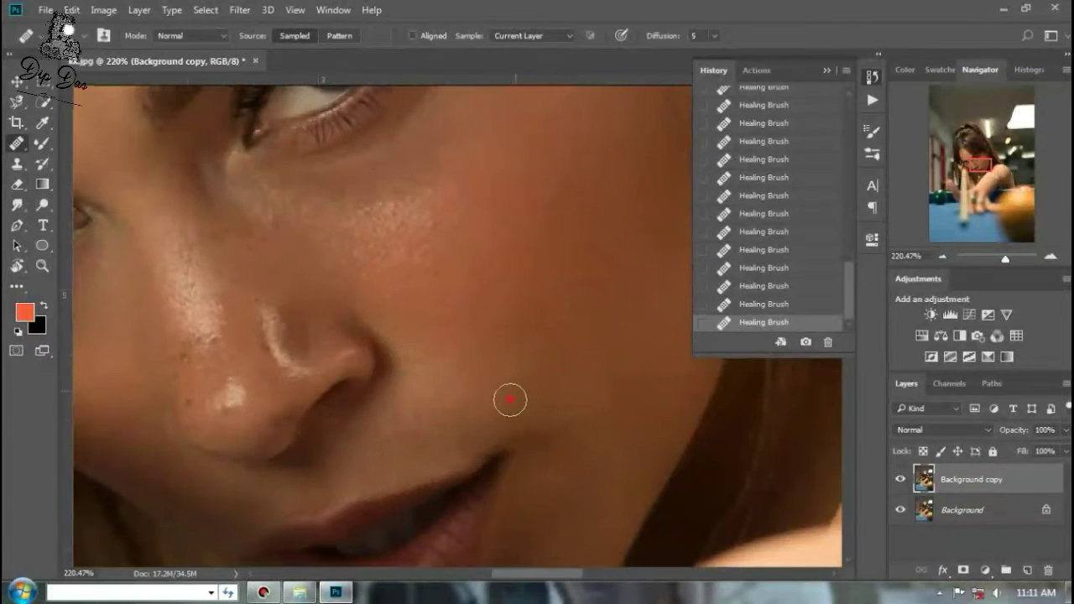
scroll(235, 388, up, 2)
right_click(318, 413)
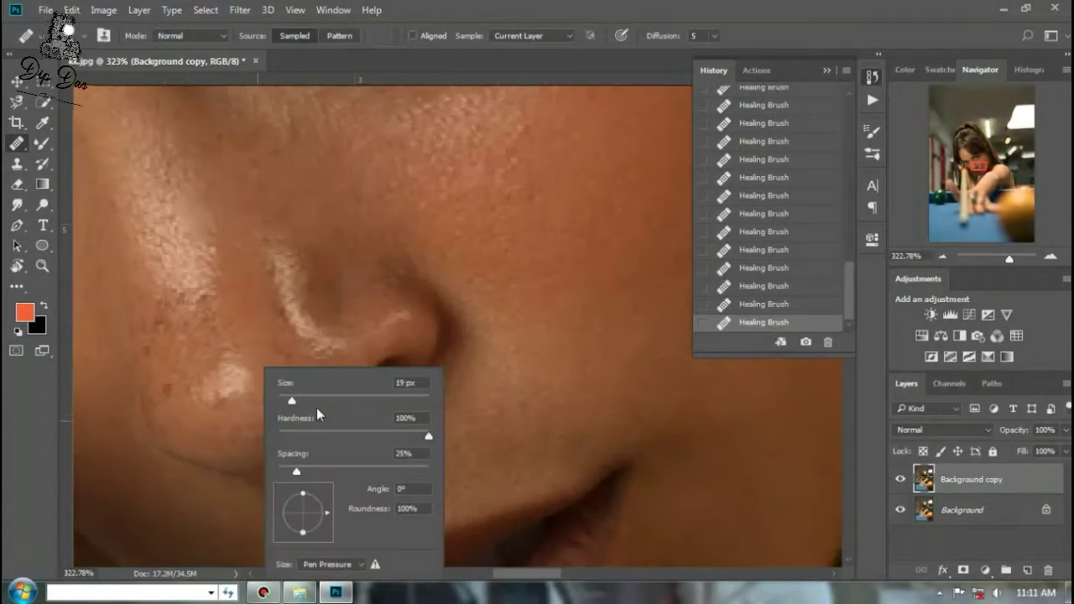
alt+click(246, 410)
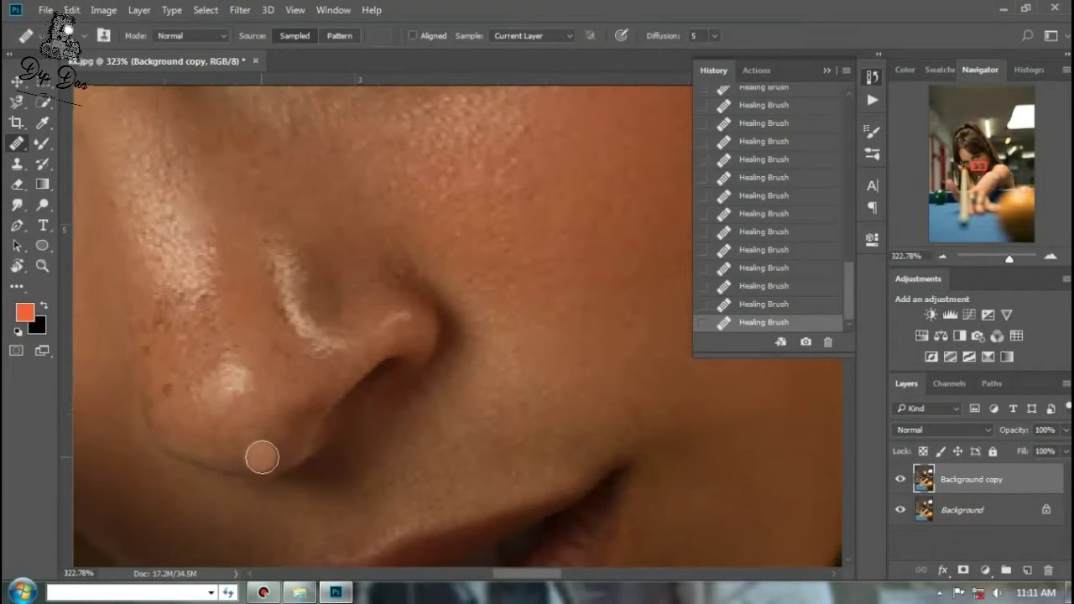
click(252, 429)
alt+click(280, 401)
click(286, 423)
alt+click(311, 395)
click(299, 427)
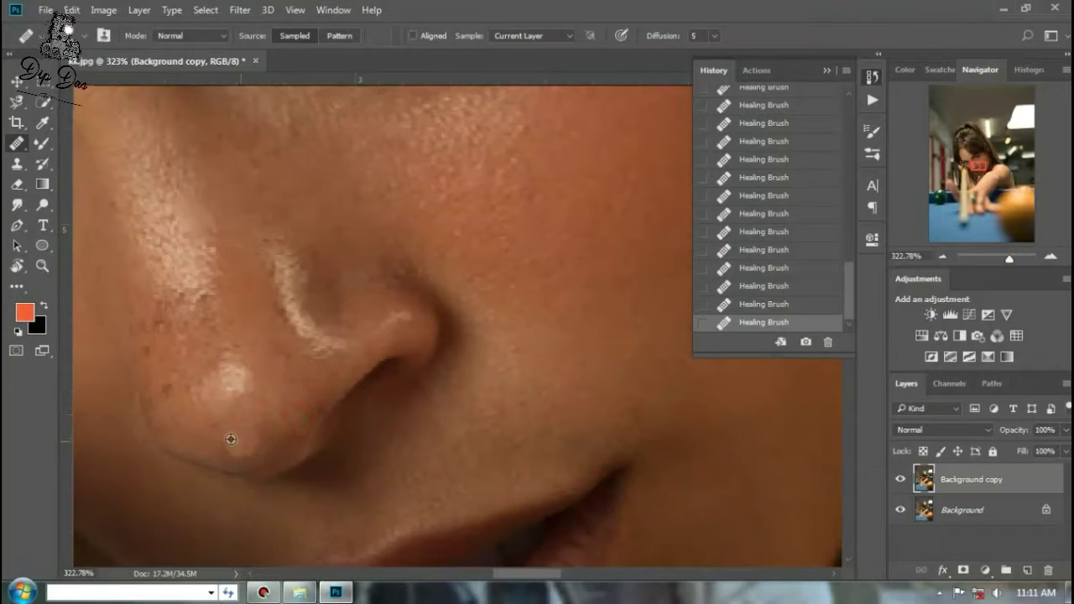
Step: Heal the dark spots along the outer edge of the nose beside its shiny tip
alt+click(188, 421)
click(176, 437)
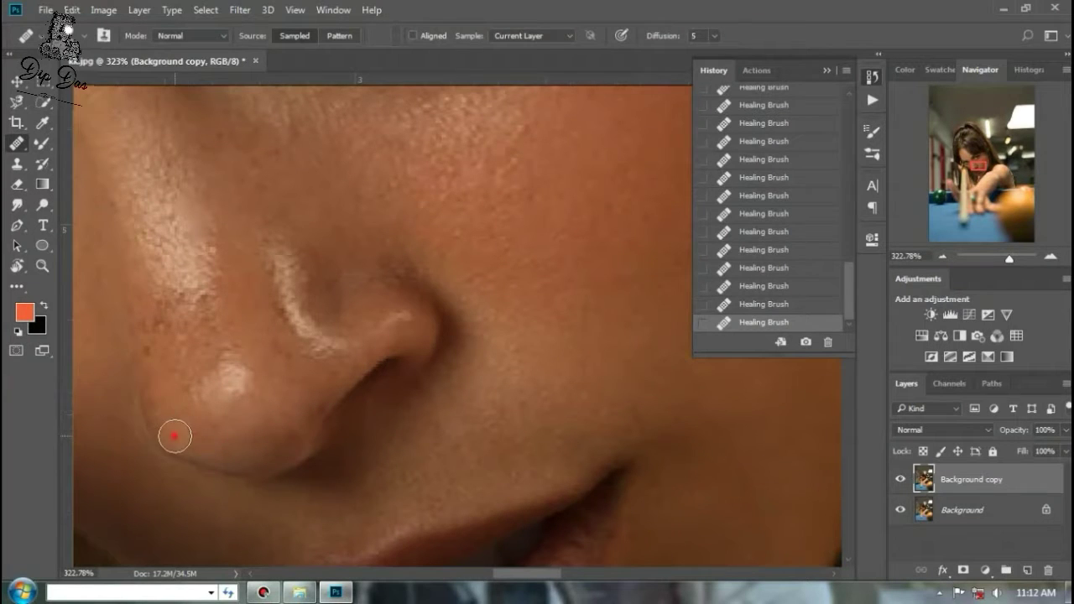
click(148, 336)
click(173, 378)
Step: Compare the healed skin with the original by toggling the visibility of the Background copy layer
scroll(173, 378, down, 5)
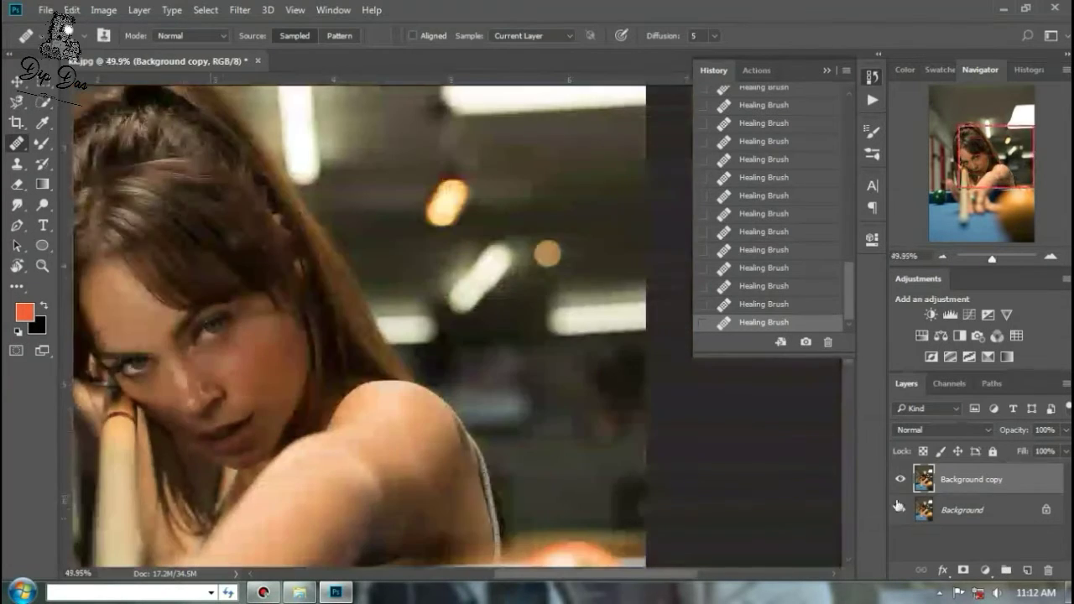
click(901, 480)
click(903, 483)
scroll(377, 531, down, 4)
drag(502, 575, 430, 576)
scroll(461, 434, up, 10)
scroll(462, 384, up, 5)
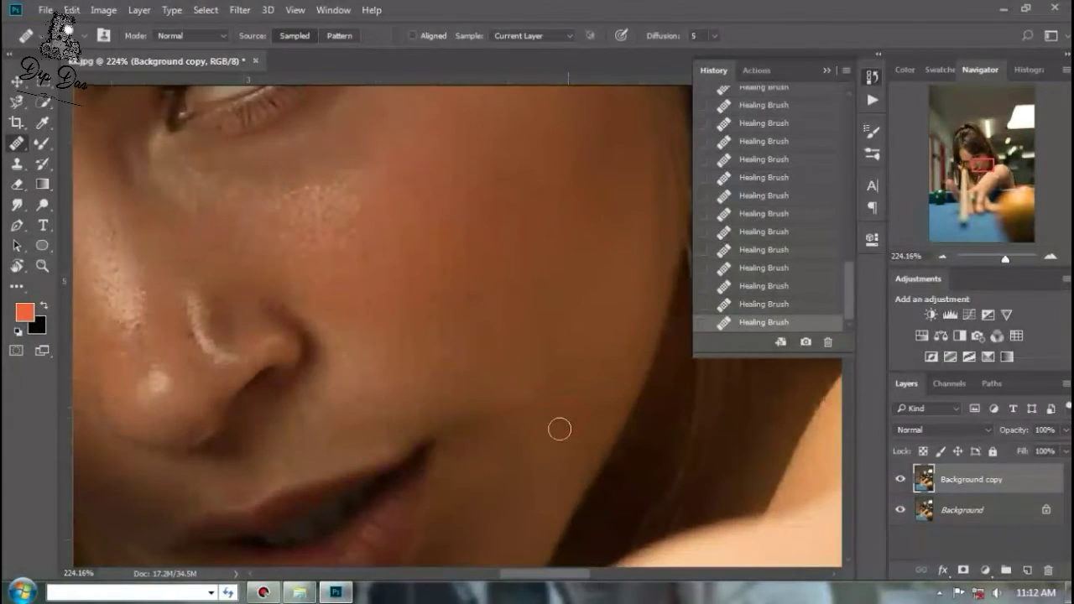
click(722, 286)
scroll(561, 431, up, 3)
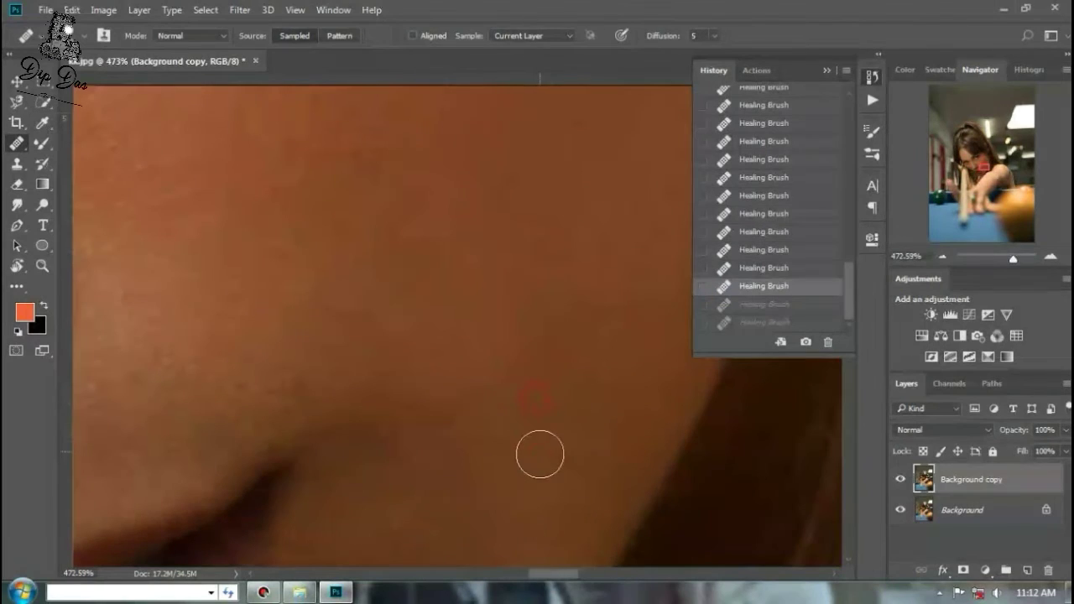
key(ctrl+z)
Step: Collapse the History list and check the whole retouched photo against the original by toggling the Background copy layer
scroll(572, 504, down, 6)
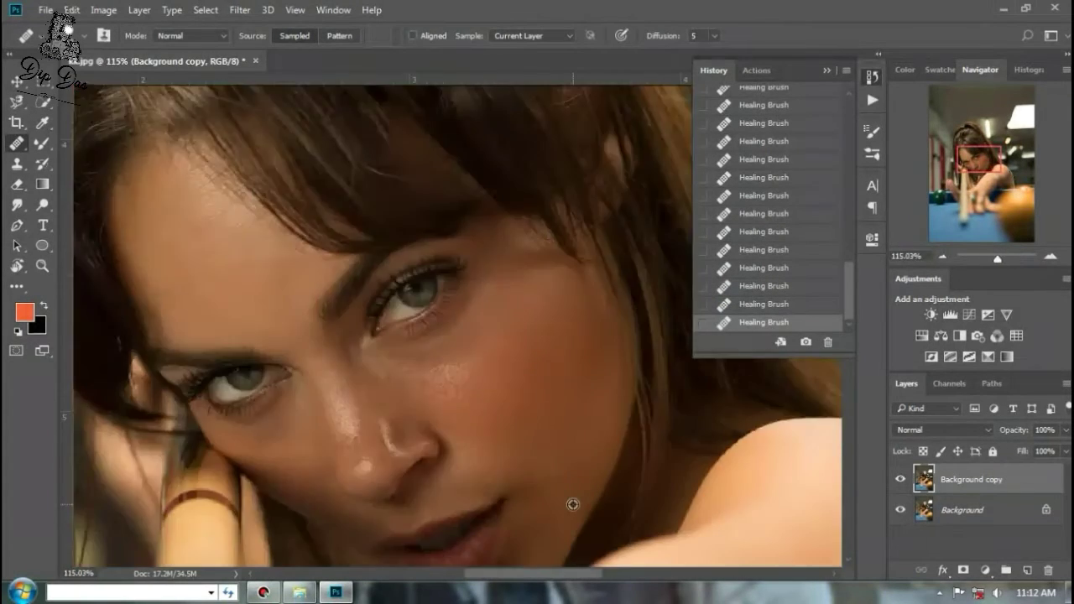
scroll(572, 505, down, 6)
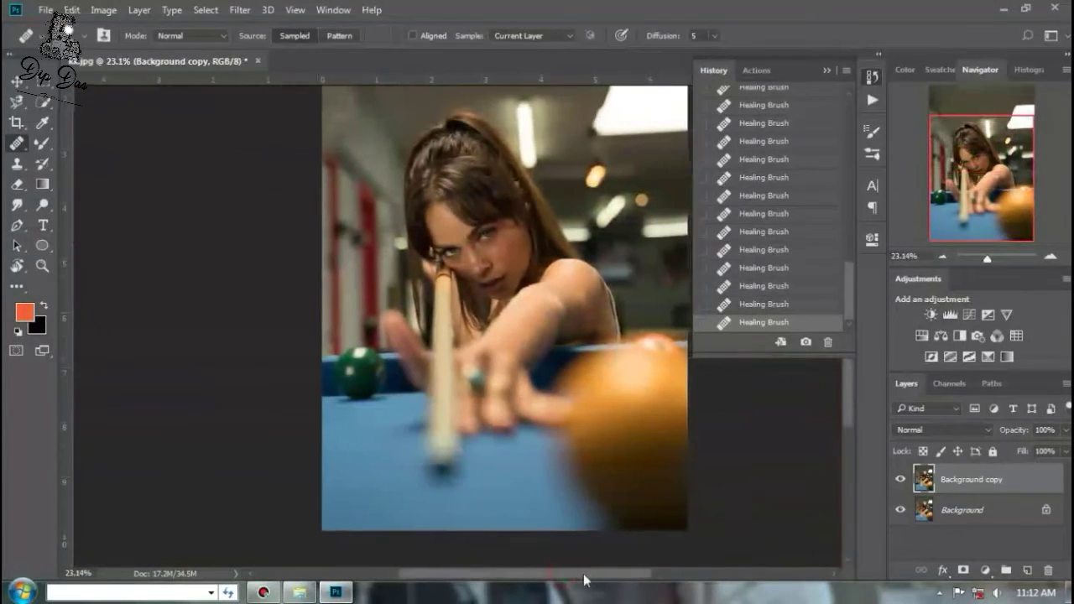
drag(585, 574, 605, 575)
scroll(638, 470, up, 1)
click(872, 76)
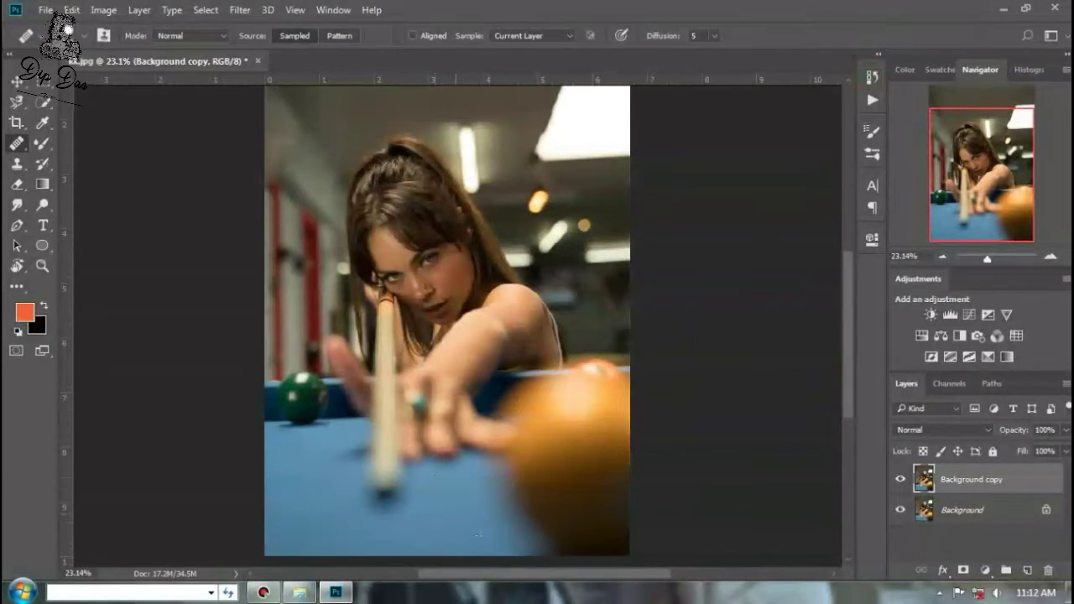
click(901, 480)
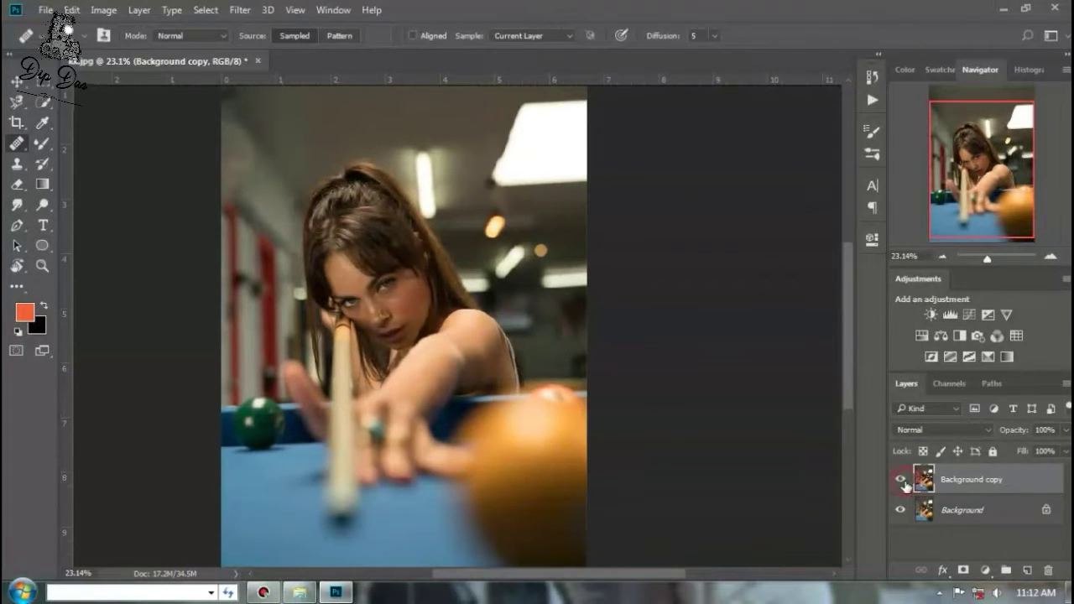
Step: Duplicate the retouched Background copy layer
scroll(403, 302, up, 5)
scroll(254, 246, down, 4)
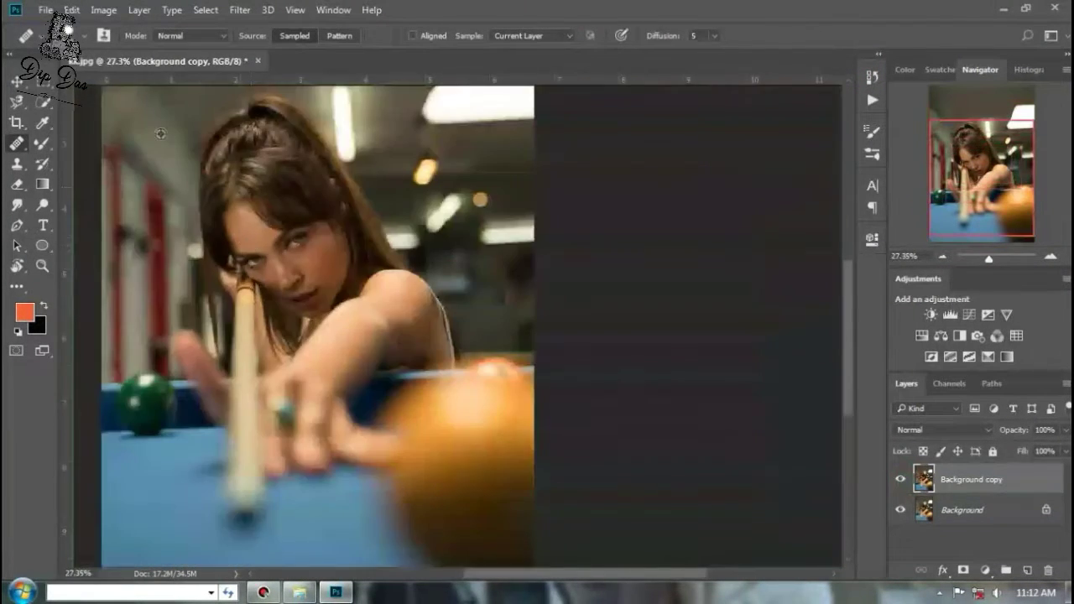
scroll(198, 238, down, 1)
click(246, 10)
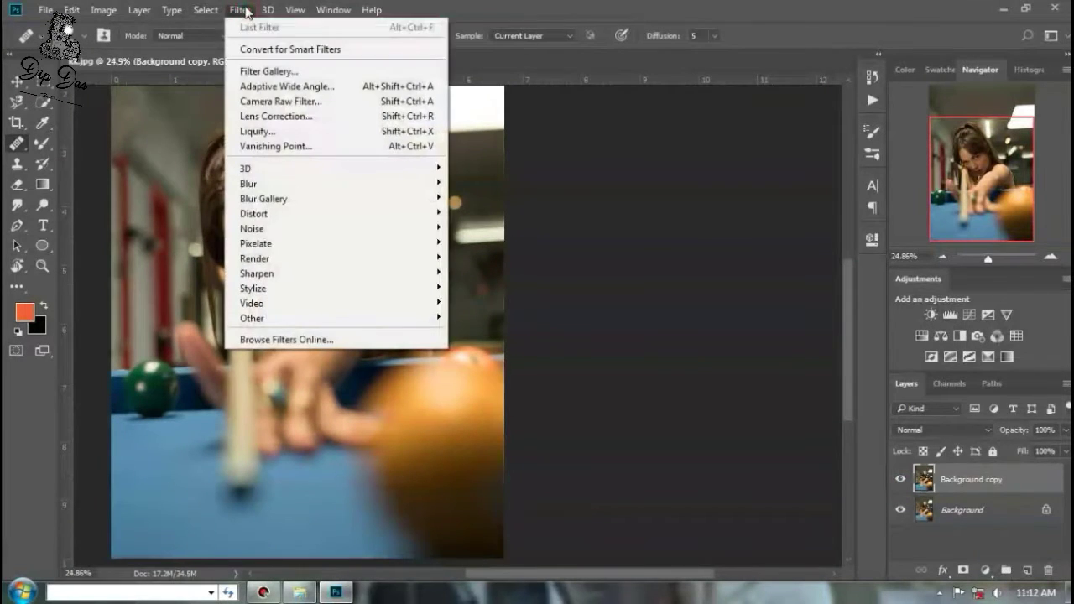
drag(1029, 483, 1028, 572)
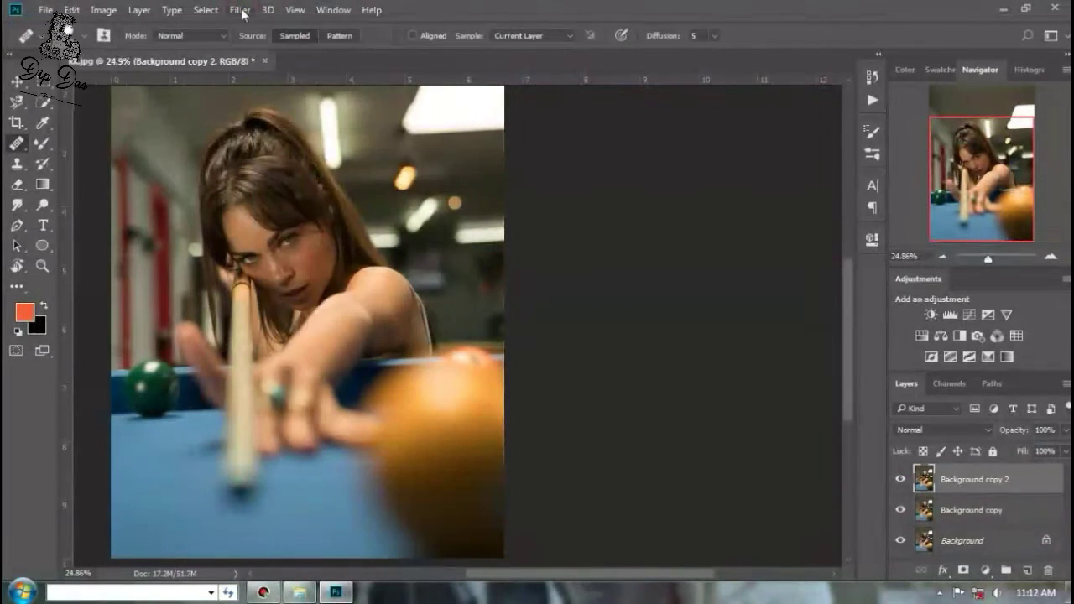
Step: Open the Camera Raw Filter on the new layer and set Temperature to -4, Tint to +4 and Exposure to +0.30
click(240, 10)
click(291, 95)
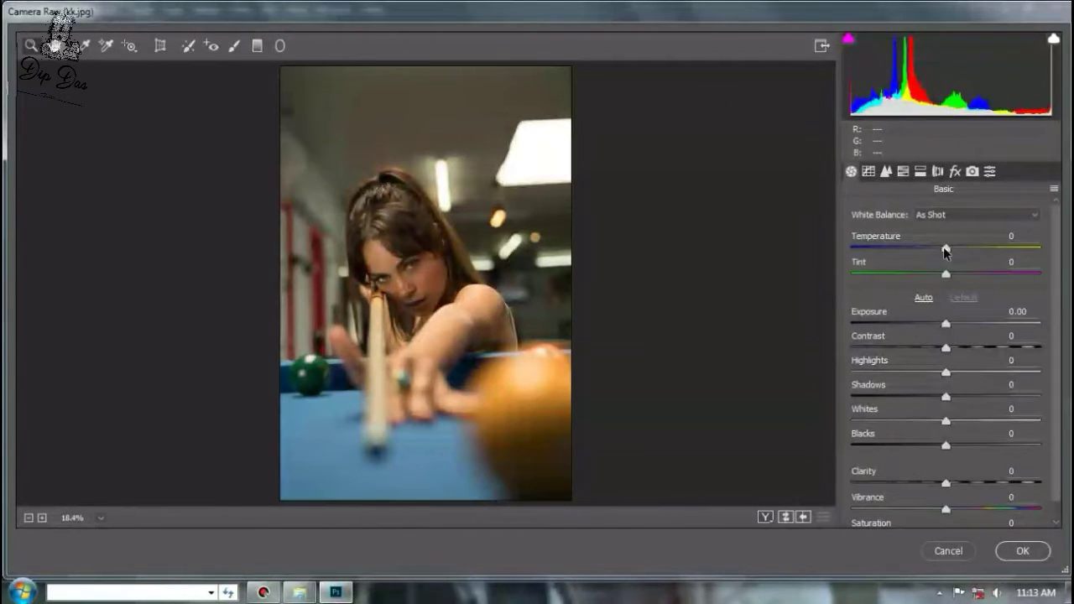
click(1015, 236)
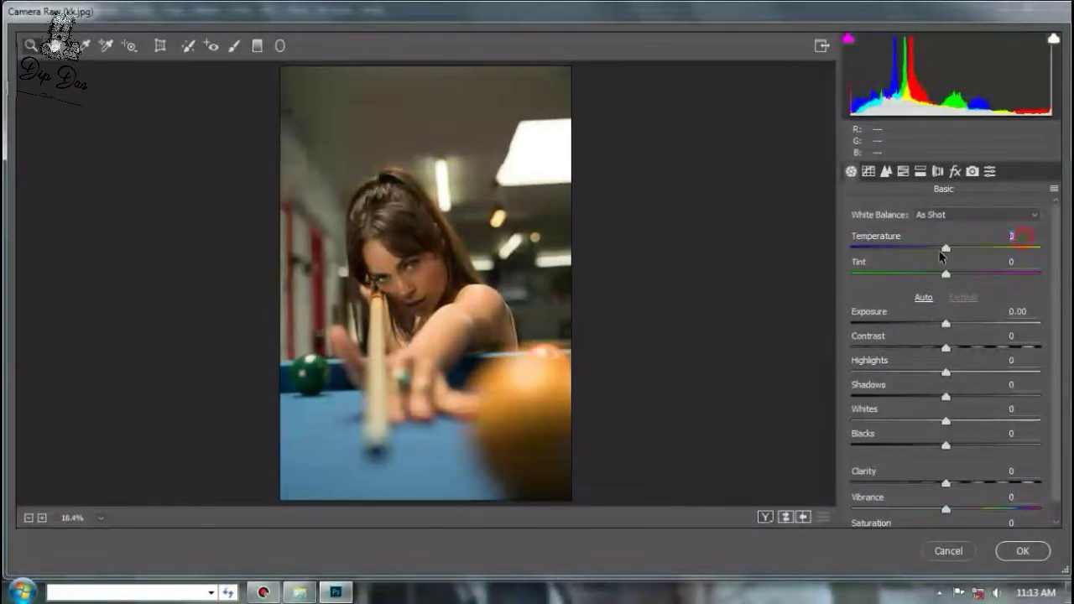
text(-4)
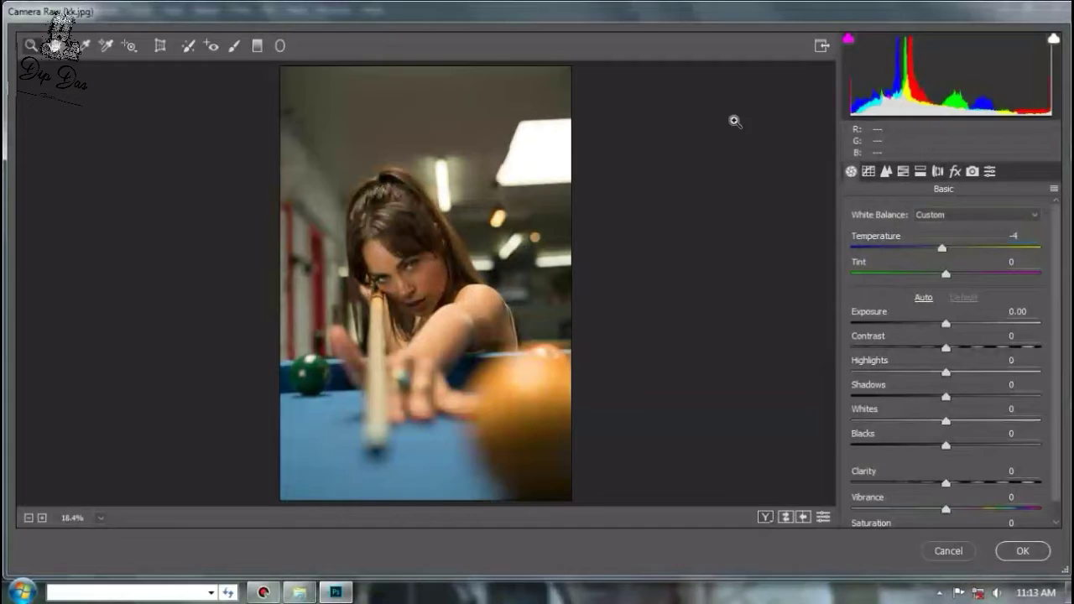
click(1025, 264)
text(0.3)
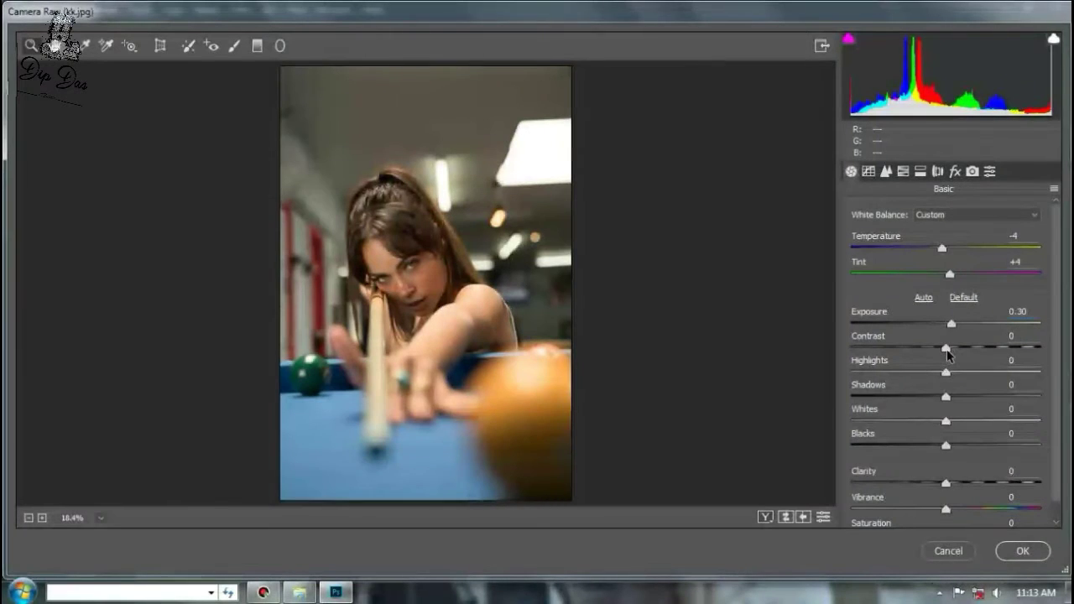
Step: Set Contrast to +13, Highlights to -48, Whites to +23 and Blacks to -13
drag(947, 349, 905, 378)
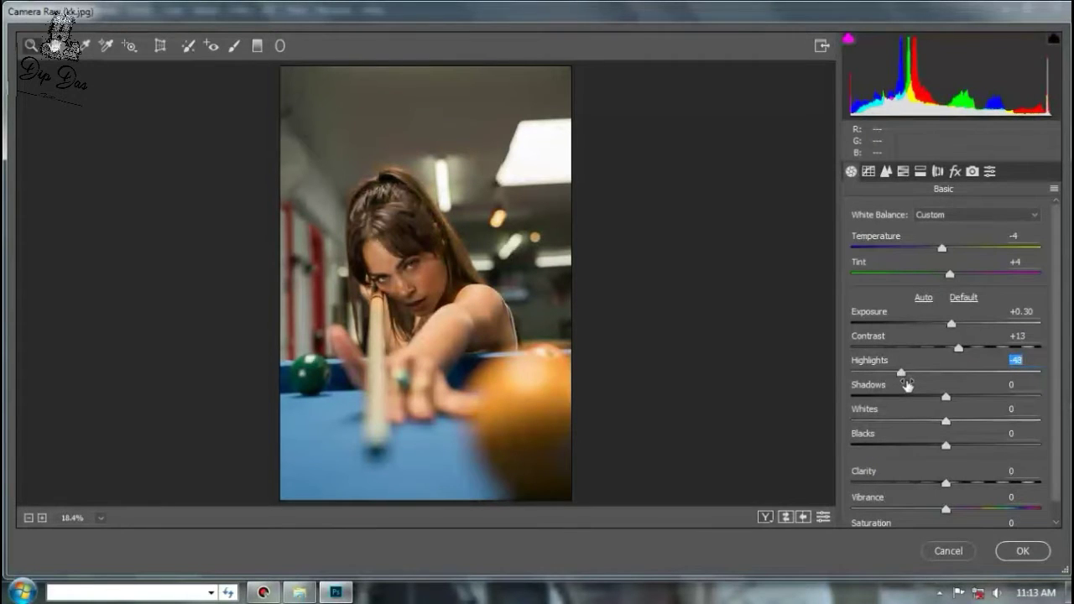
click(966, 423)
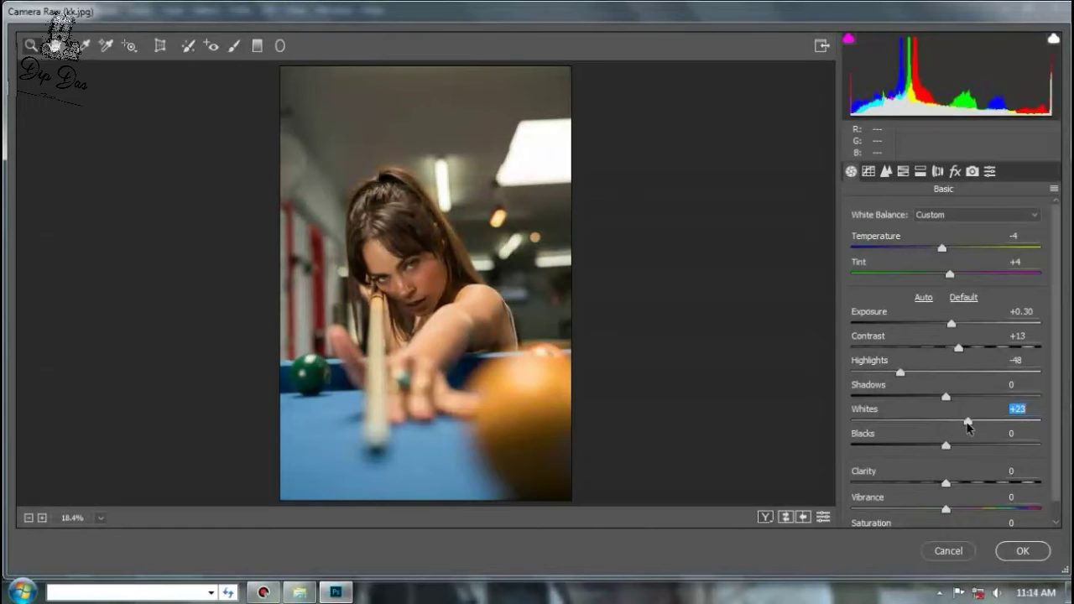
drag(946, 446, 937, 446)
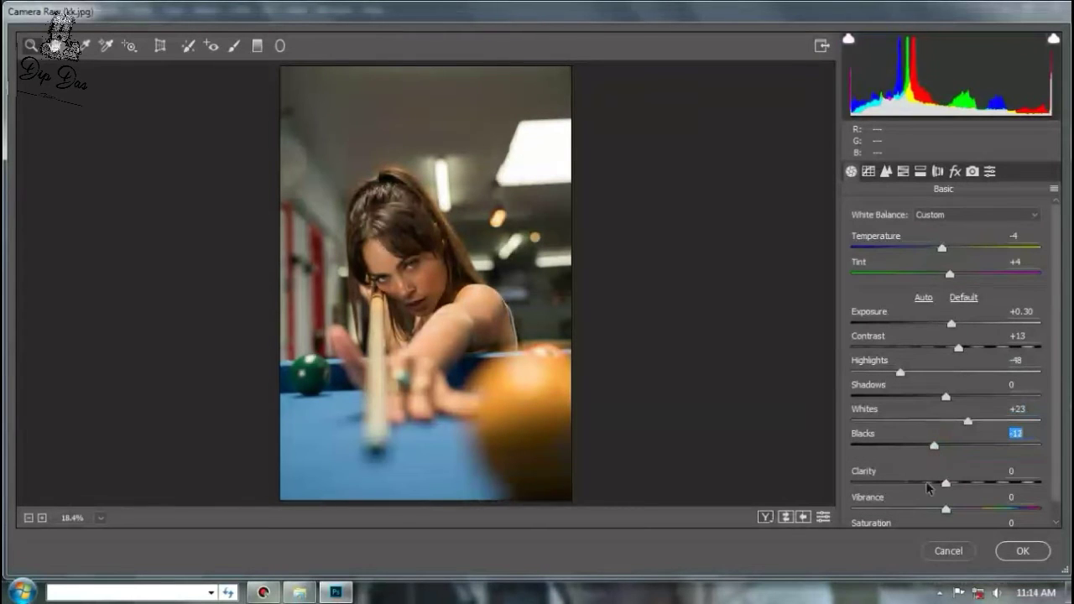
Step: Set Clarity to +4 and Vibrance to +3 in the basic adjustments
drag(945, 481, 949, 484)
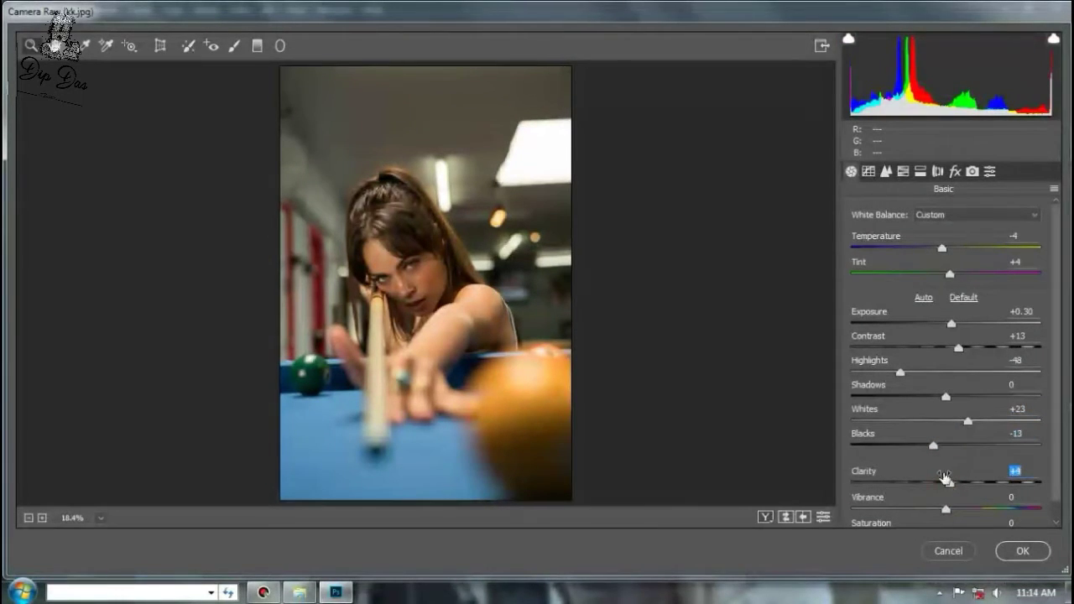
click(947, 511)
scroll(950, 515, down, 1)
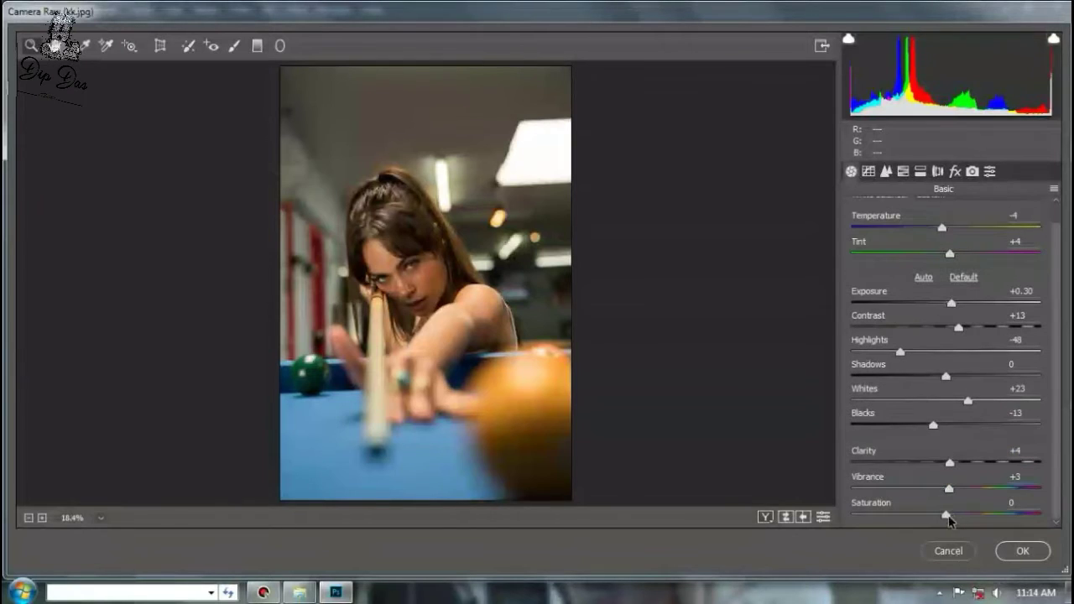
Step: Anchor the RGB point tone curve's ends at input 10, output 3 in the shadows and input 247, output 249 in the highlights
click(869, 171)
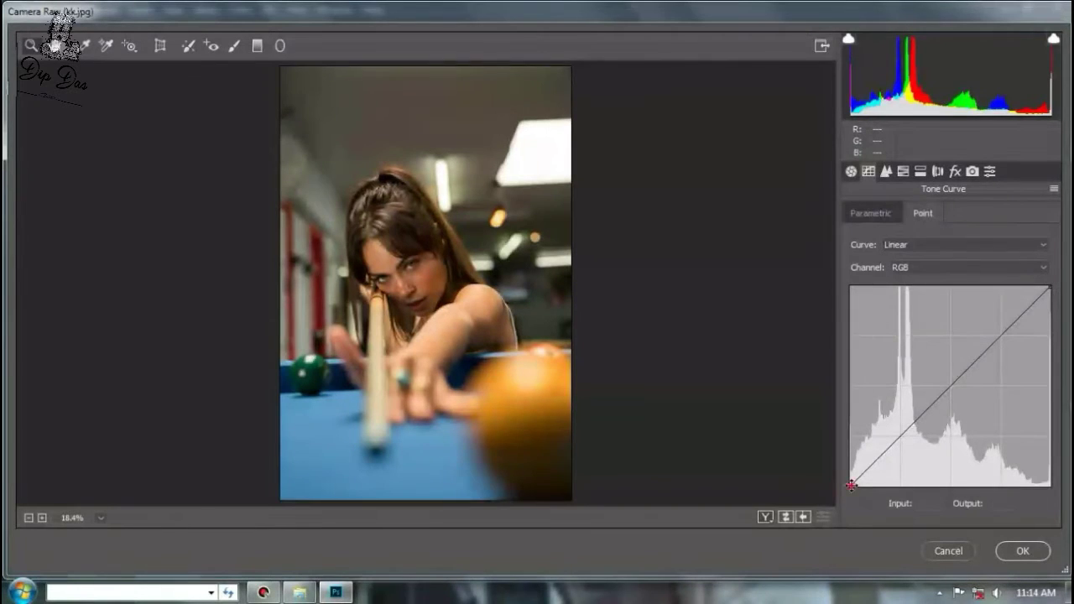
drag(852, 485, 858, 483)
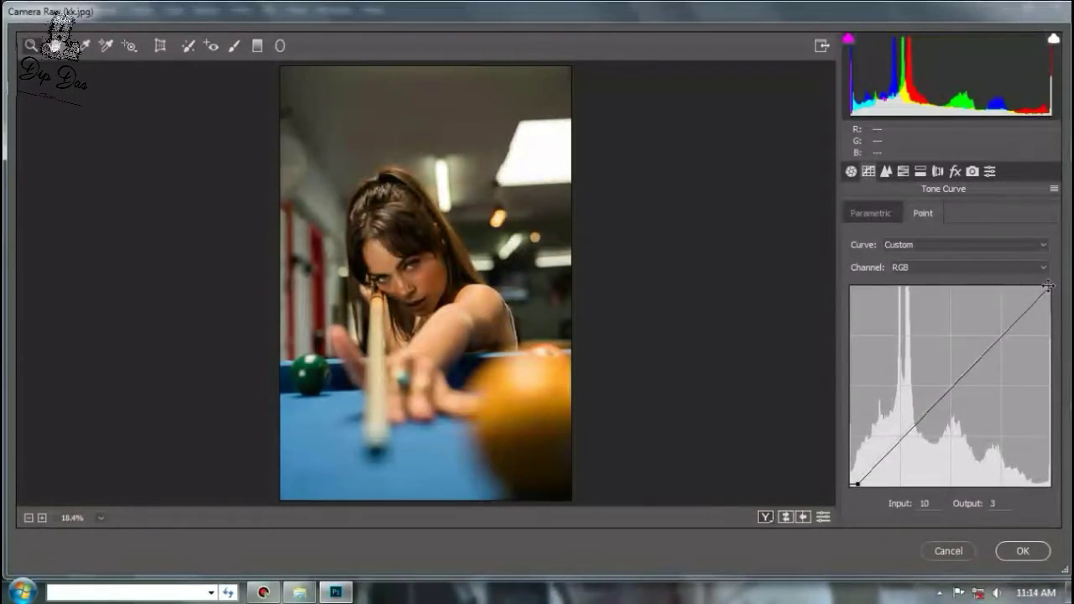
drag(1048, 286, 1044, 291)
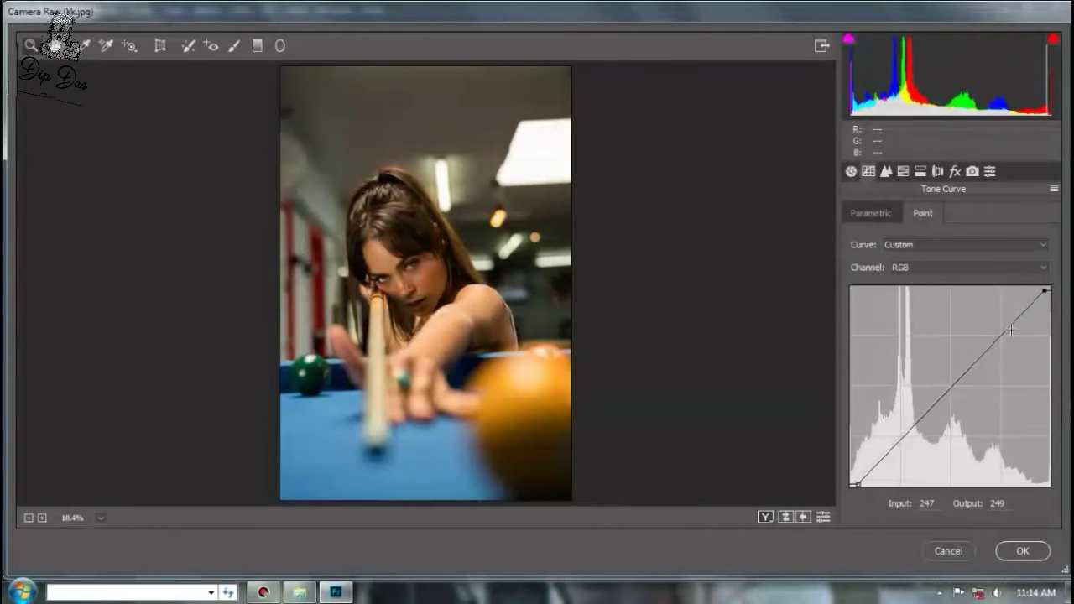
Step: Shape the RGB curve with points at input 188, output 179; input 83, output 87; and input 31, output 32
drag(998, 337, 998, 345)
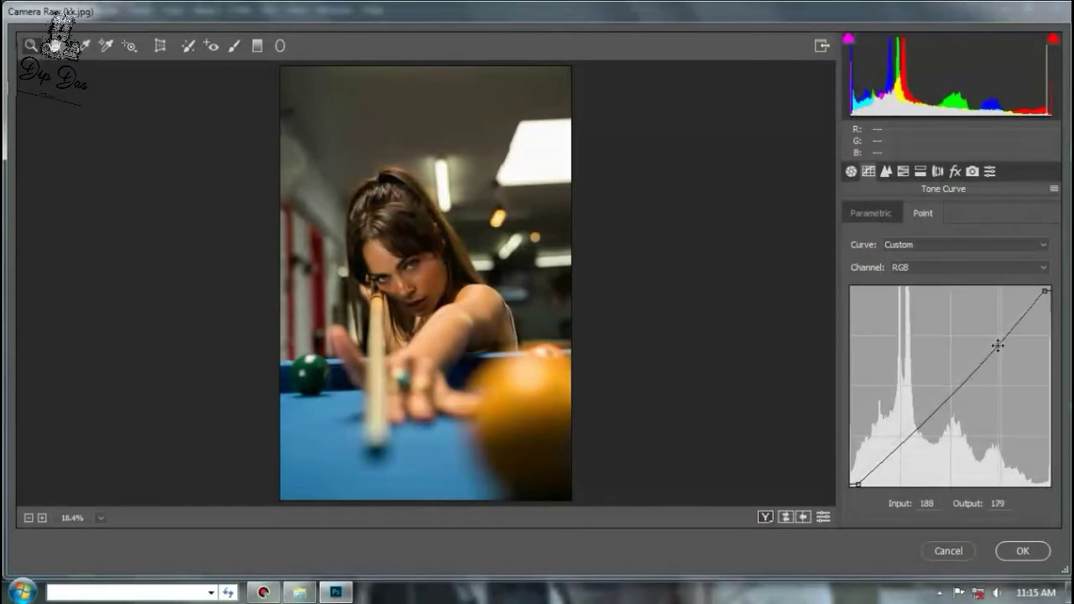
drag(913, 427, 911, 417)
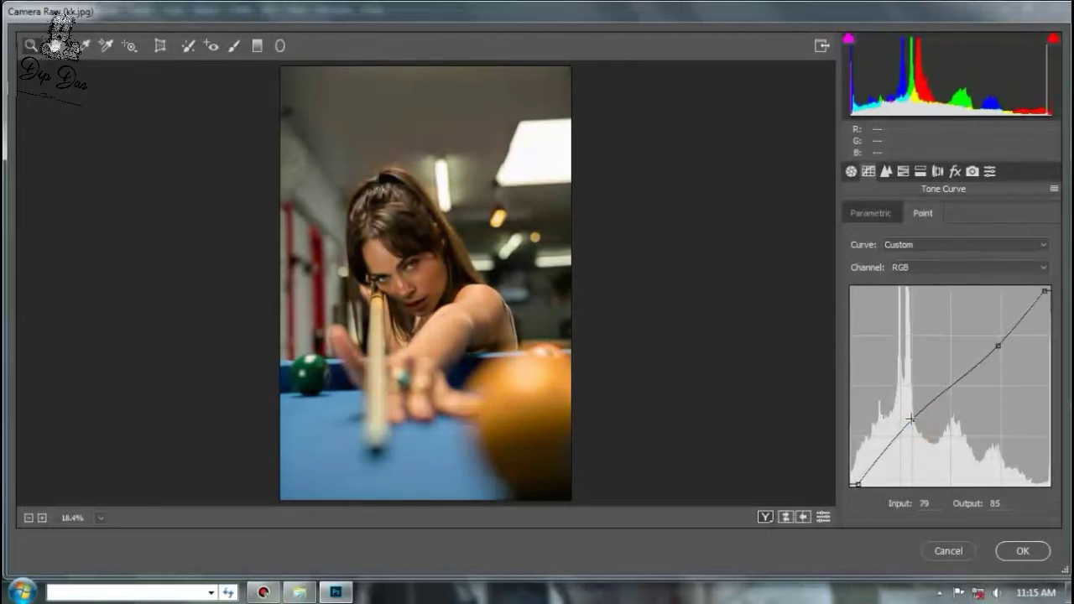
drag(878, 461, 874, 461)
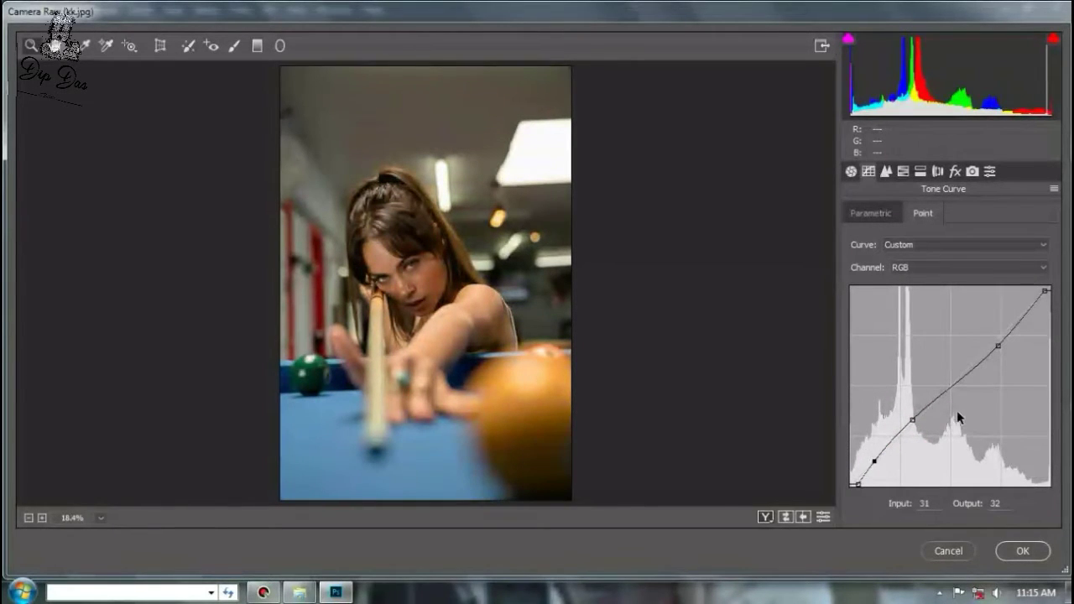
drag(912, 419, 915, 418)
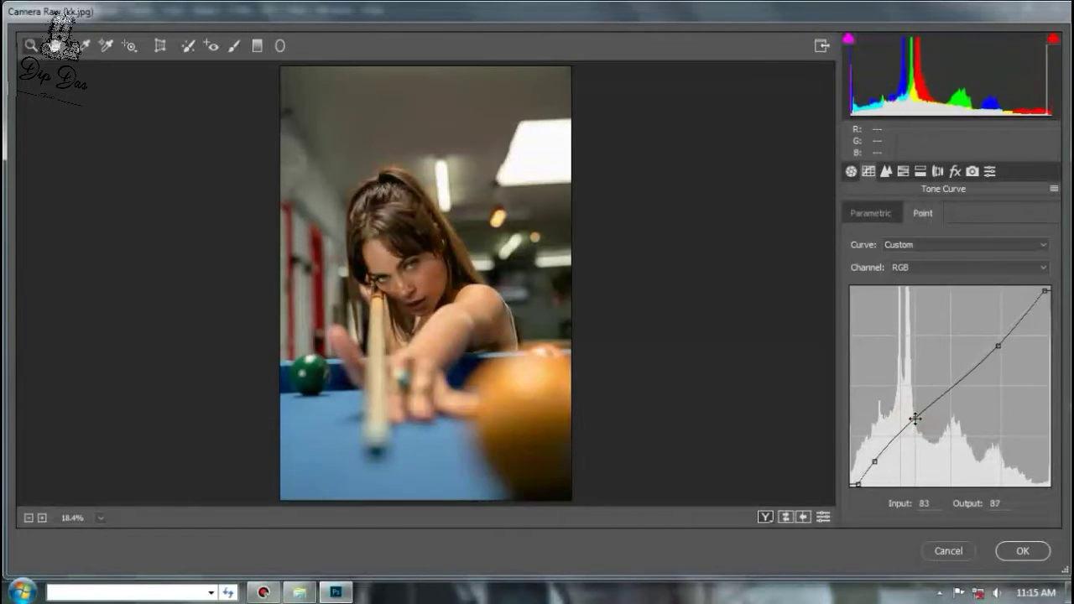
Step: Move the highlight end of the red channel curve to input 251, output 252
click(946, 272)
click(945, 292)
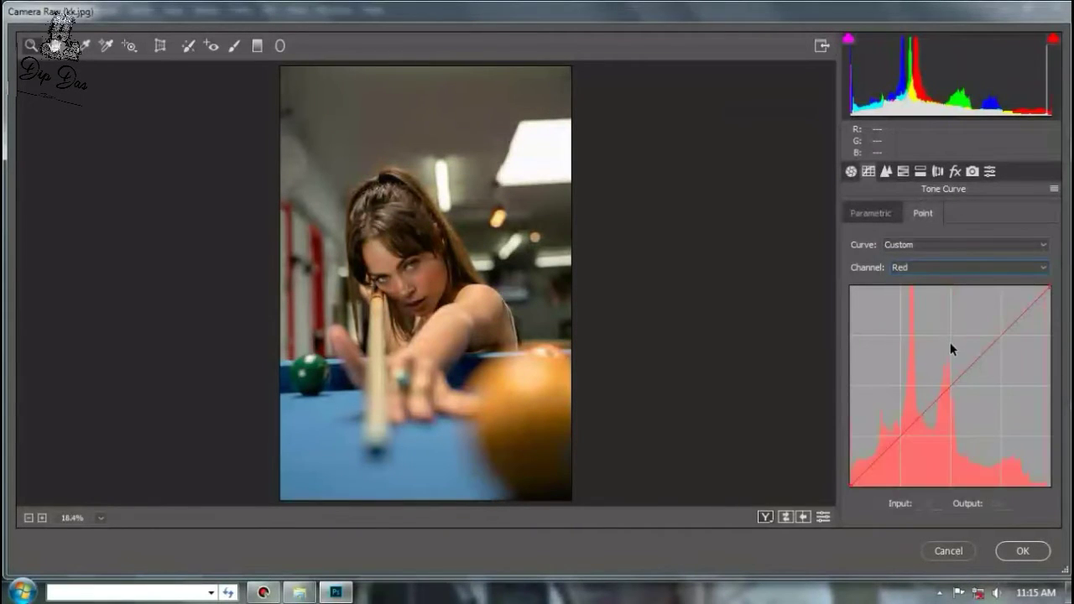
drag(1050, 287, 1047, 287)
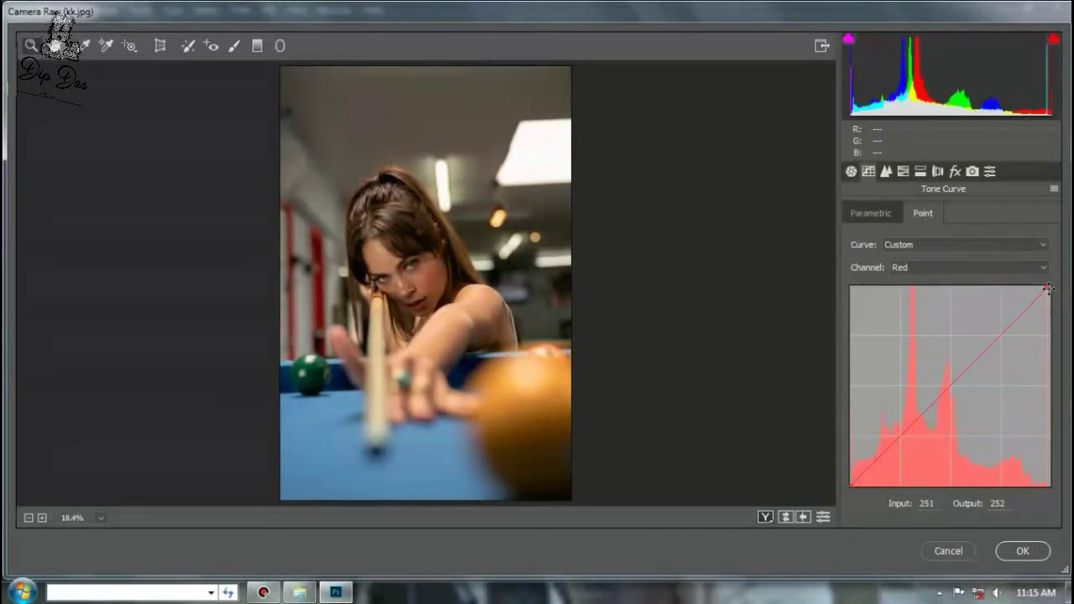
Step: Set the green curve's ends to input 5, output 3 and input 250, output 251, and the blue curve's highlight end to input 252, output 251
click(994, 266)
click(991, 306)
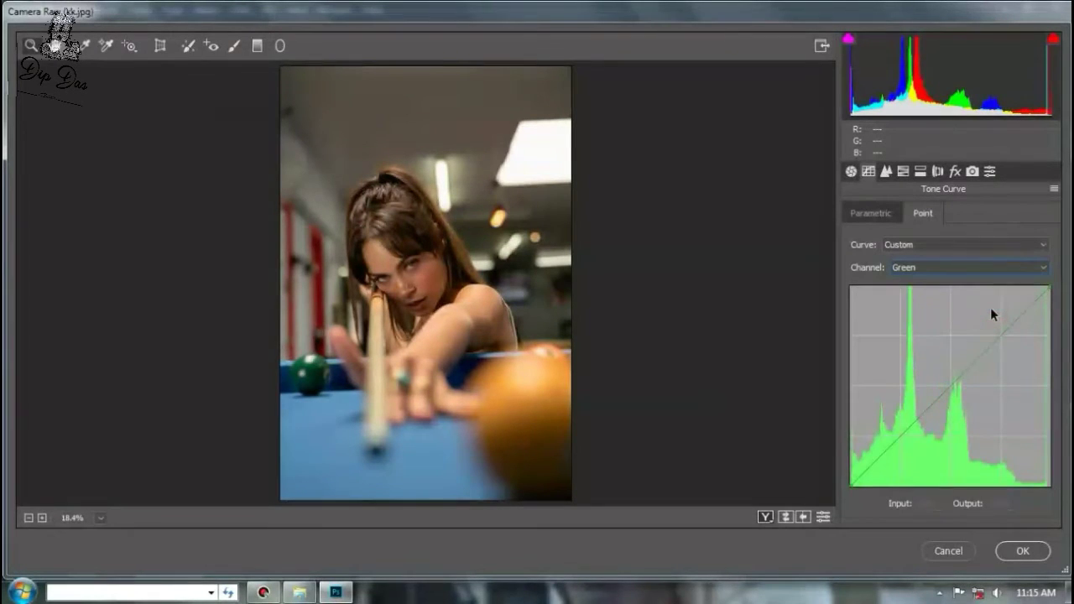
mouse_move(852, 484)
mouse_down()
mouse_move(873, 485)
mouse_move(854, 485)
mouse_up()
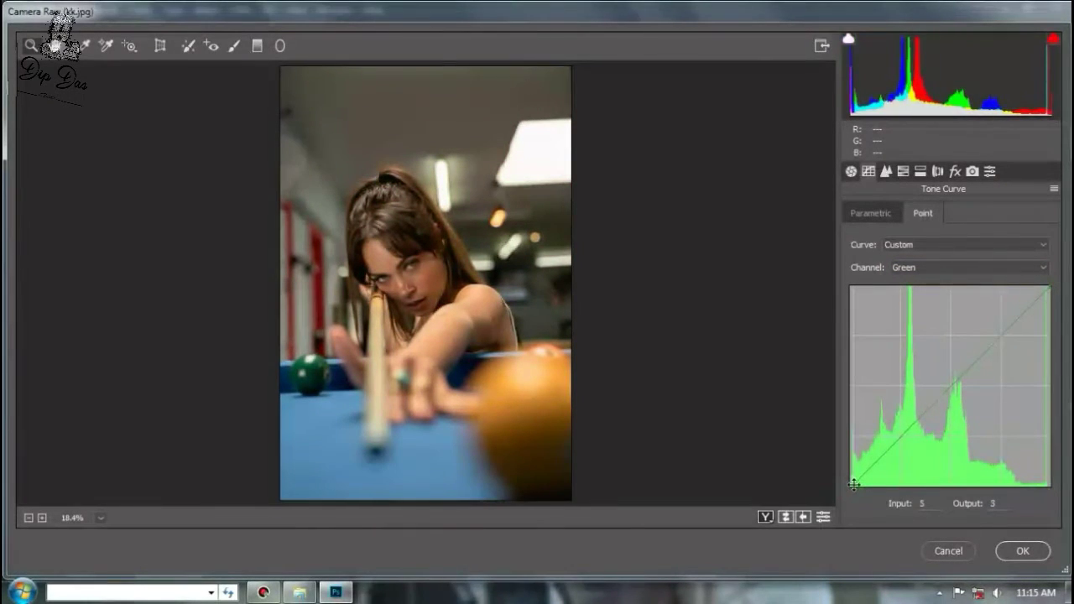
drag(1049, 289, 1047, 289)
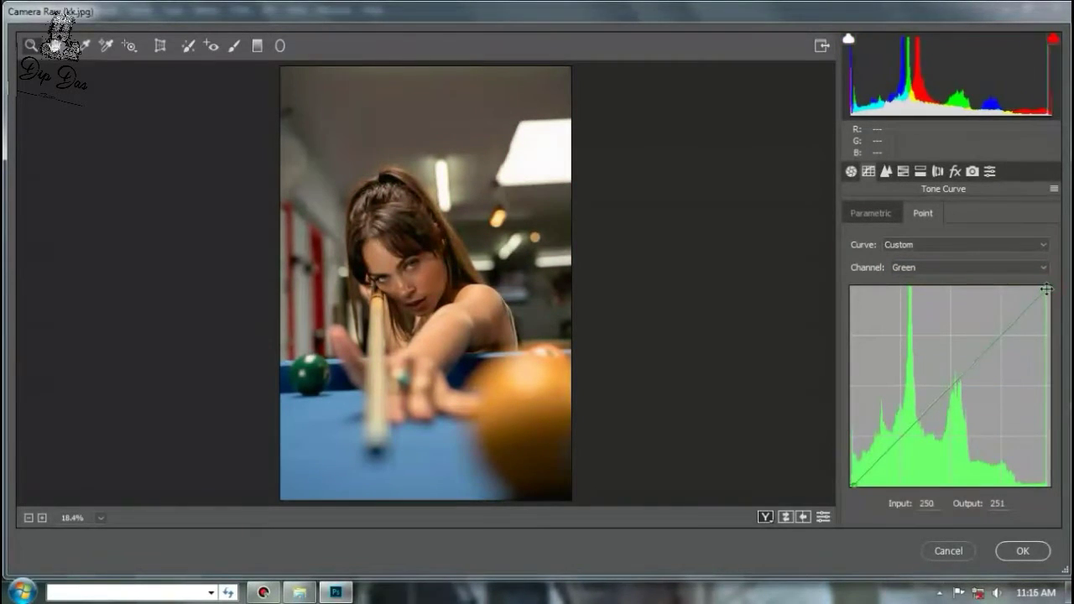
click(1009, 262)
click(976, 316)
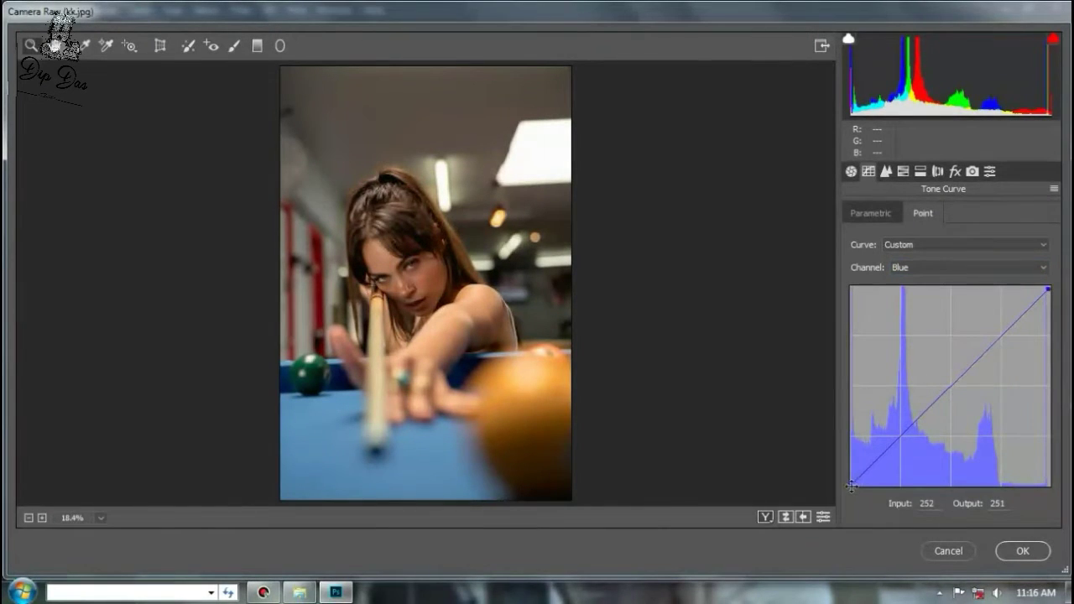
Step: Set the sharpening Amount to 23, and the noise reduction Luminance to 10 and Color to 4
click(887, 173)
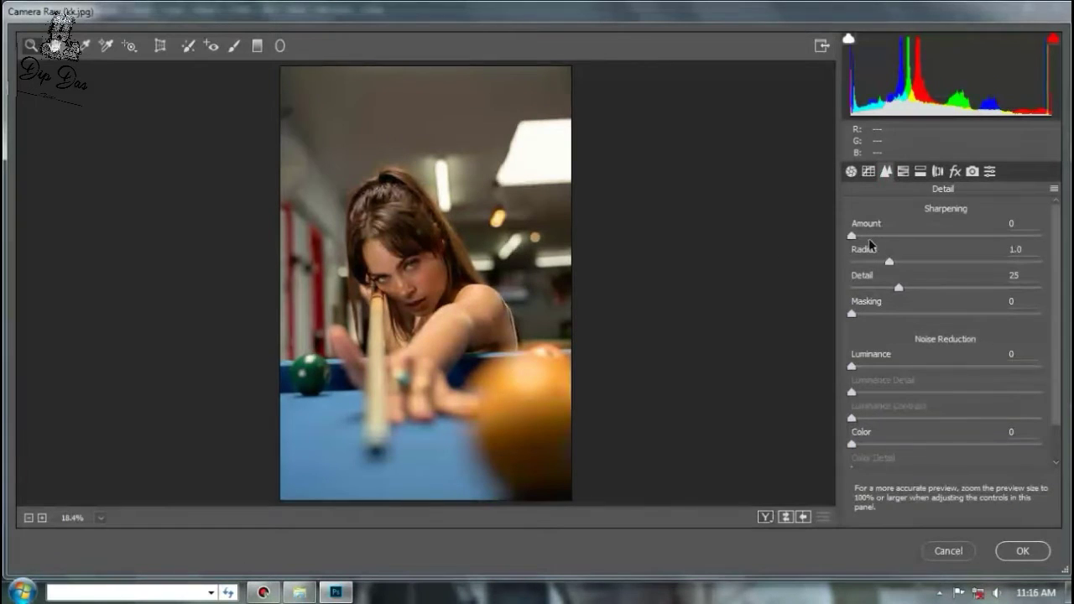
drag(852, 235, 879, 237)
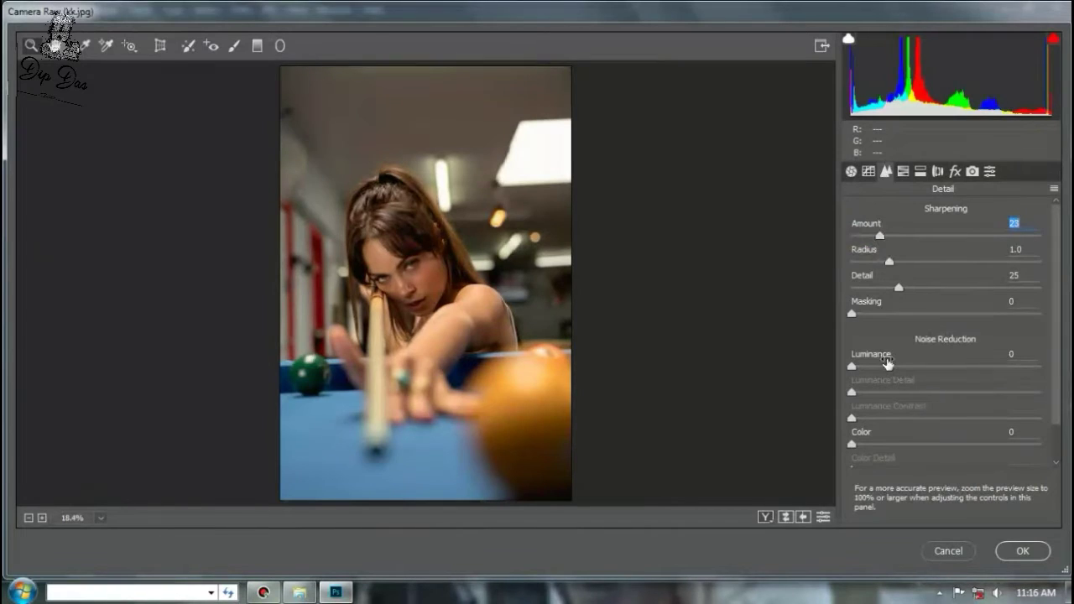
drag(853, 444, 860, 445)
drag(852, 366, 869, 368)
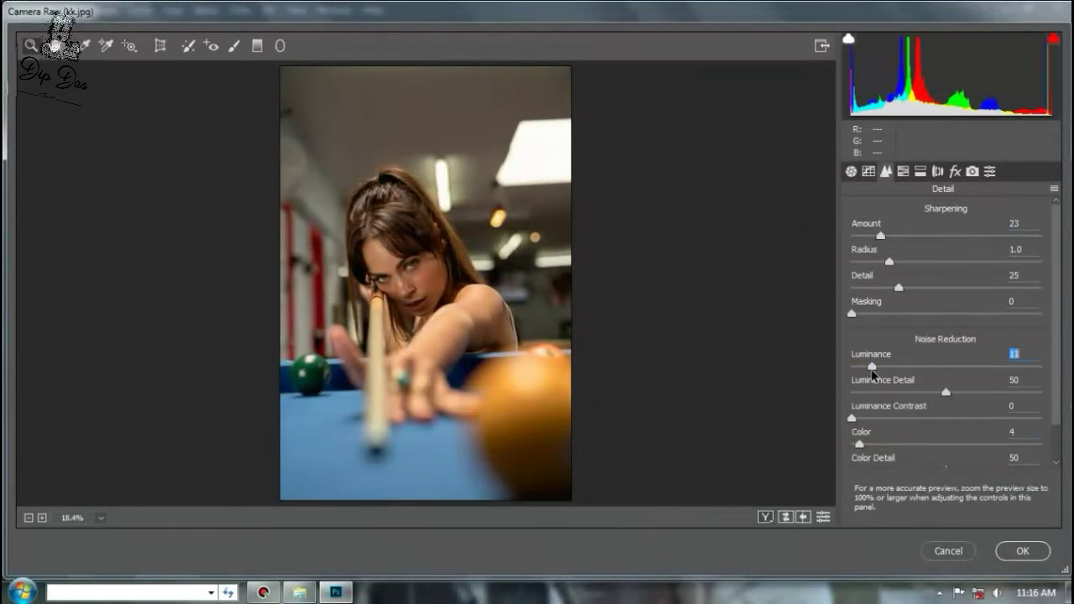
scroll(919, 451, down, 1)
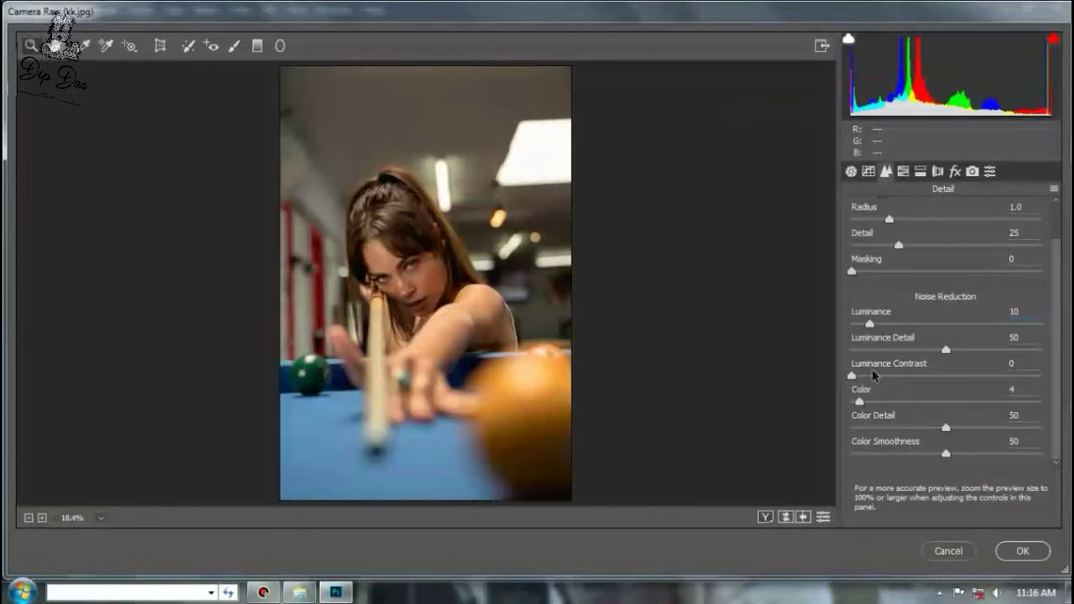
Step: Adjust the Reds in HSL to Hue +13, Saturation +11 and Luminance -6
click(904, 171)
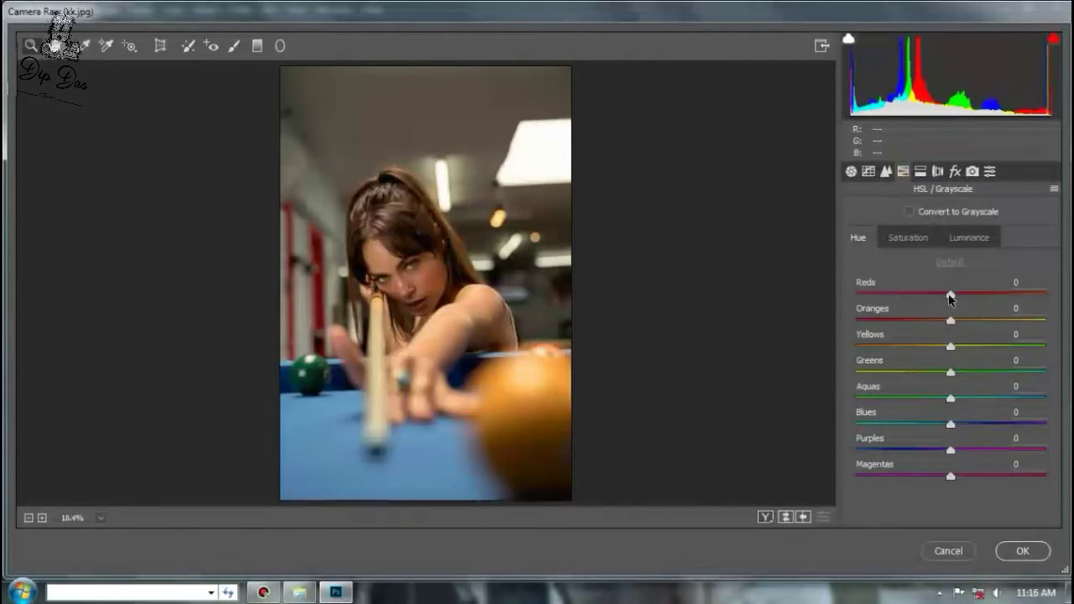
drag(951, 298, 963, 298)
click(908, 238)
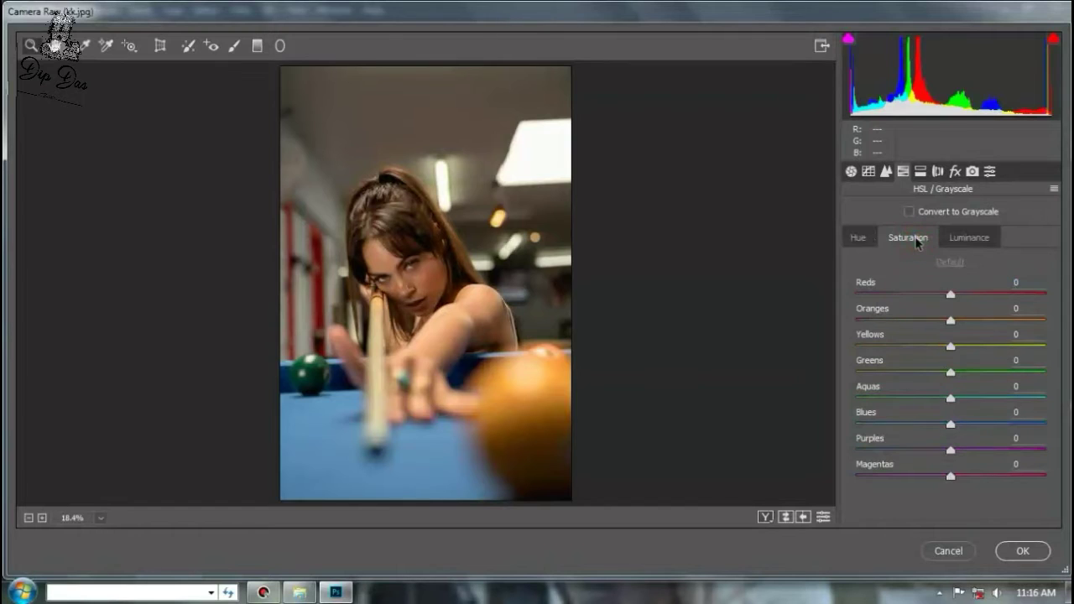
drag(951, 296, 965, 303)
click(969, 238)
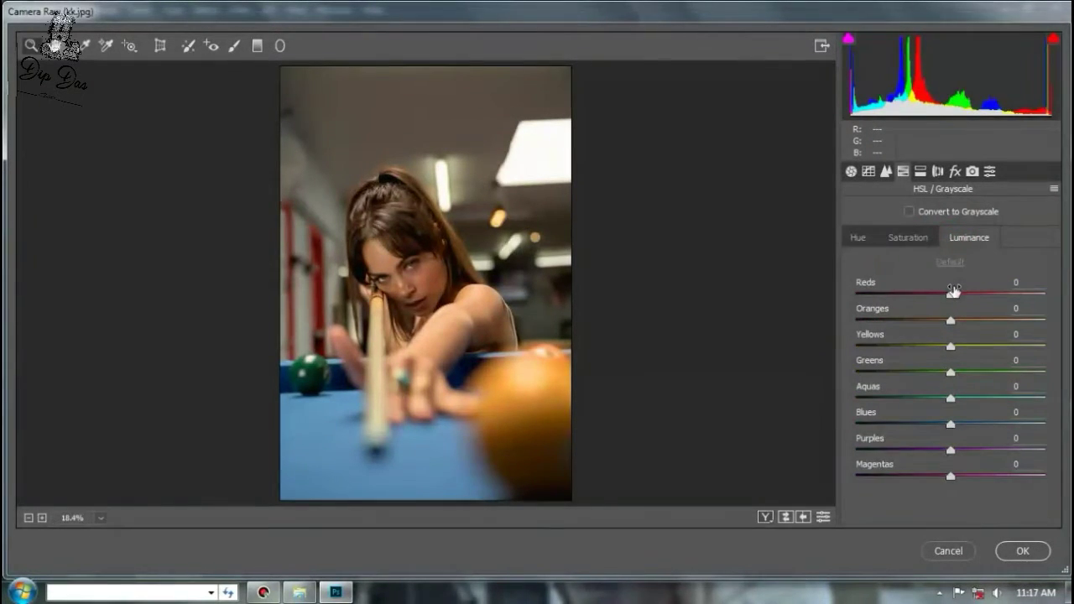
drag(952, 294, 945, 304)
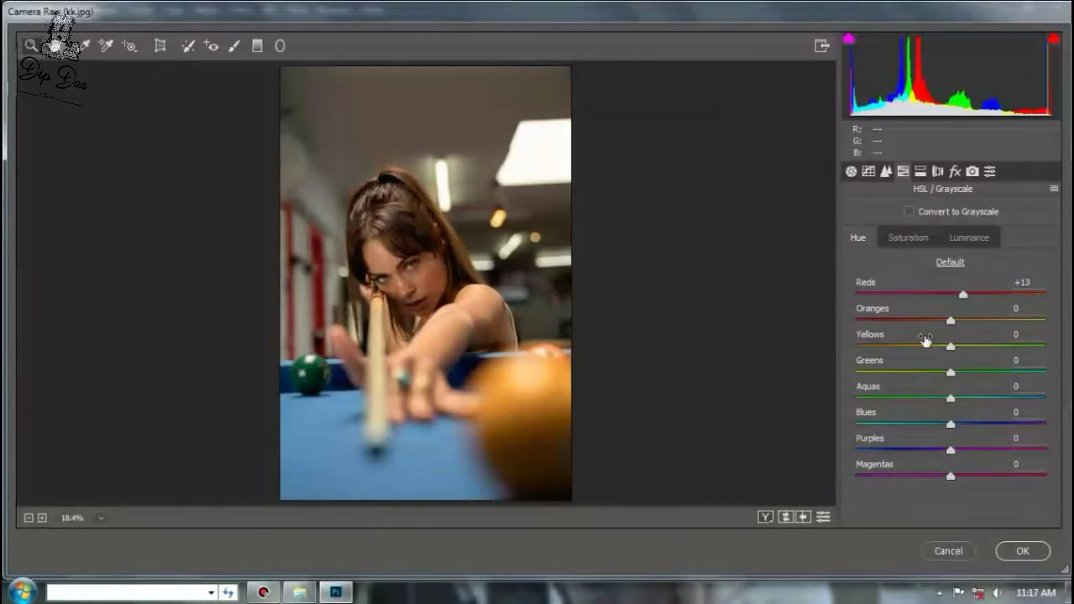
Step: Shift the HSL hues to Greens -30, Aquas +36 and Blues -29
drag(951, 372, 937, 386)
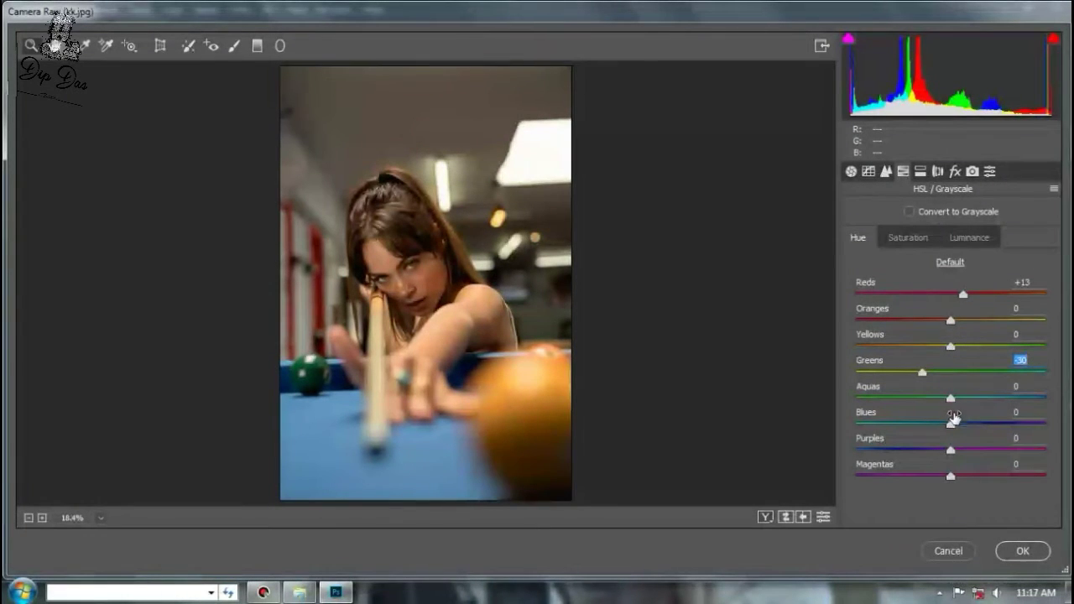
drag(951, 398, 924, 447)
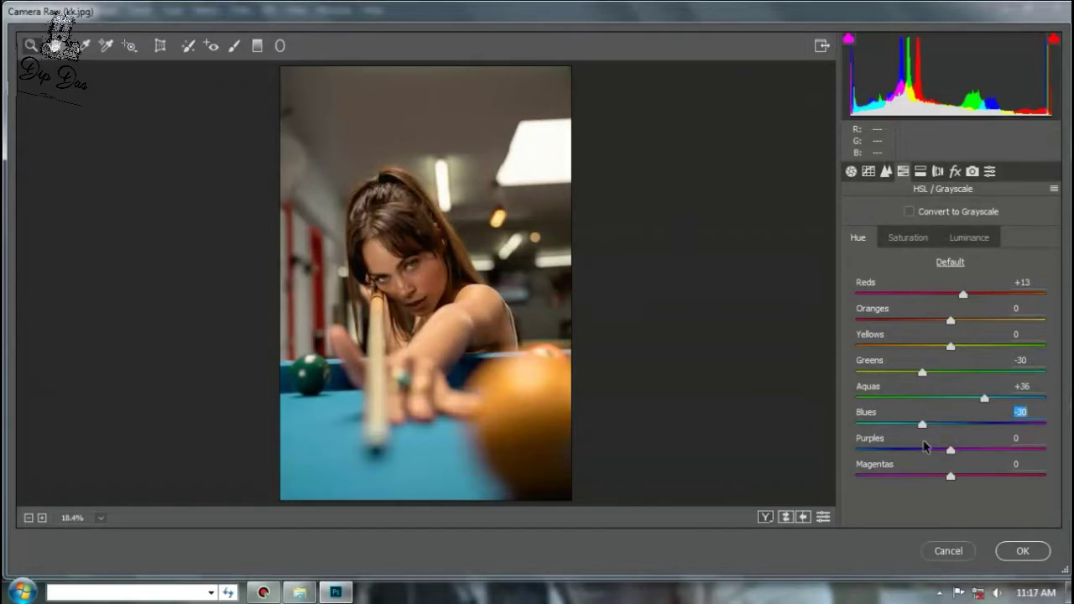
click(906, 237)
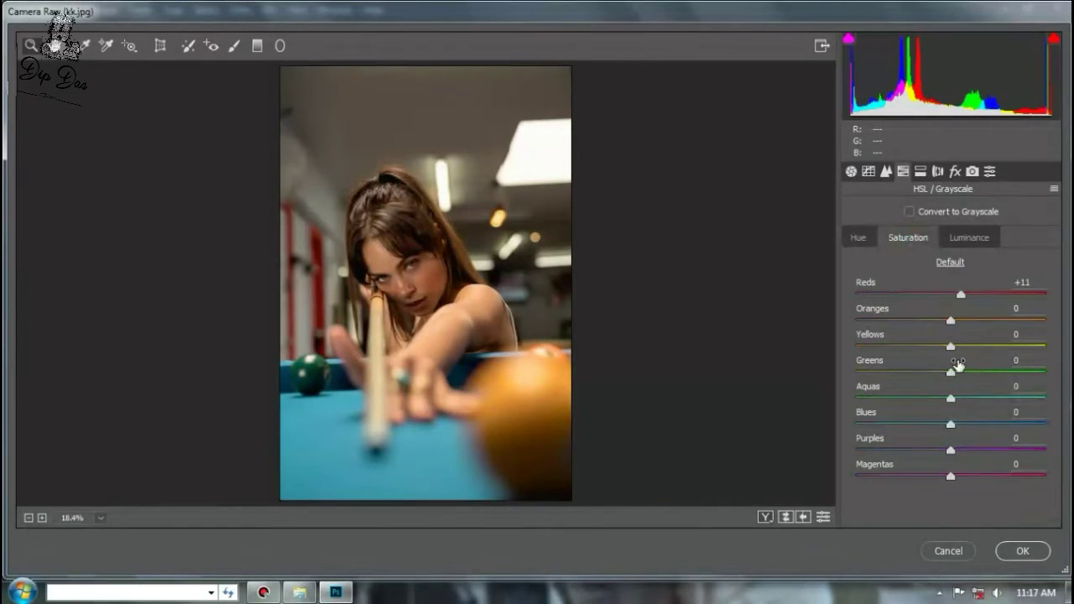
click(860, 239)
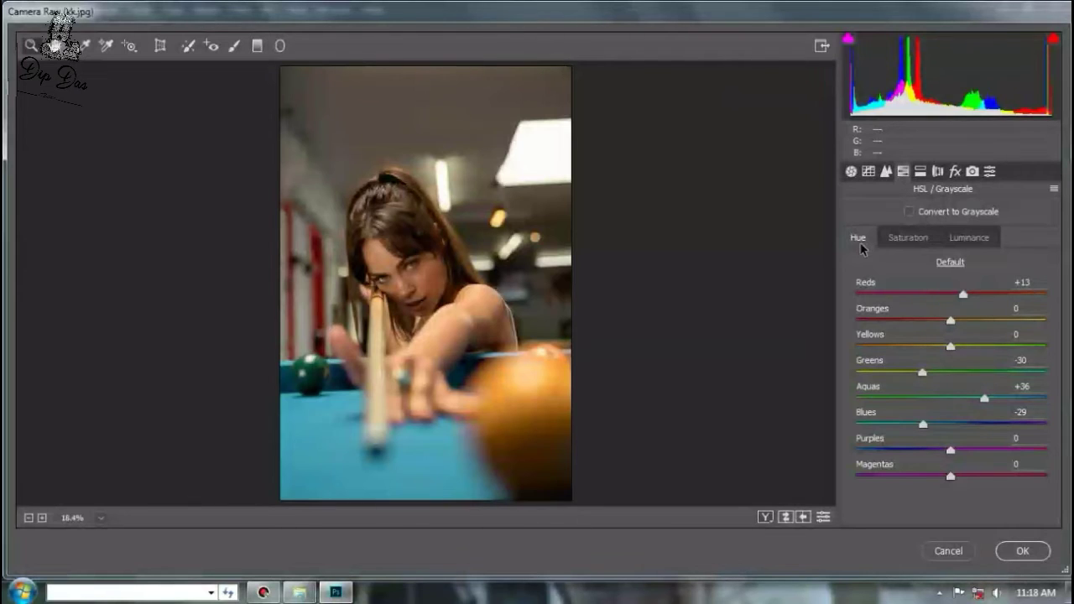
Step: Set the HSL saturation to Oranges -13, Yellows +39, Greens +43, Aquas +19 and Blues +41
click(910, 240)
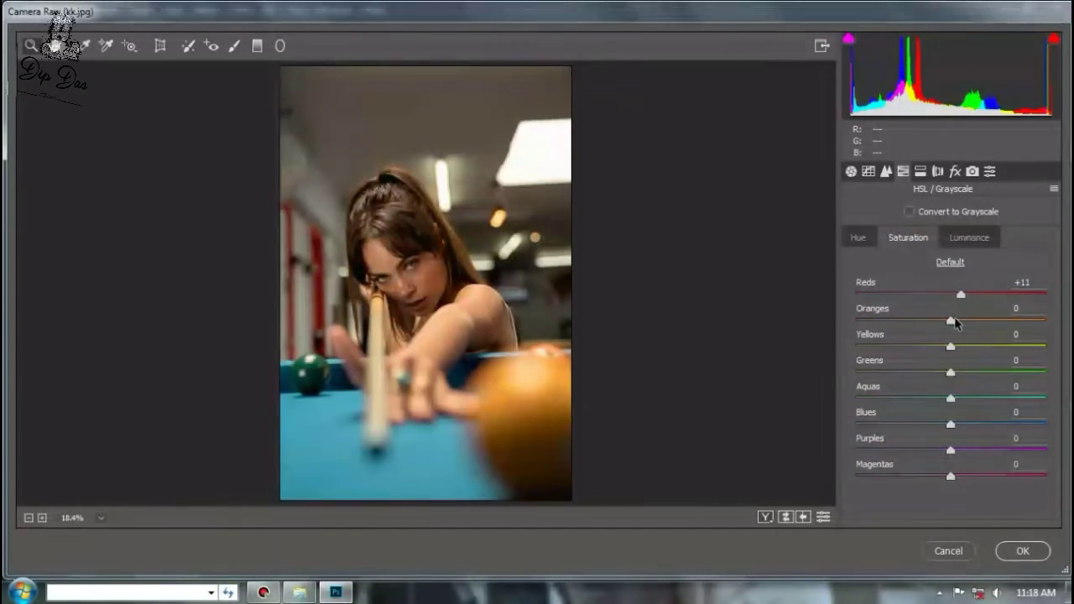
mouse_move(951, 320)
mouse_down()
mouse_move(924, 321)
mouse_move(939, 327)
mouse_up()
click(953, 349)
drag(966, 353, 994, 379)
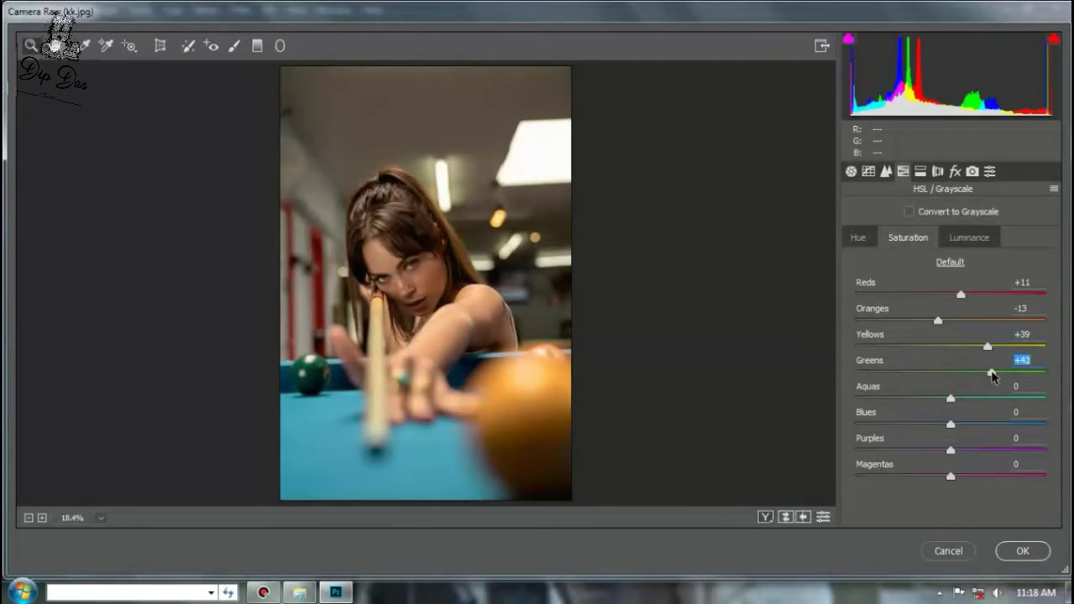
click(952, 400)
drag(951, 402, 972, 406)
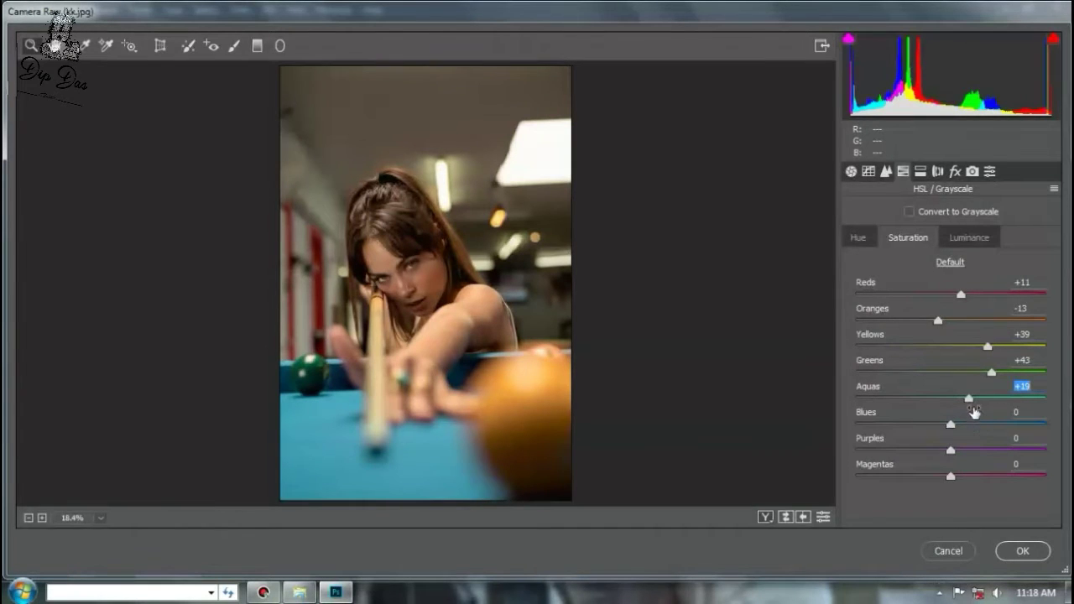
drag(951, 424, 989, 431)
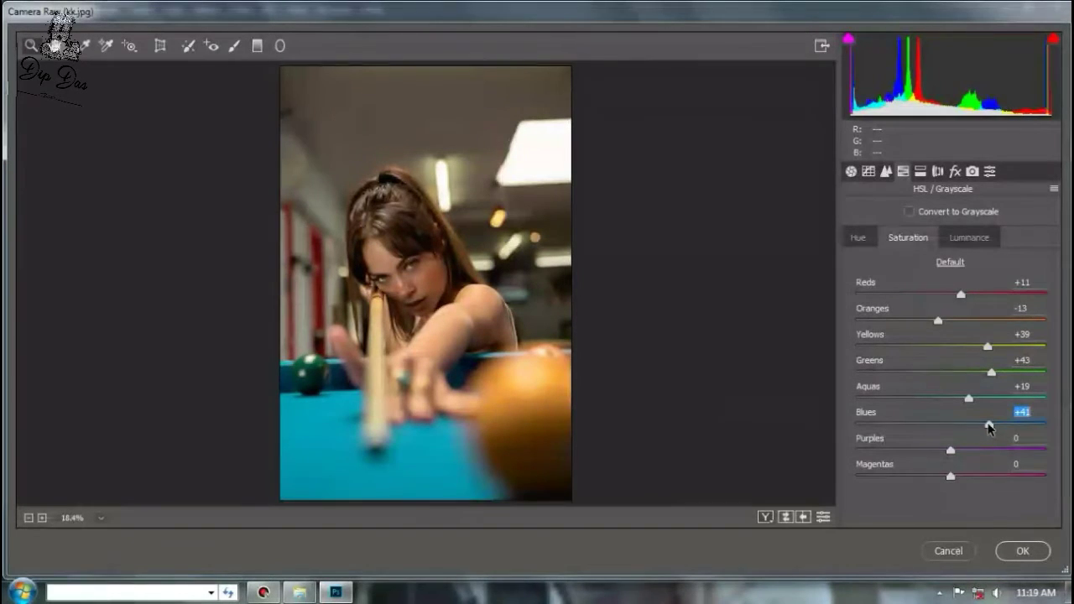
Step: Set the HSL luminance to Oranges +33, Yellows +18, Greens +24 and Blues -13
click(969, 238)
click(951, 321)
drag(953, 324, 984, 332)
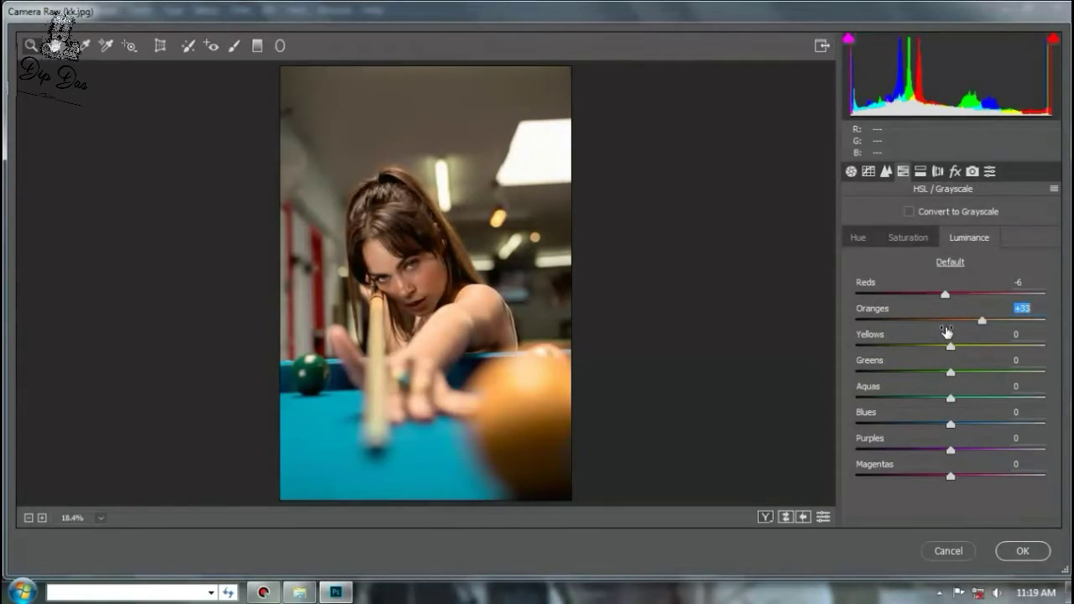
drag(951, 346, 973, 353)
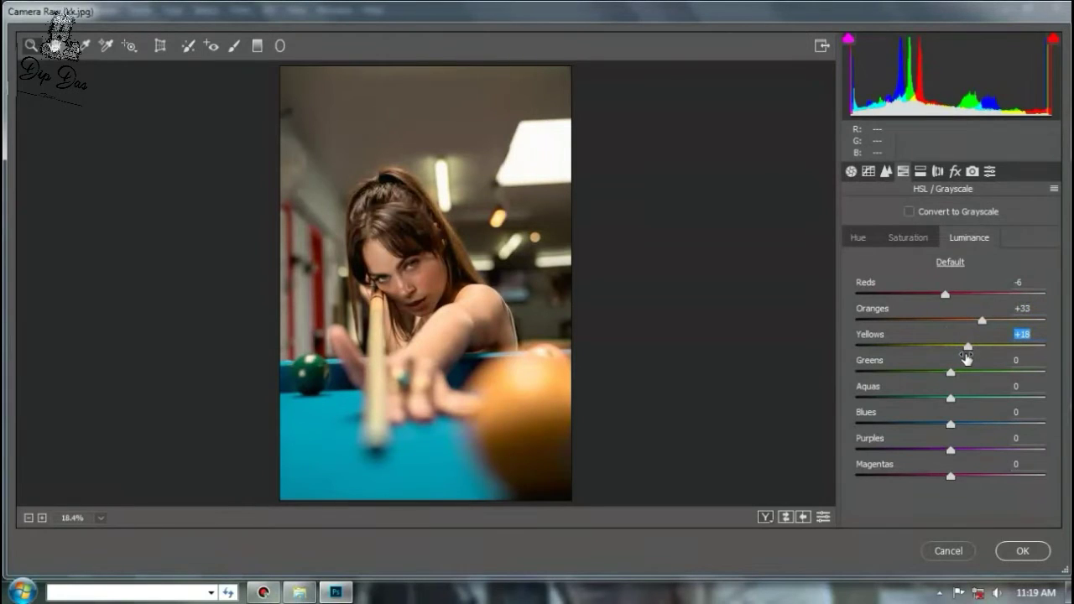
drag(963, 372, 965, 382)
mouse_move(951, 425)
mouse_down()
mouse_move(930, 441)
mouse_move(937, 416)
mouse_up()
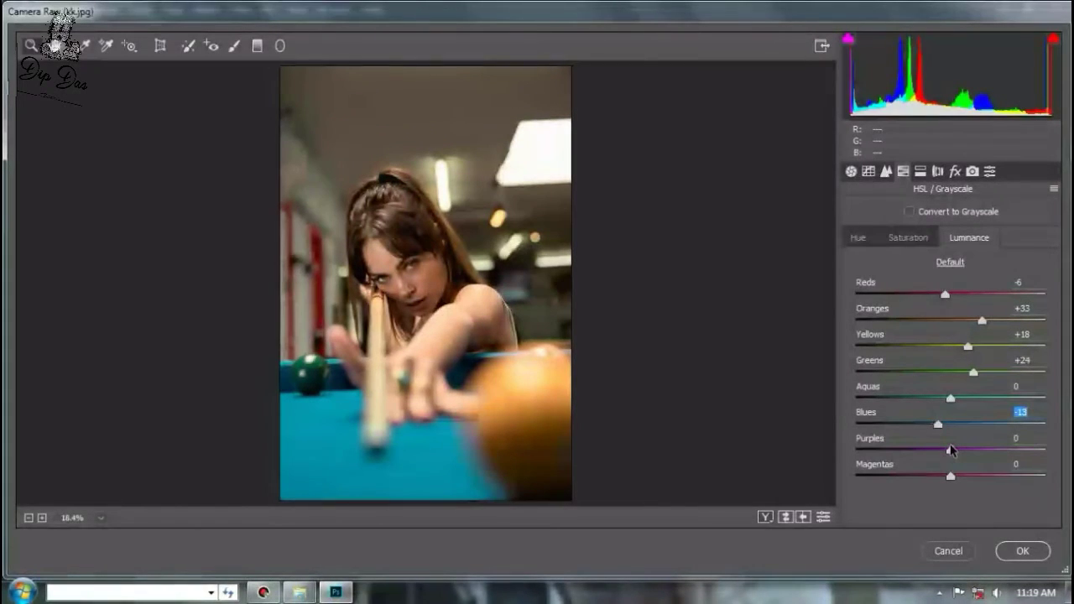
Step: Apply split toning with Highlights at Hue 99, Saturation 10 and Shadows at Hue 197, Saturation 10
click(921, 172)
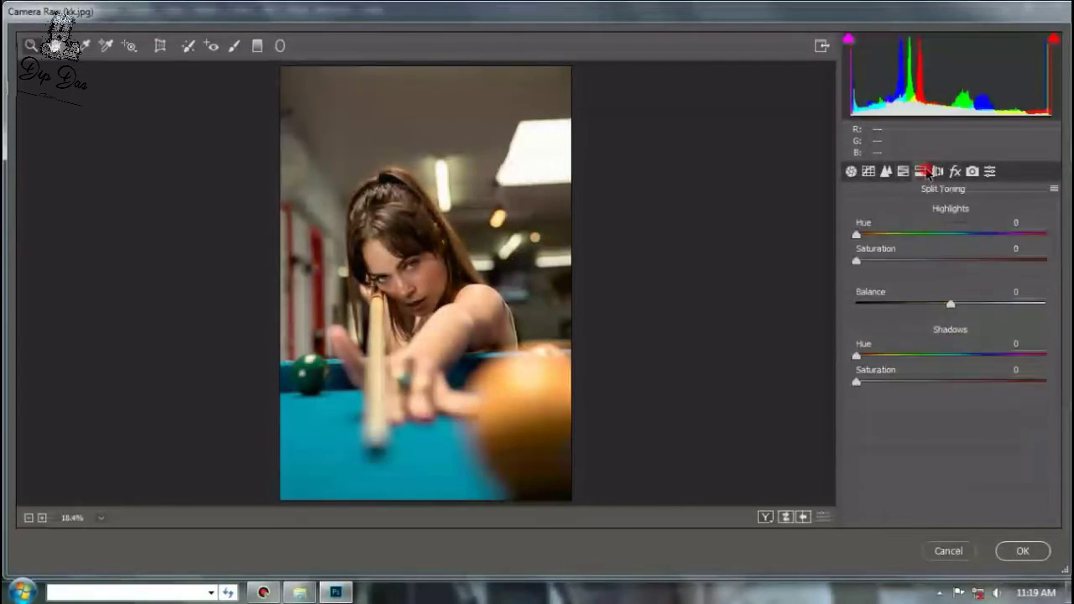
drag(856, 239, 875, 261)
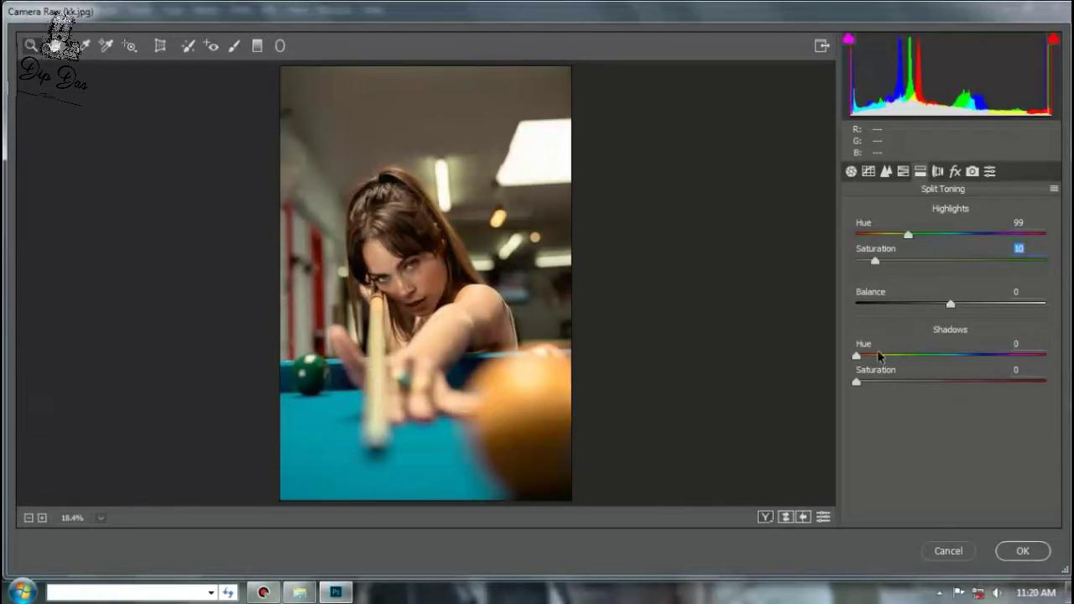
drag(879, 356, 961, 371)
click(873, 382)
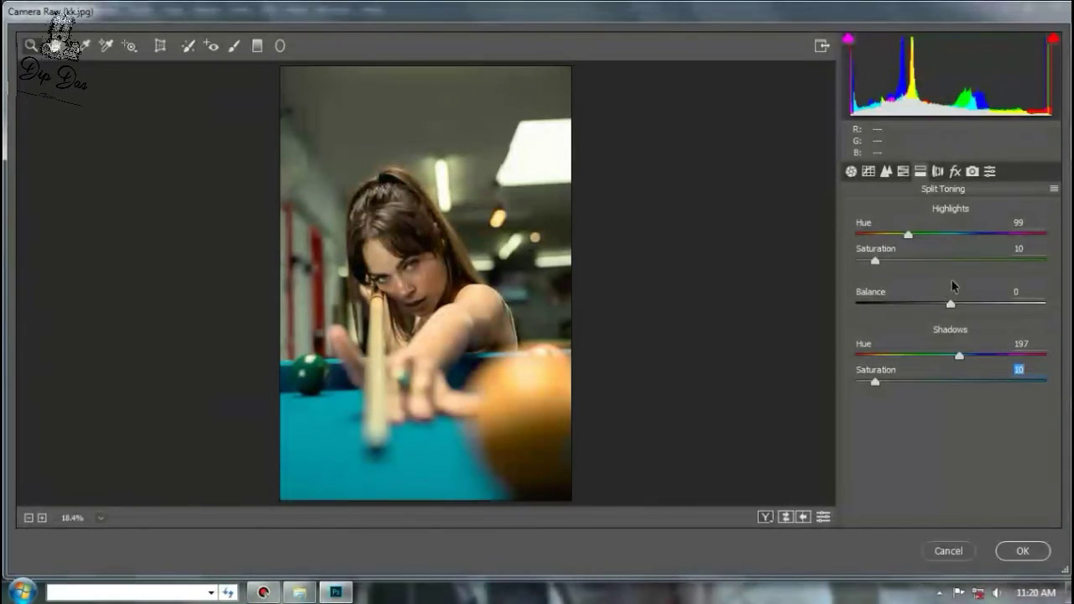
Step: In the Effects settings, set Dehaze to +3 and the post-crop vignette amount to -3
click(937, 172)
click(955, 172)
drag(948, 242, 950, 244)
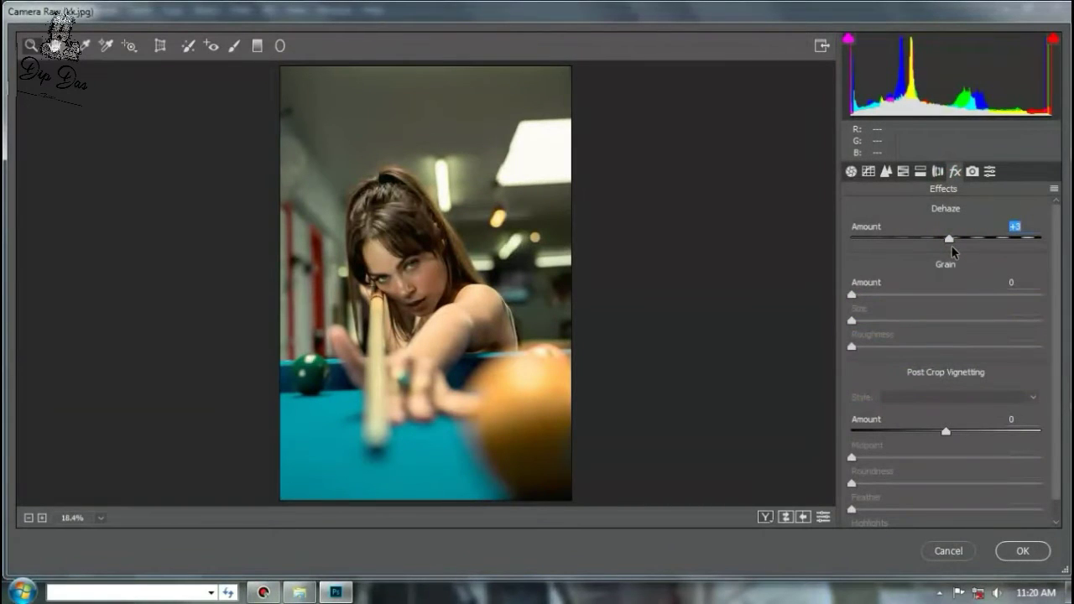
drag(946, 431, 948, 467)
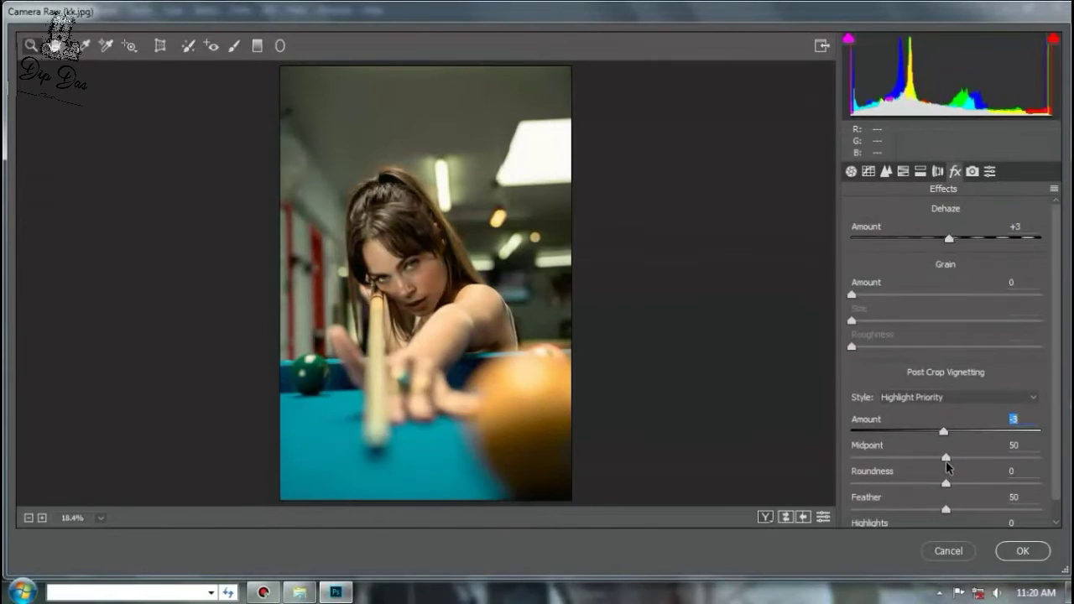
Step: Set camera calibration to Red Primary Hue +28, Saturation -15 and Green Primary Hue +15, Saturation +8, and dismiss the Windows color scheme prompt
click(972, 171)
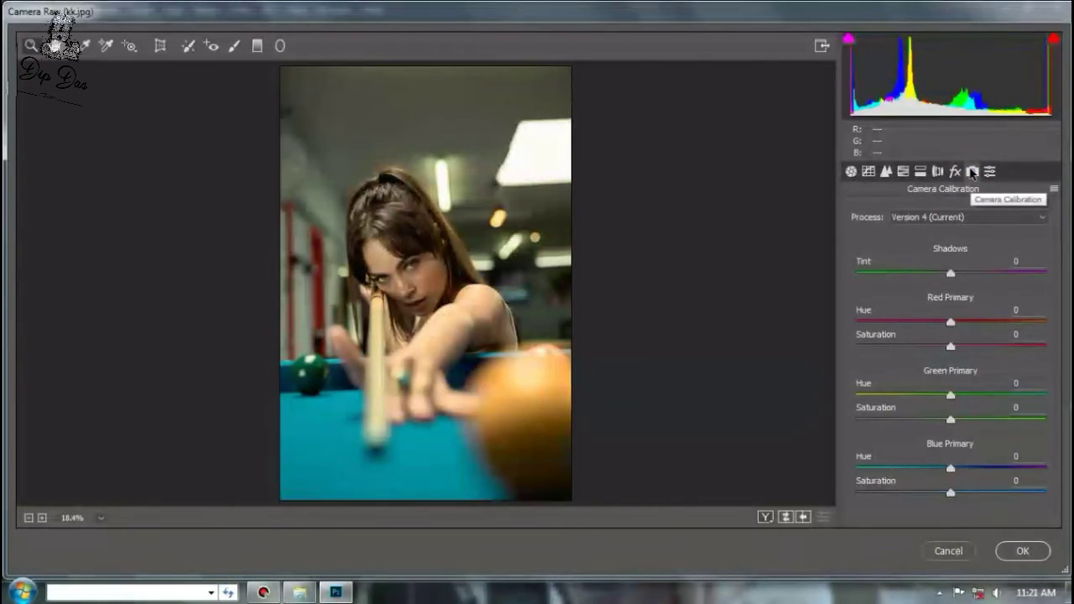
drag(951, 321, 944, 364)
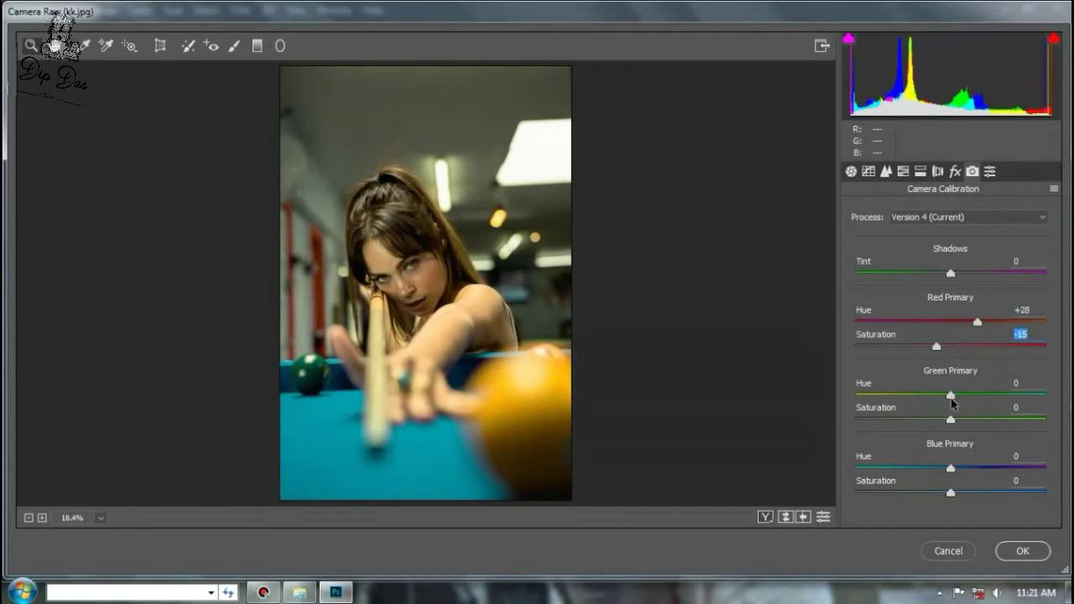
drag(951, 399, 958, 401)
click(953, 422)
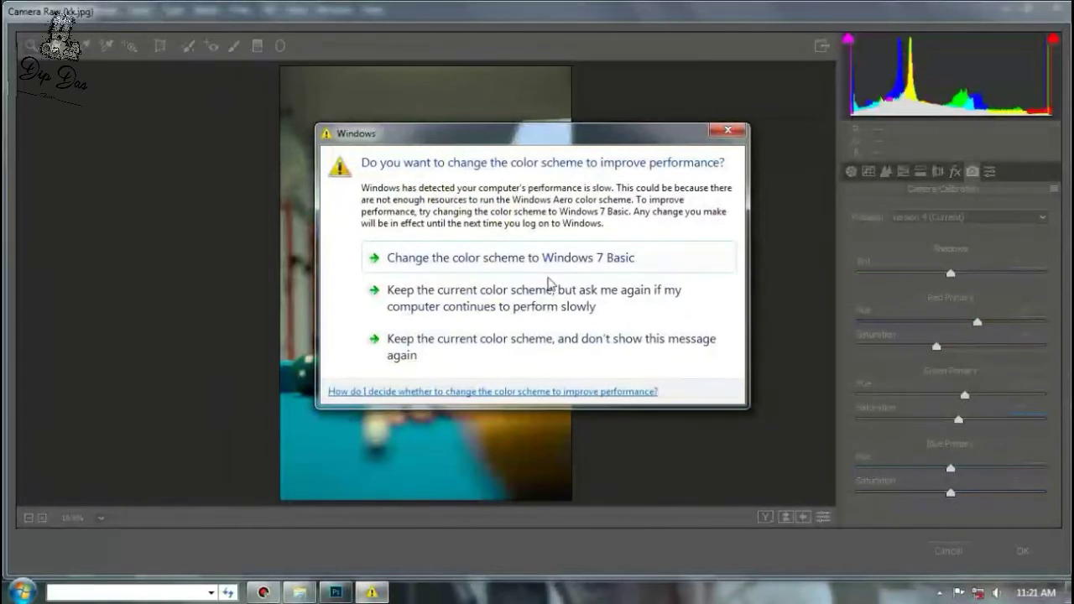
click(727, 131)
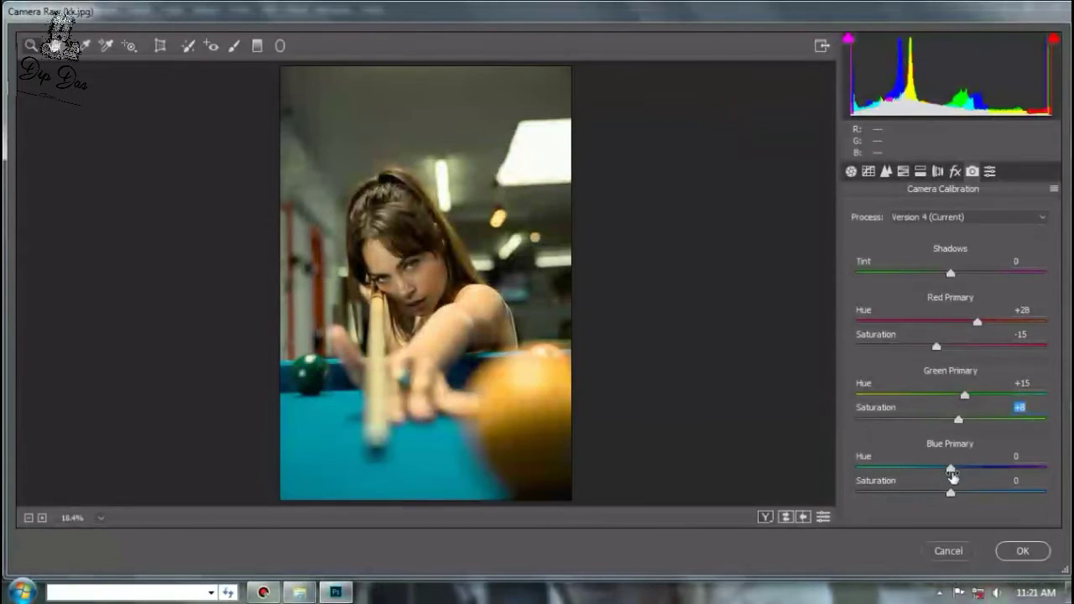
Step: Set the Blue Primary to Hue -69 and Saturation +21, apply the Camera Raw filter, and compare the graded layer with the original
drag(952, 473, 899, 458)
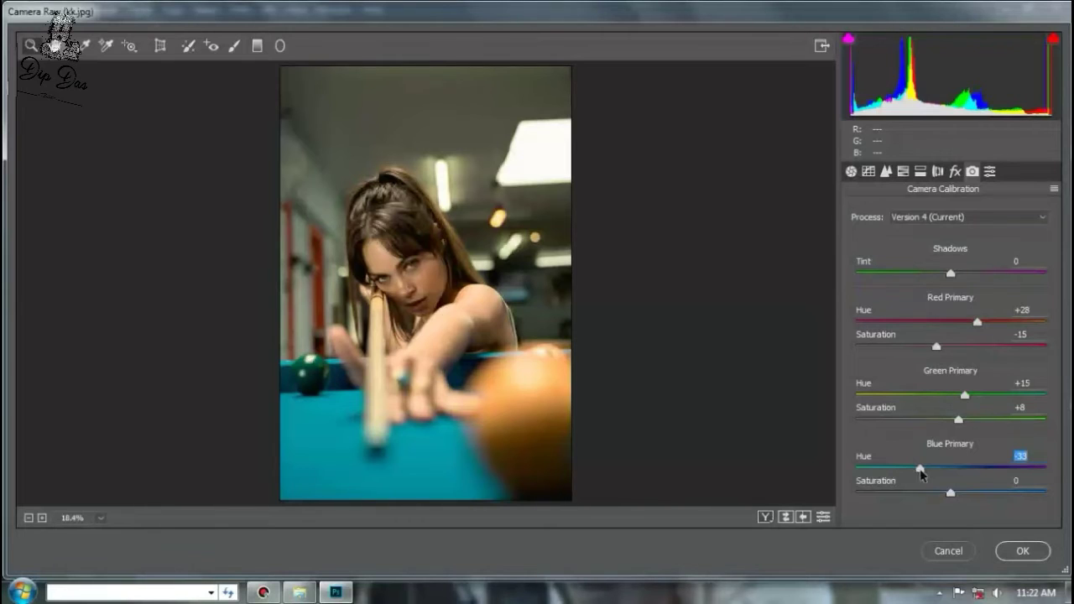
drag(921, 473, 912, 490)
drag(892, 504, 895, 502)
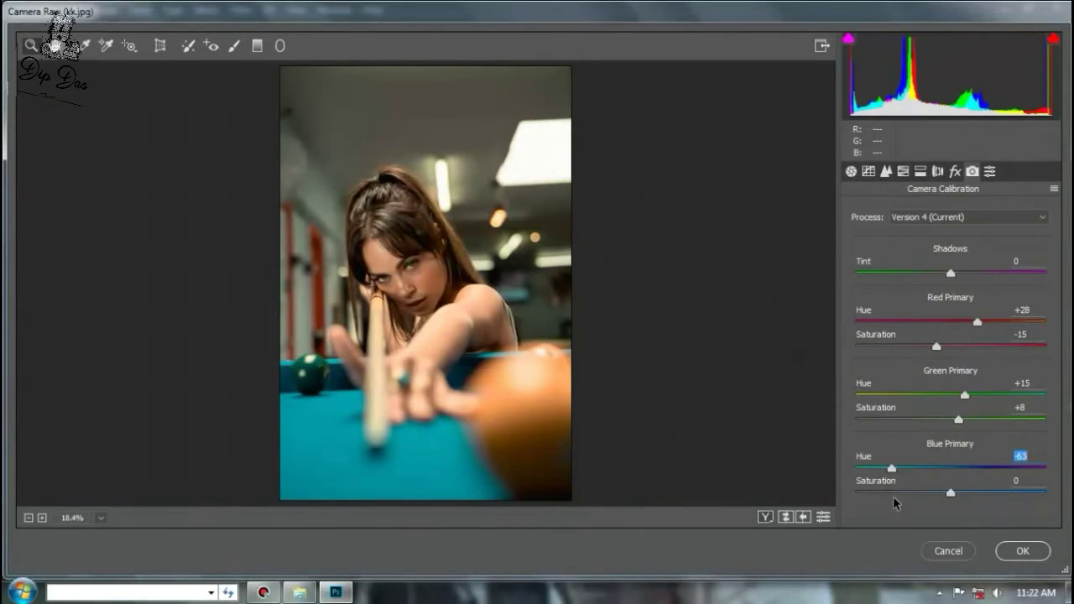
drag(968, 487, 964, 495)
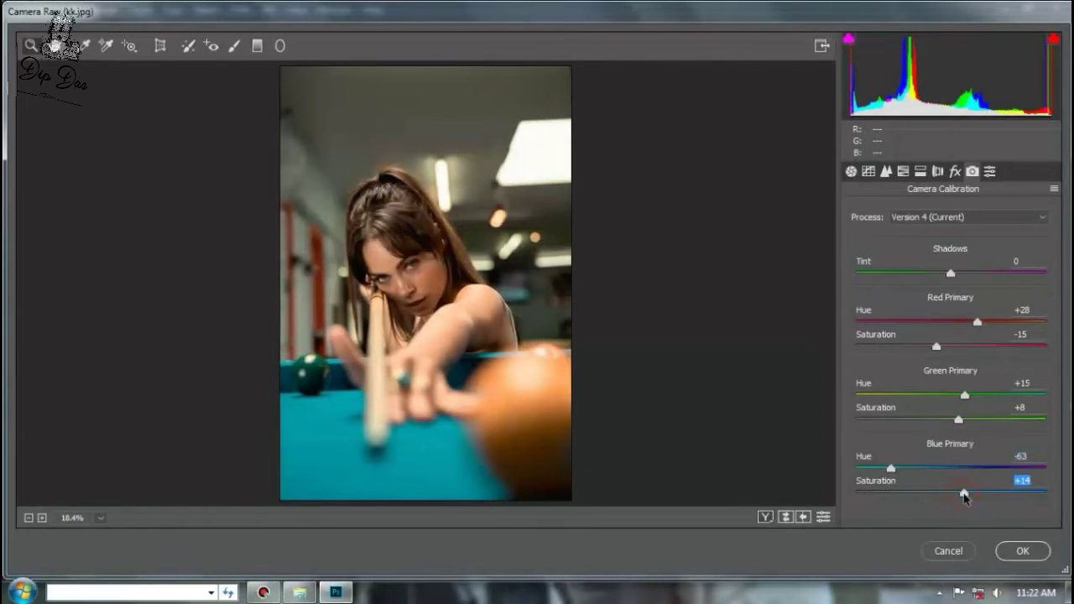
click(924, 468)
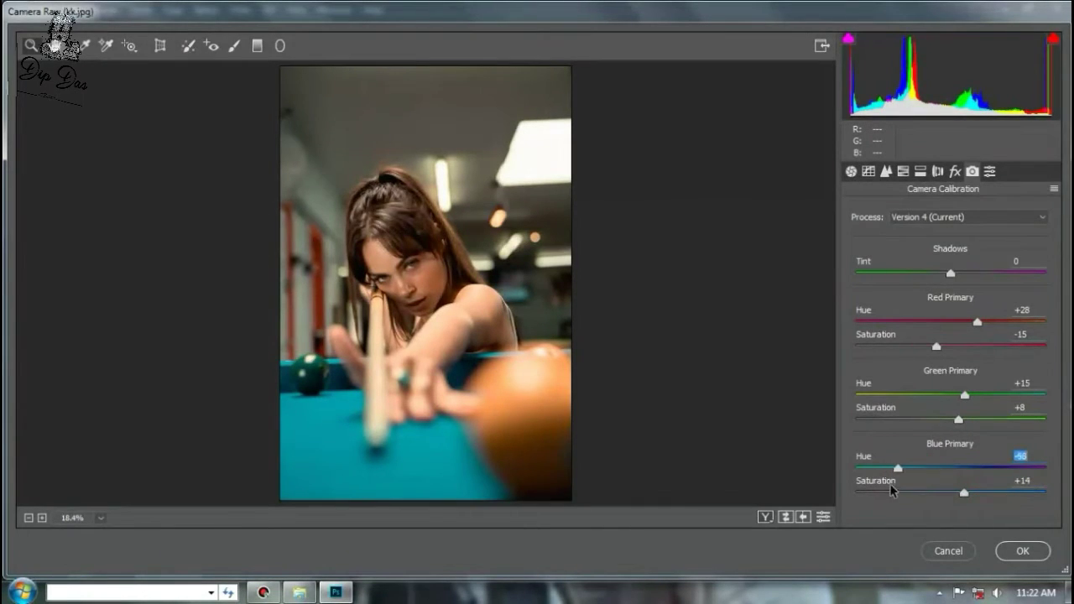
drag(893, 492, 883, 494)
drag(966, 493, 974, 495)
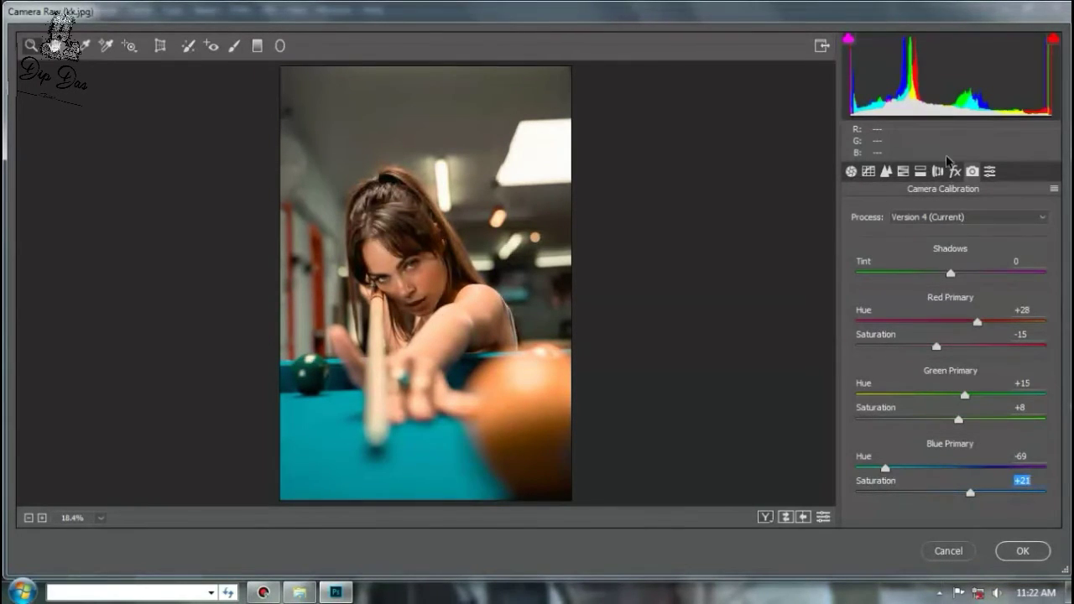
click(1023, 550)
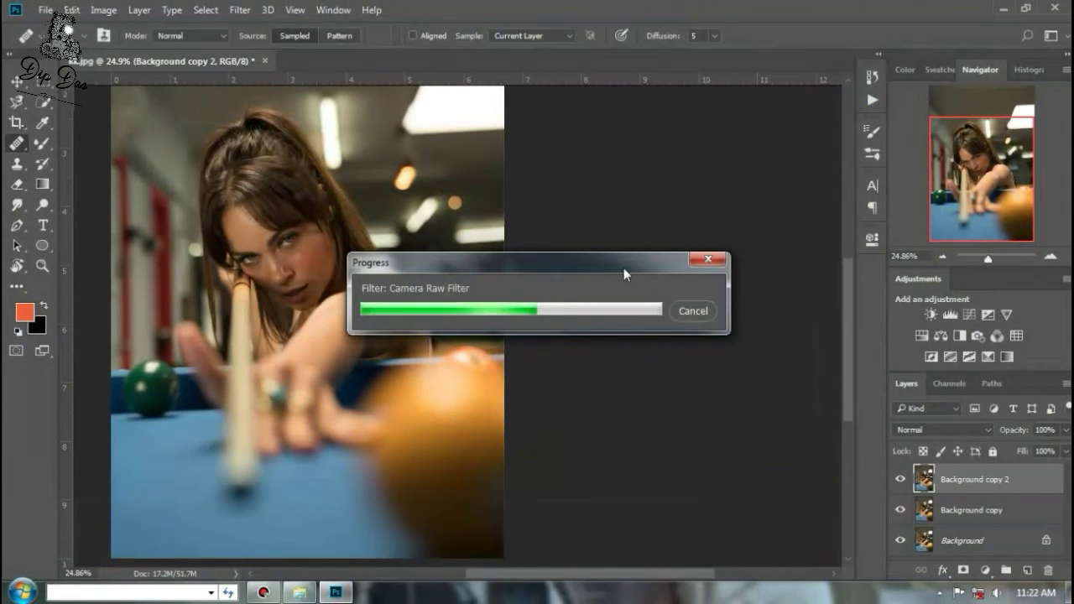
click(901, 479)
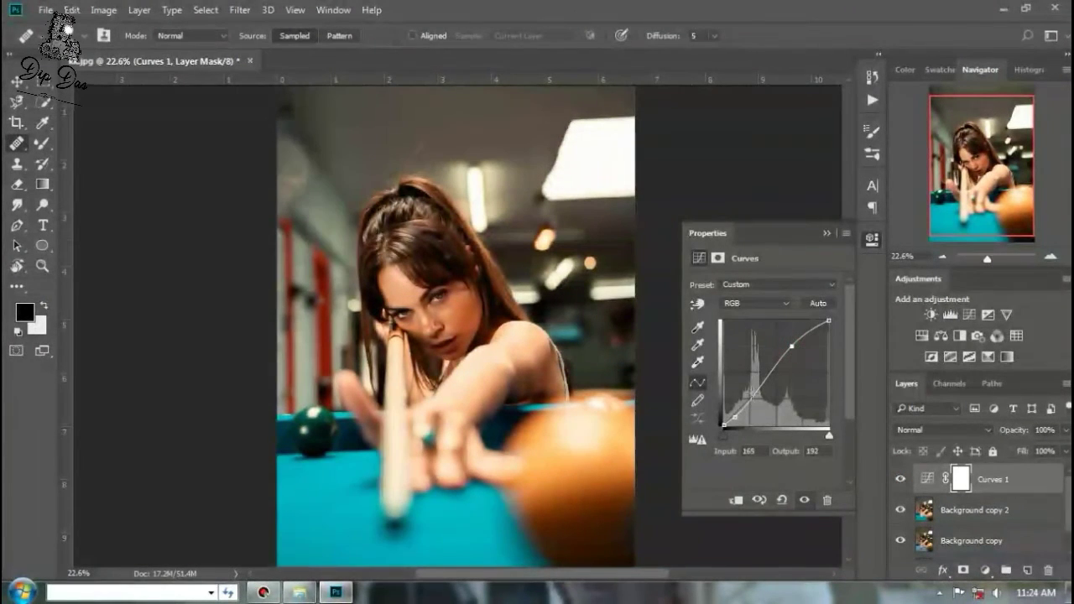
Step: Move the shadow point of the Curves 1 adjustment to Input 29, Output 26
drag(736, 417, 737, 413)
click(986, 570)
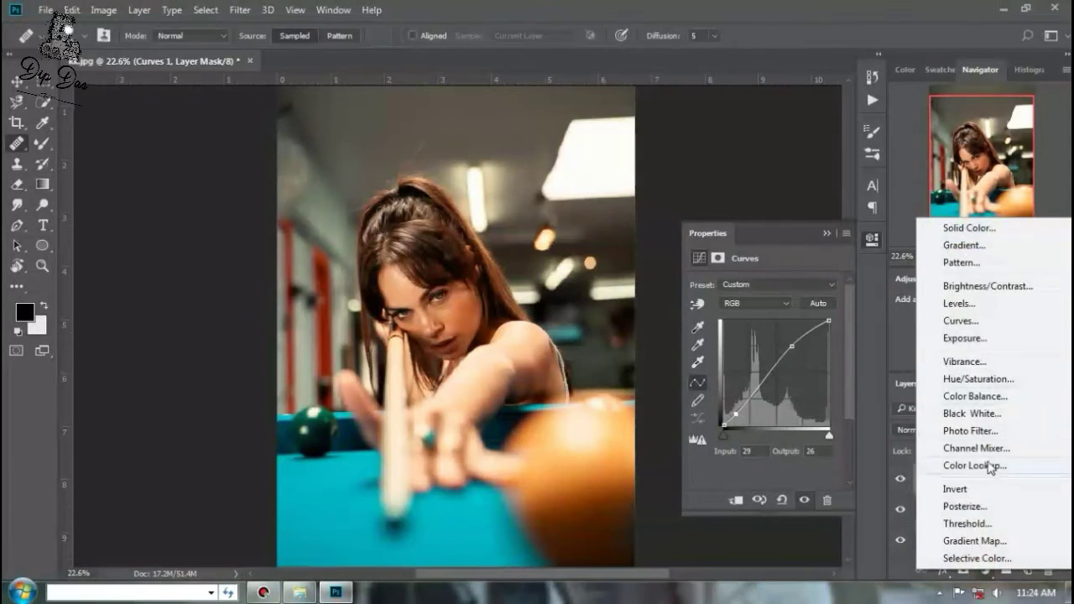
click(988, 447)
key(ctrl+z)
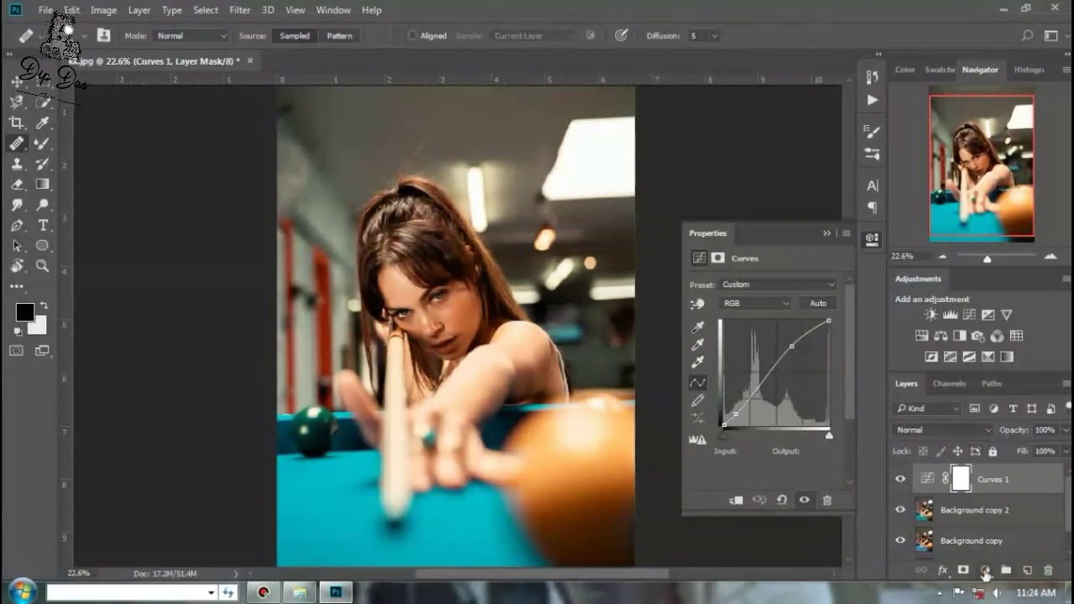
Step: Add a Selective Color adjustment layer and set Reds to Cyan -8, Magenta -1, Yellow -6 and Black -5
click(986, 570)
click(999, 560)
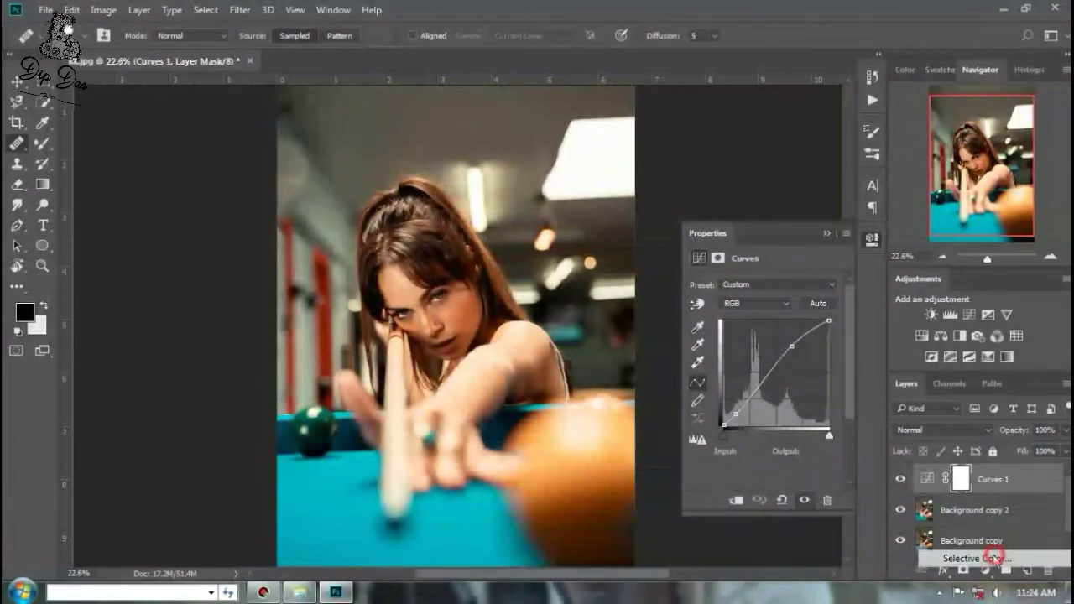
drag(764, 336, 760, 430)
Step: Add an Exposure adjustment layer and set its exposure to +0.30
click(985, 570)
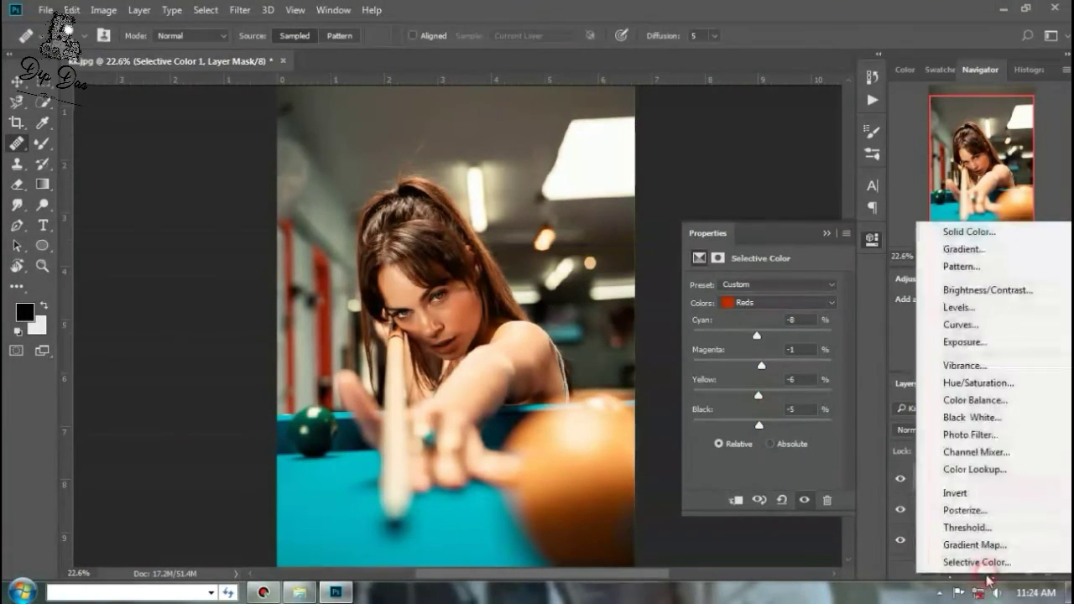
click(987, 573)
click(988, 573)
click(965, 342)
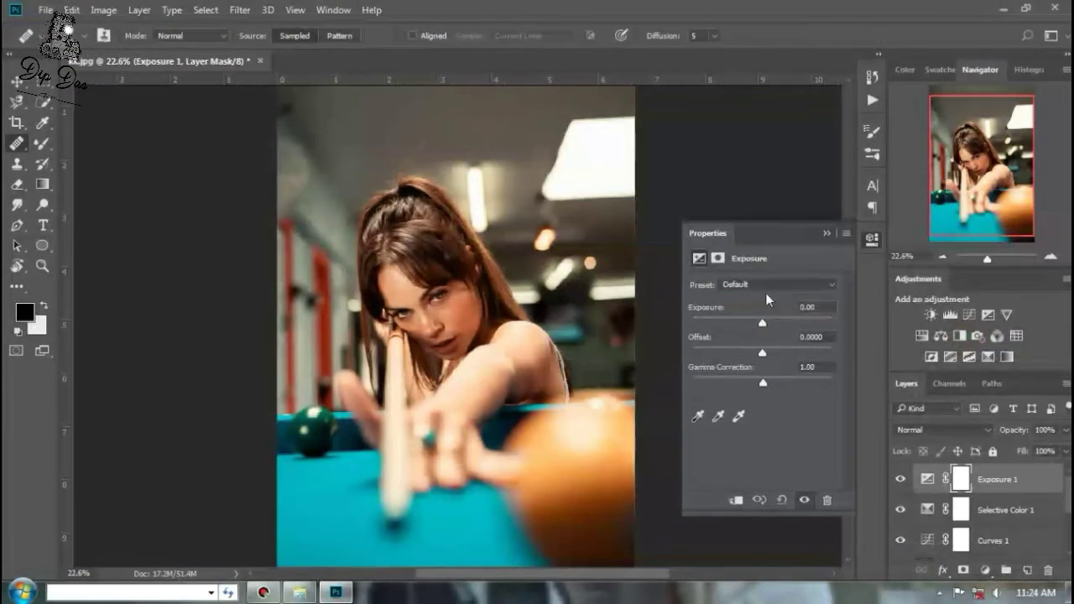
drag(762, 323, 764, 385)
click(768, 378)
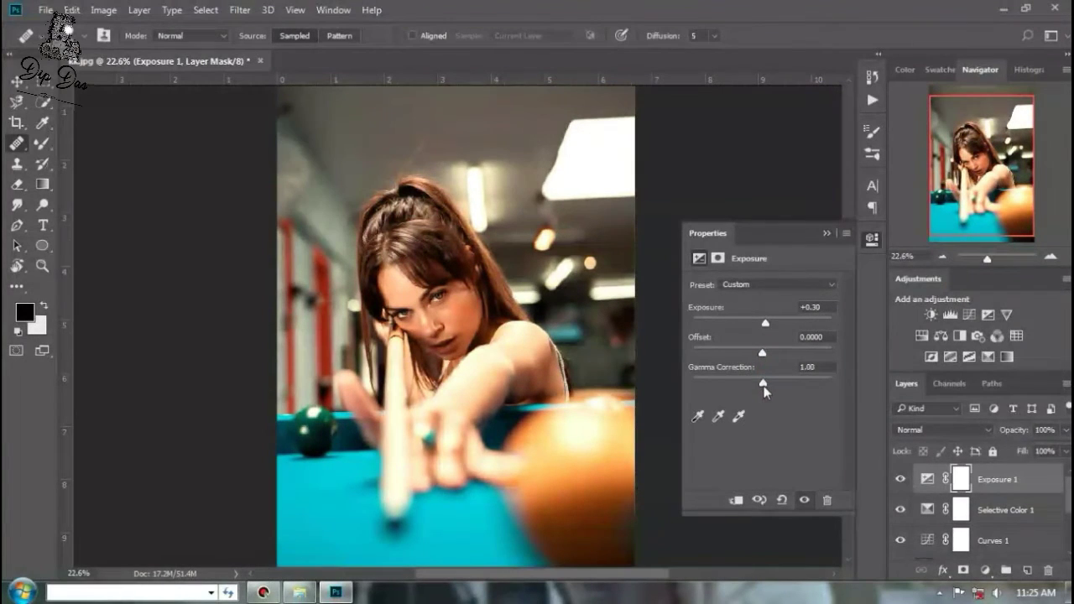
Step: Try a second Curves adjustment layer with points at 178/179 and 38/38, compare the image with and without it, and delete it
click(986, 571)
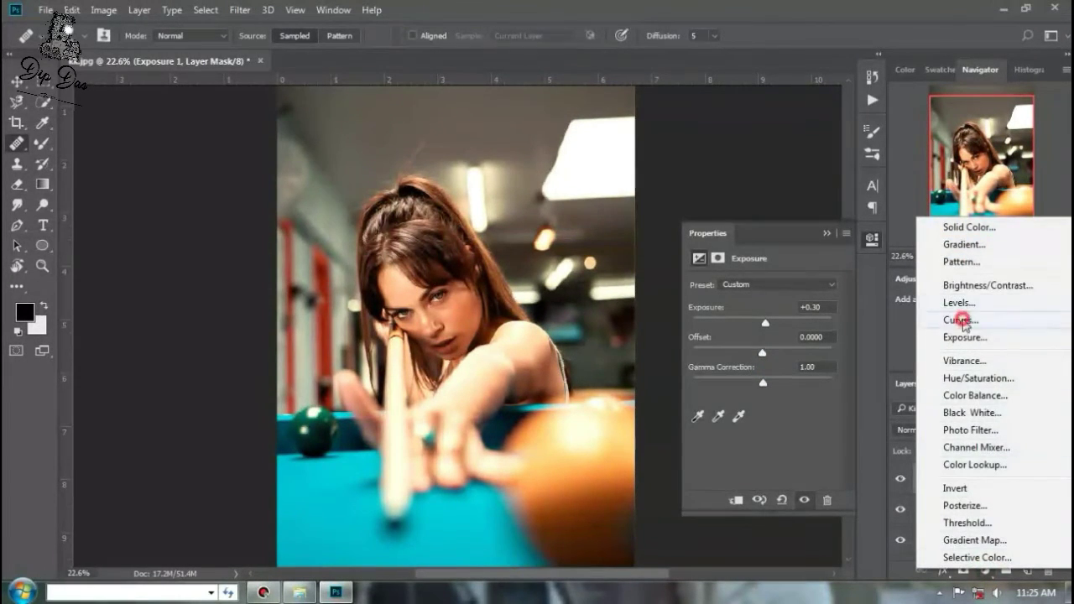
click(961, 319)
click(791, 353)
drag(739, 412, 740, 408)
drag(791, 356, 797, 352)
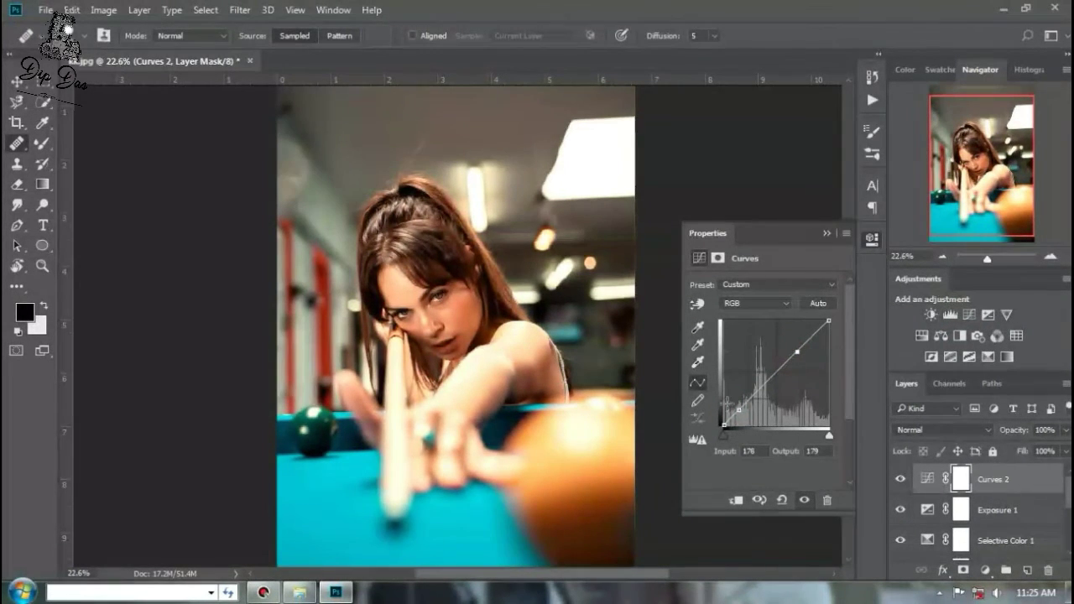
drag(739, 411, 739, 409)
click(900, 479)
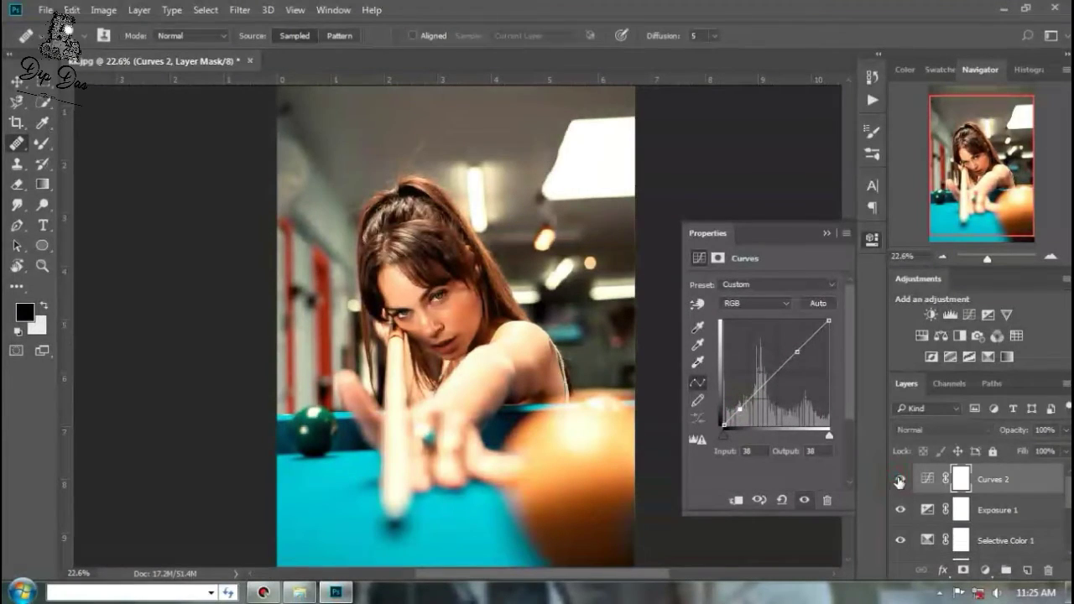
click(1048, 570)
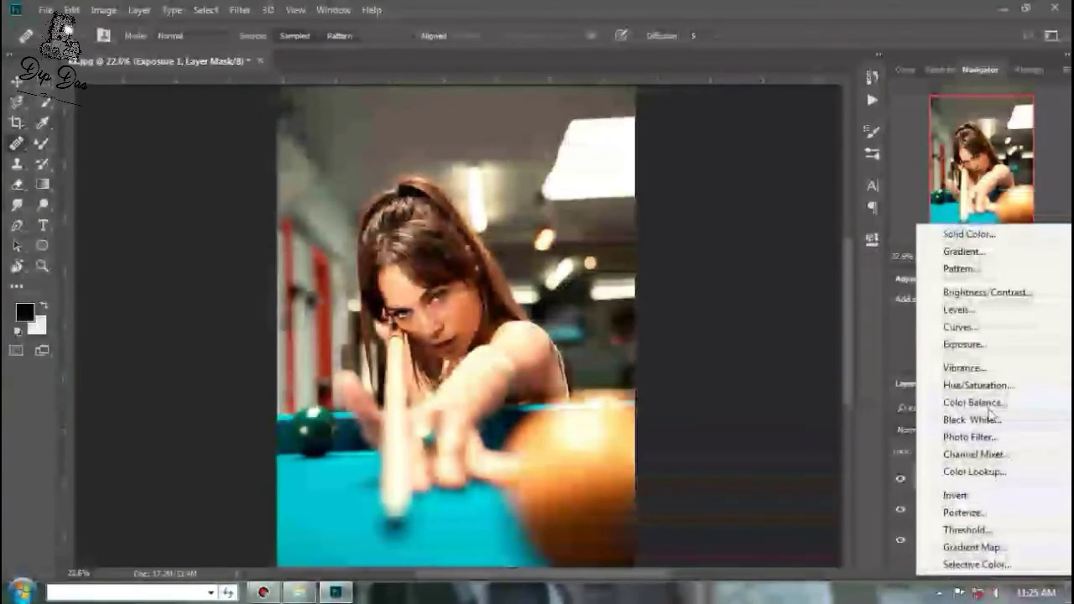
Step: Compare the image with and without the Exposure 1 layer, delete that layer, and revert the extra layer mask deletion in the history
click(859, 478)
double_click(927, 480)
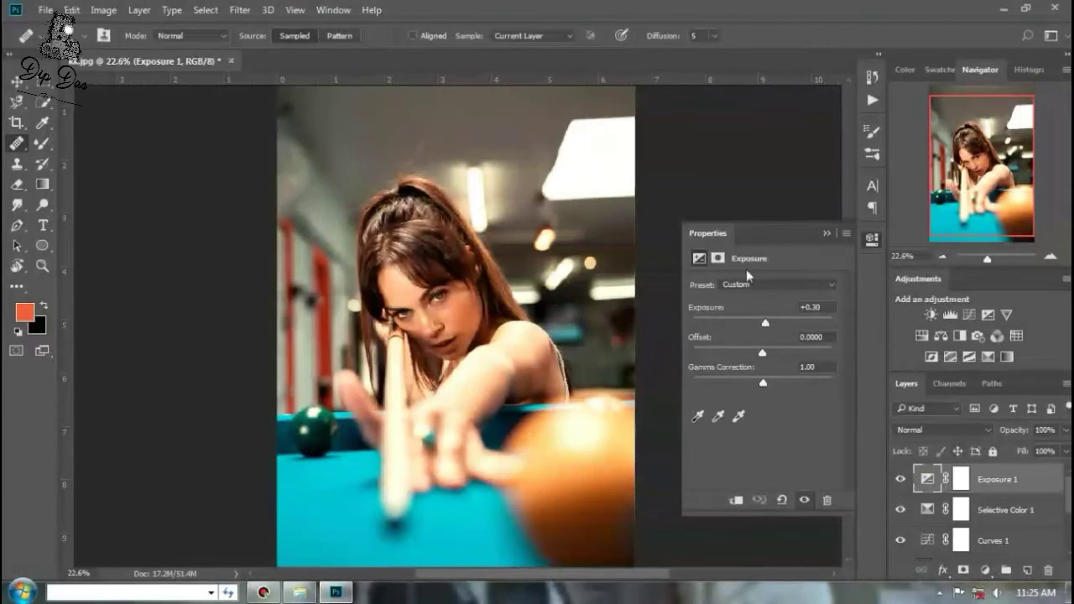
click(900, 479)
click(899, 479)
click(899, 479)
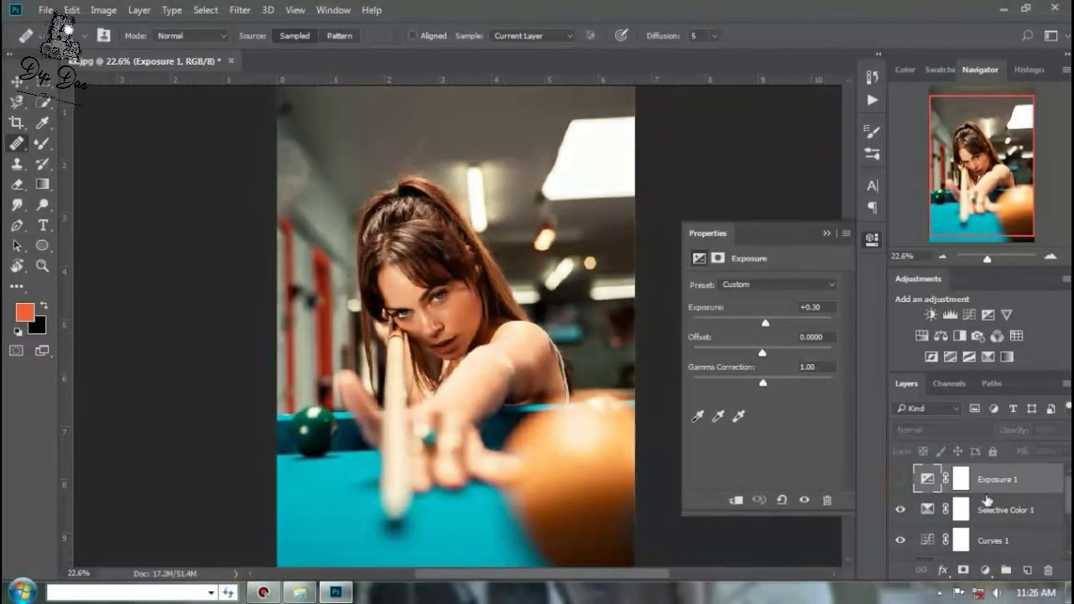
double_click(1046, 570)
click(870, 77)
click(814, 303)
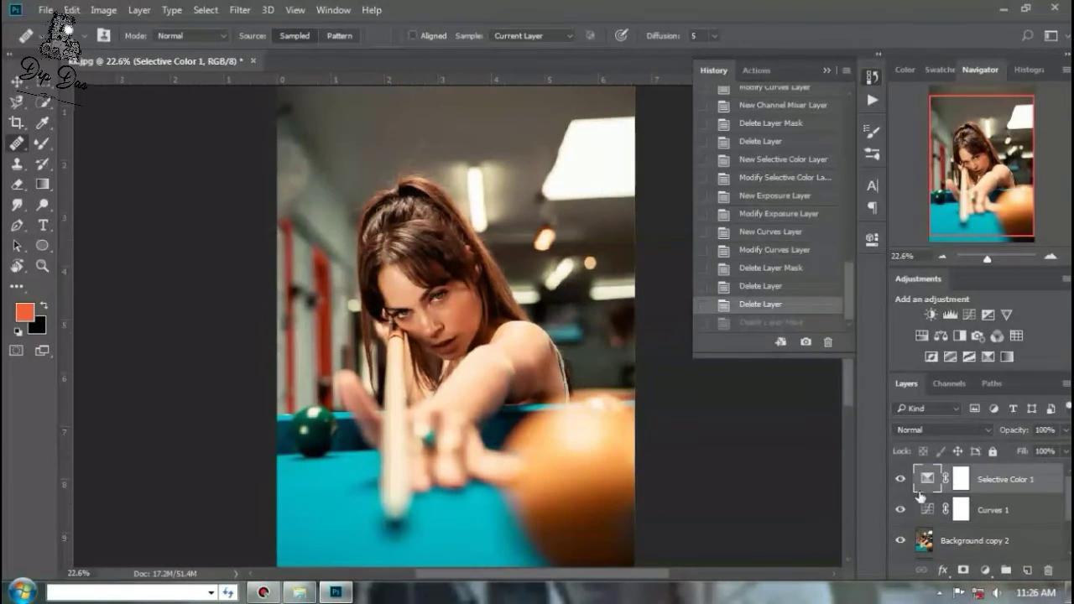
Step: Reopen the Selective Color adjustment and set Reds Cyan to -22 and Yellows to Cyan -19, Magenta +5, Yellow -10, Black -7
double_click(921, 481)
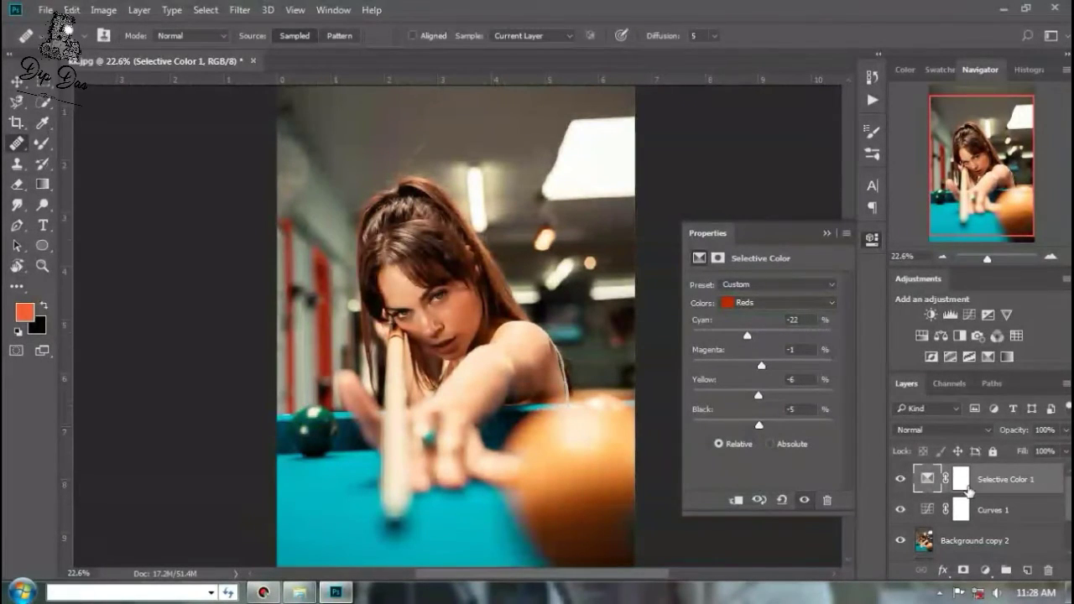
click(756, 303)
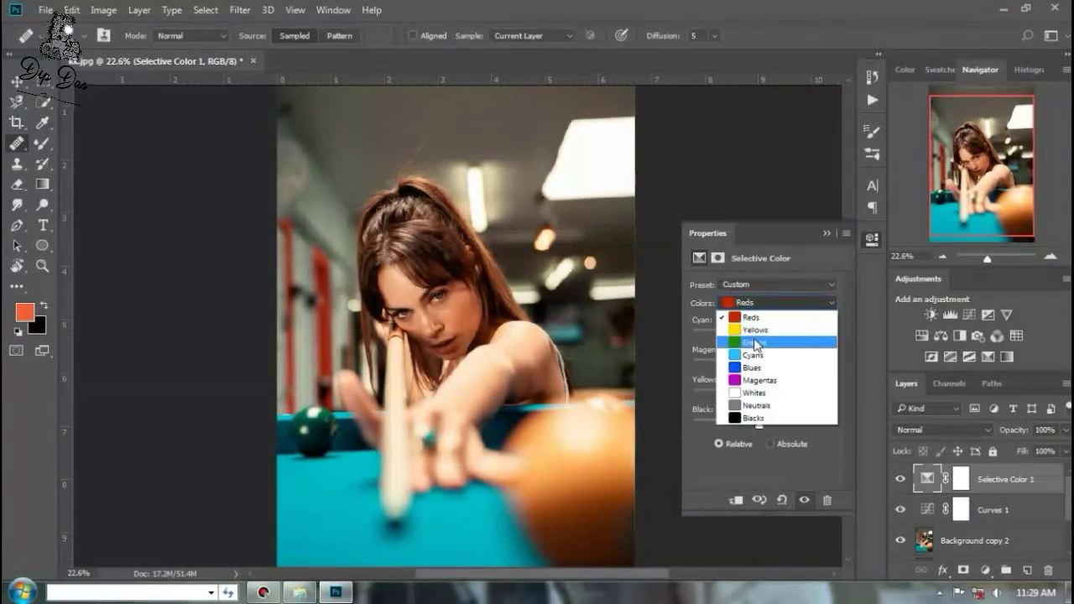
click(756, 327)
drag(761, 363, 773, 367)
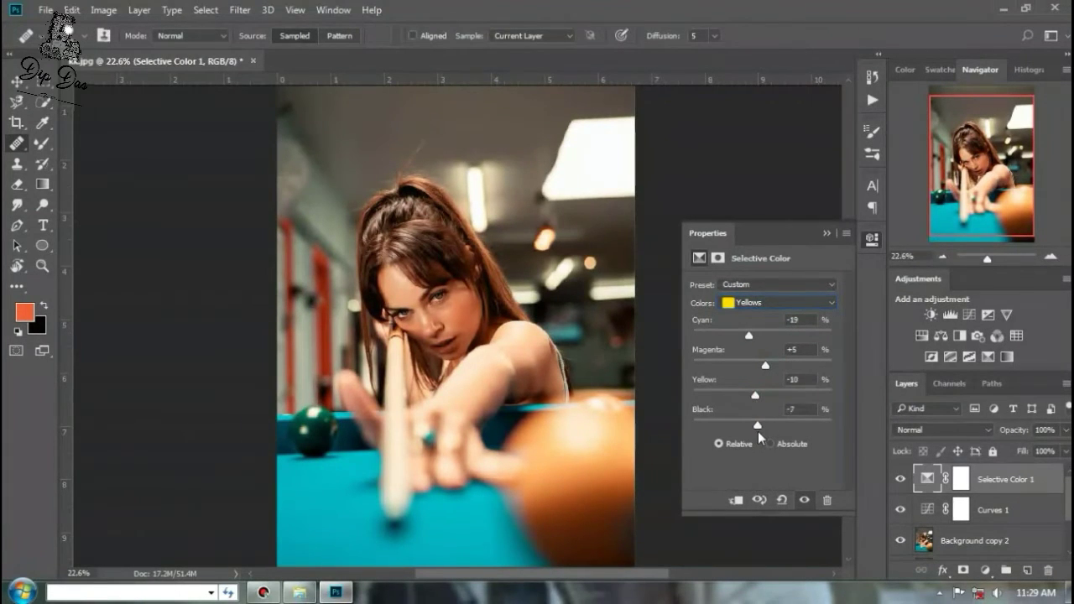
Step: Set Greens Cyan to -7 and Magentas Cyan to +17, raising Magenta and lowering Yellow within the Magentas
click(756, 303)
click(758, 339)
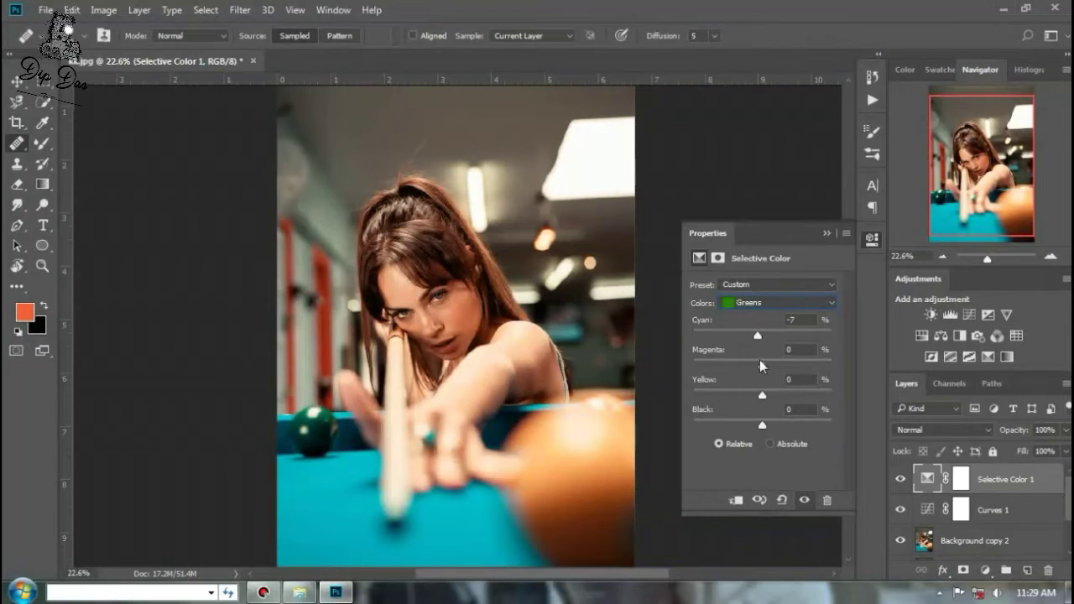
click(755, 303)
click(760, 374)
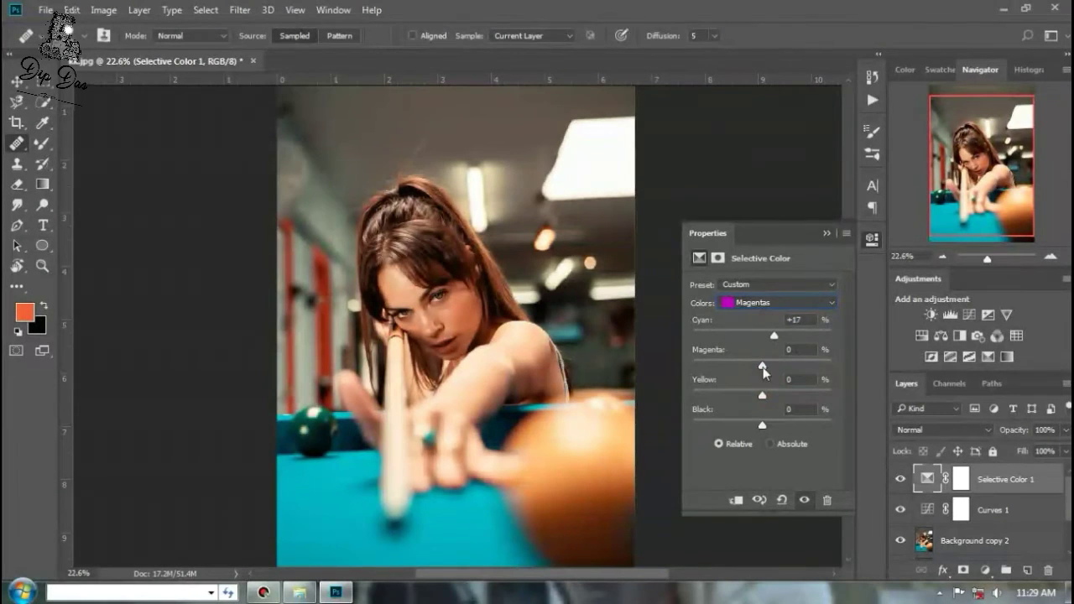
drag(763, 367, 784, 367)
drag(763, 396, 740, 404)
Step: Set the selective color Blacks to Cyan +9, Magenta +8, Yellow +5 and Black +11
click(761, 302)
click(760, 416)
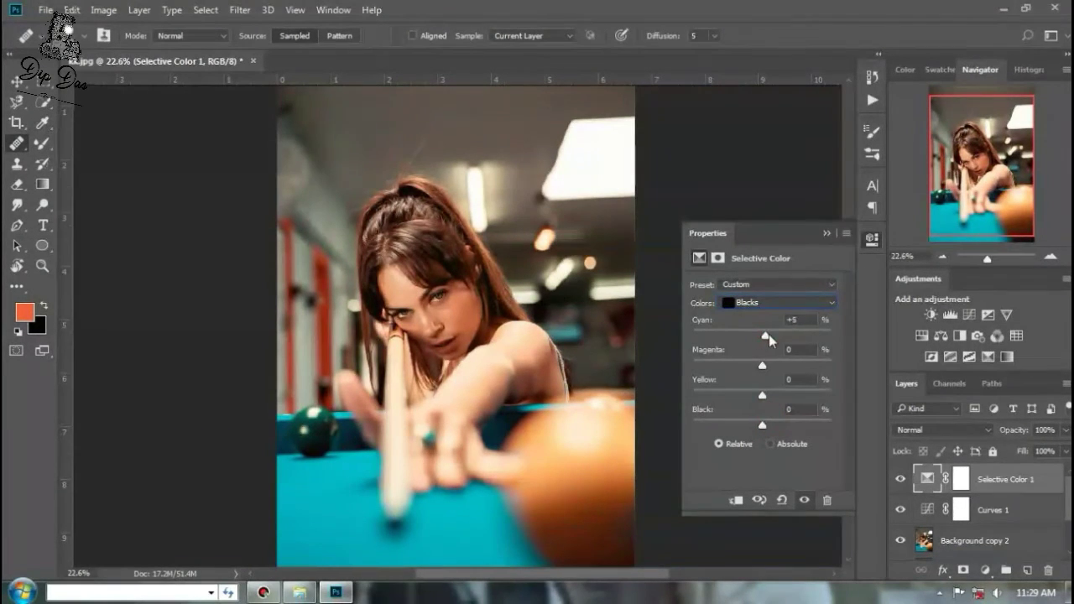
drag(762, 366, 766, 401)
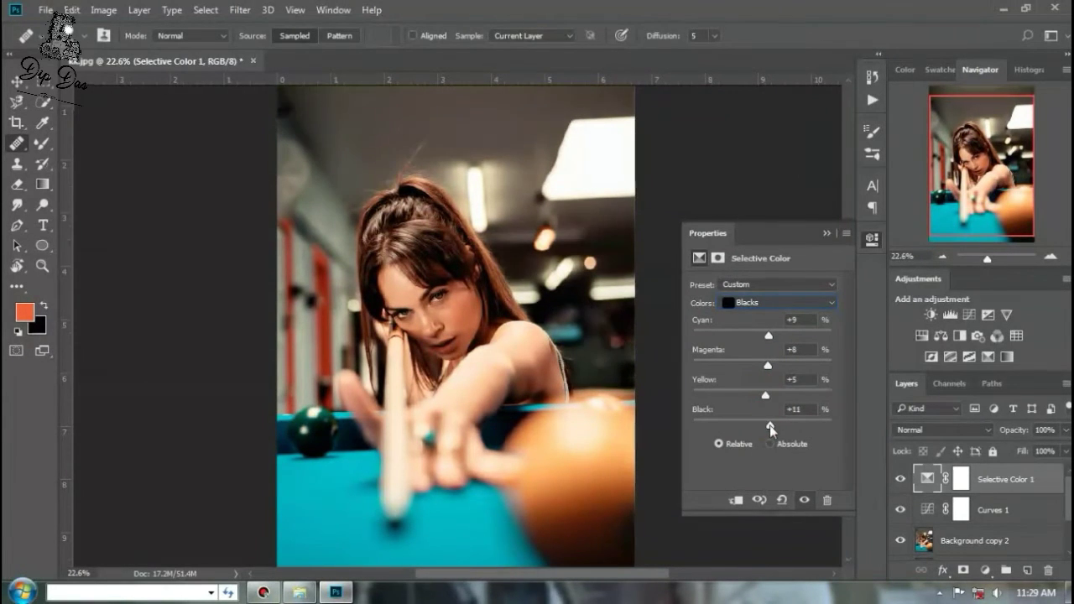
Step: Set the selective color Neutrals to Cyan +1, Magenta -2, Yellow -1 and Black +9
click(781, 302)
click(751, 405)
drag(750, 336, 768, 335)
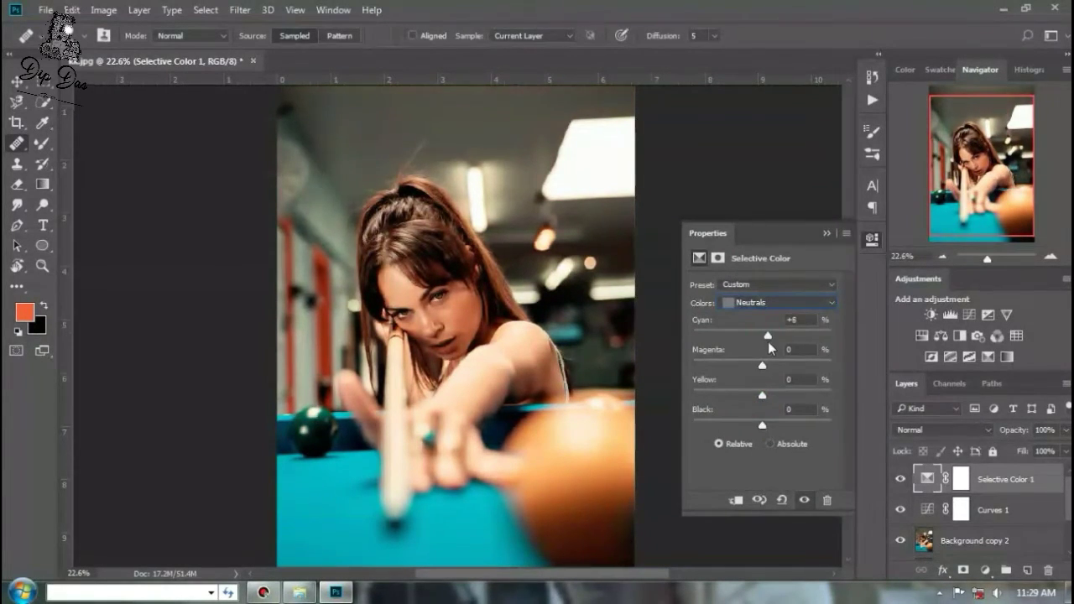
click(764, 365)
click(767, 424)
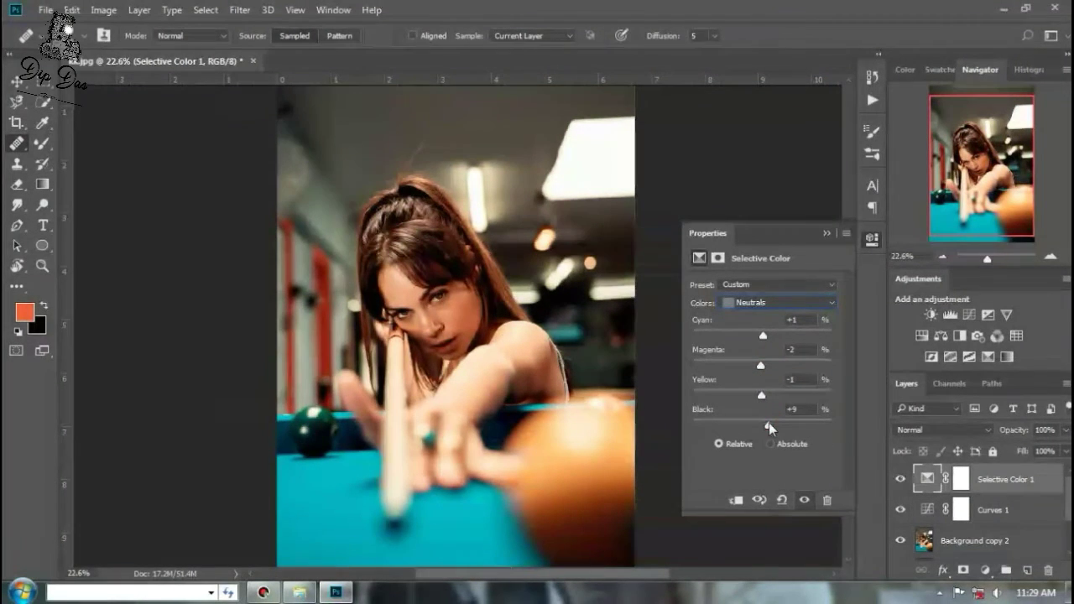
Step: Adjust the selective color Neutrals to Magenta -3 and Black +1
click(778, 302)
click(756, 405)
mouse_move(762, 365)
mouse_down()
mouse_move(748, 366)
mouse_move(765, 367)
mouse_up()
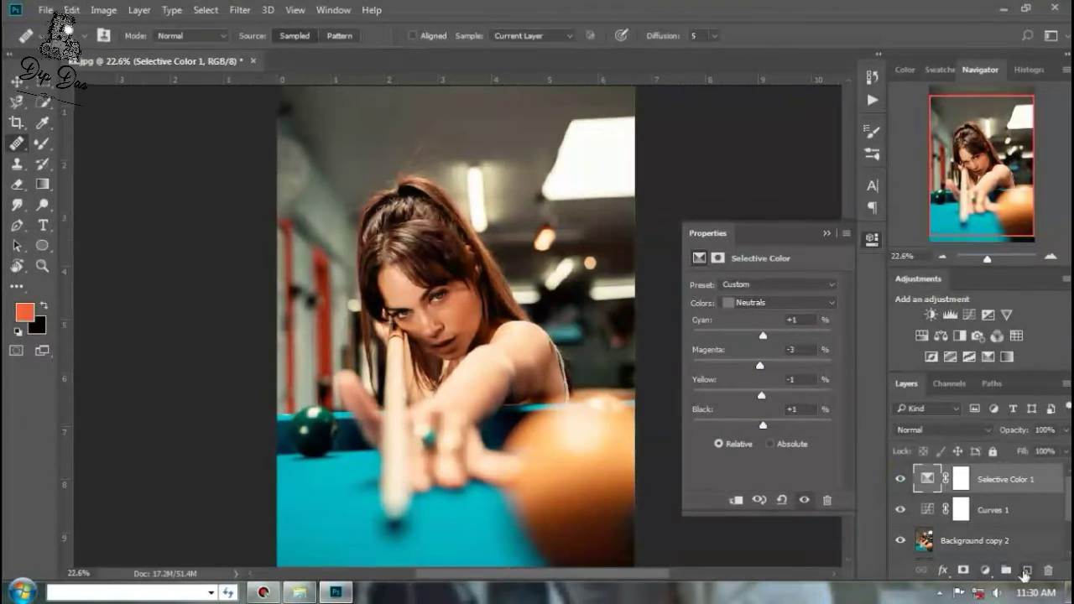
Step: Add a Curves adjustment layer with RGB points at input 170, output 184 and input 38, output 42
click(987, 571)
click(974, 326)
drag(794, 356, 794, 350)
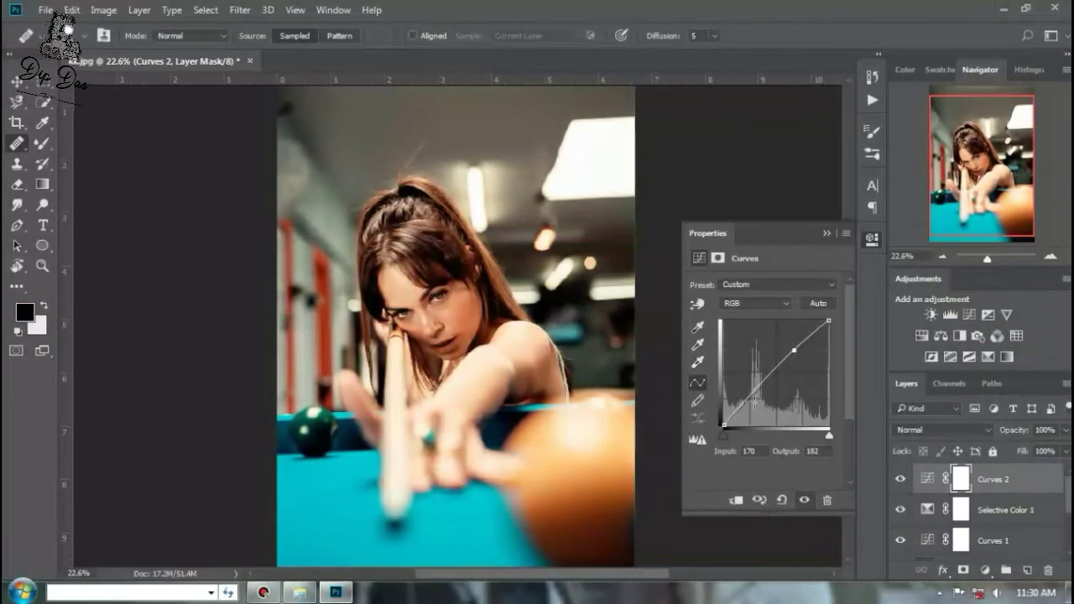
drag(754, 403, 740, 409)
scroll(468, 333, up, 7)
scroll(326, 327, down, 3)
scroll(424, 363, left, 2)
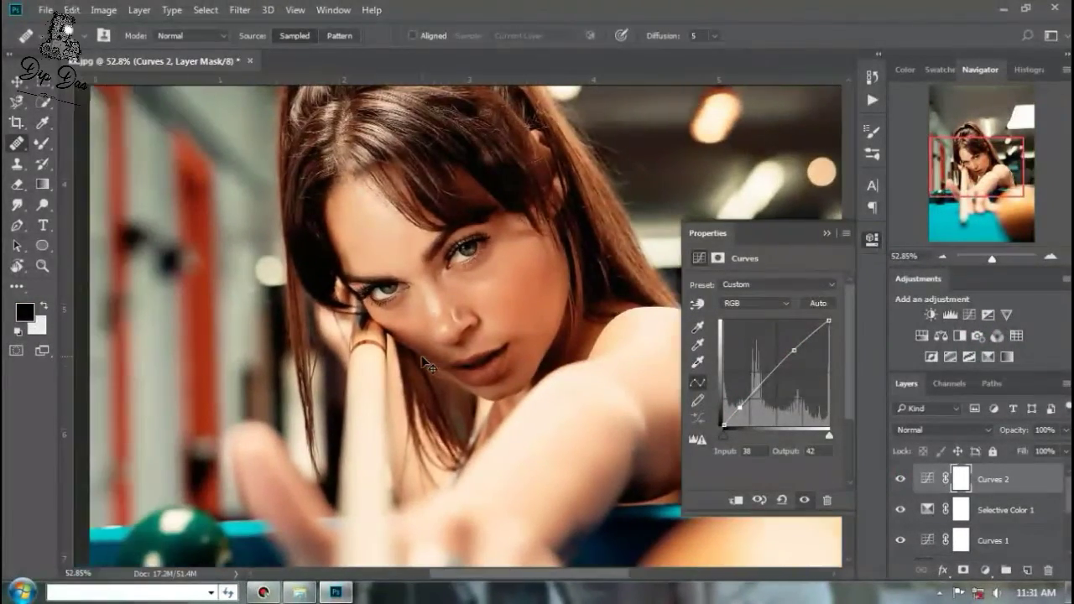
scroll(424, 362, left, 1)
drag(793, 351, 794, 349)
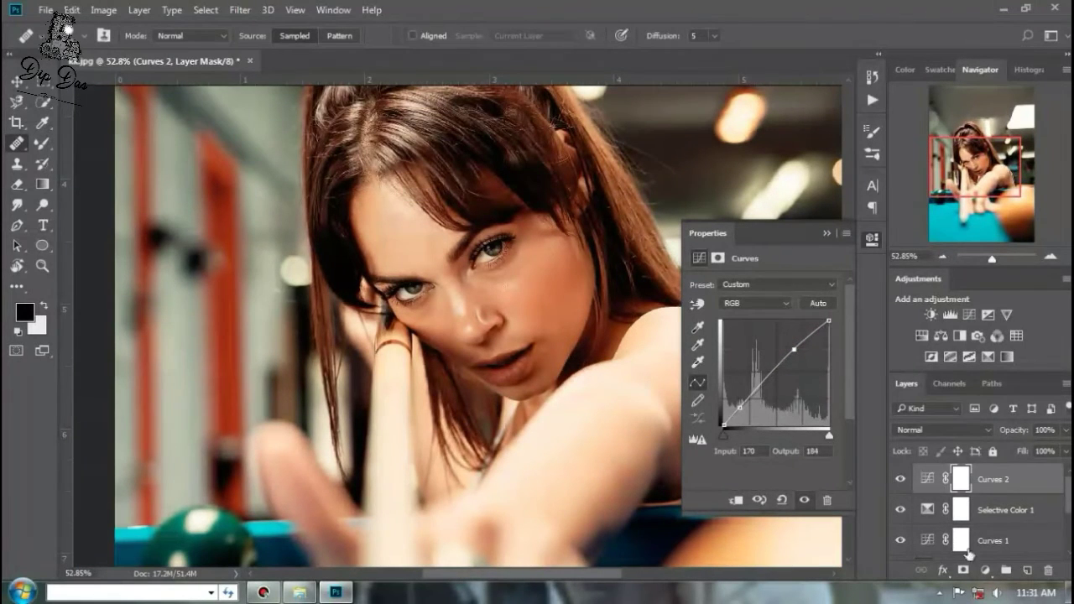
Step: Add an Exposure adjustment layer and set Gamma Correction to 1.12, keeping Exposure at 0.00
click(984, 570)
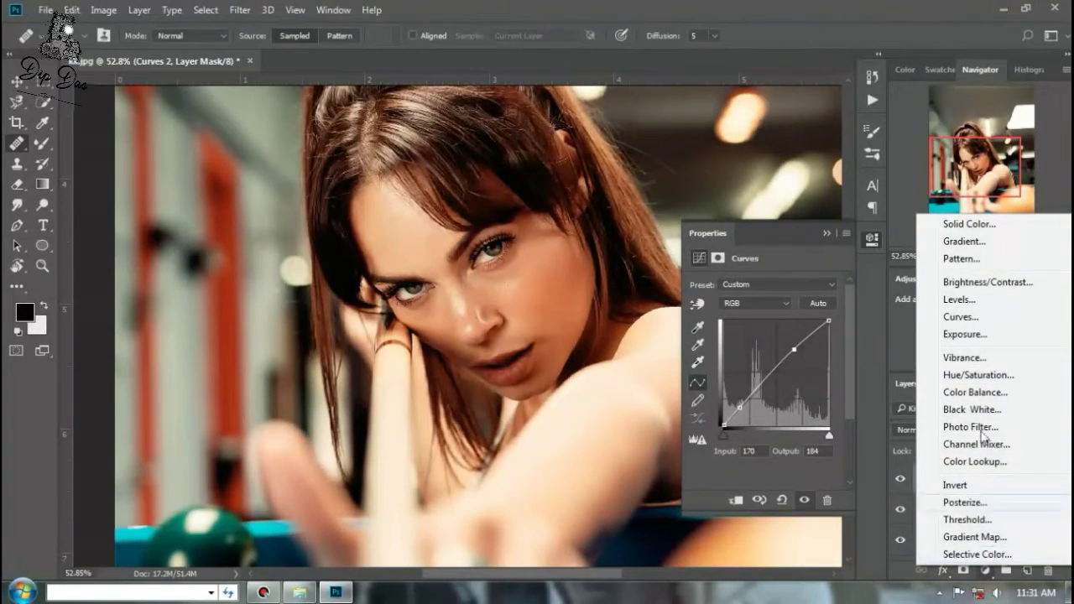
click(965, 334)
drag(764, 383, 767, 387)
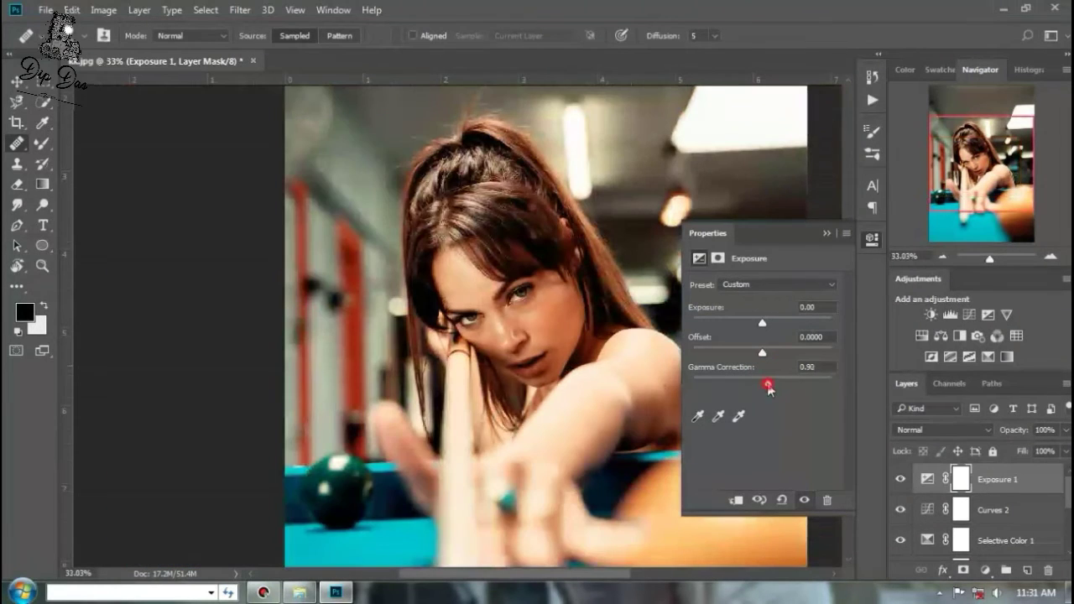
drag(767, 384, 763, 363)
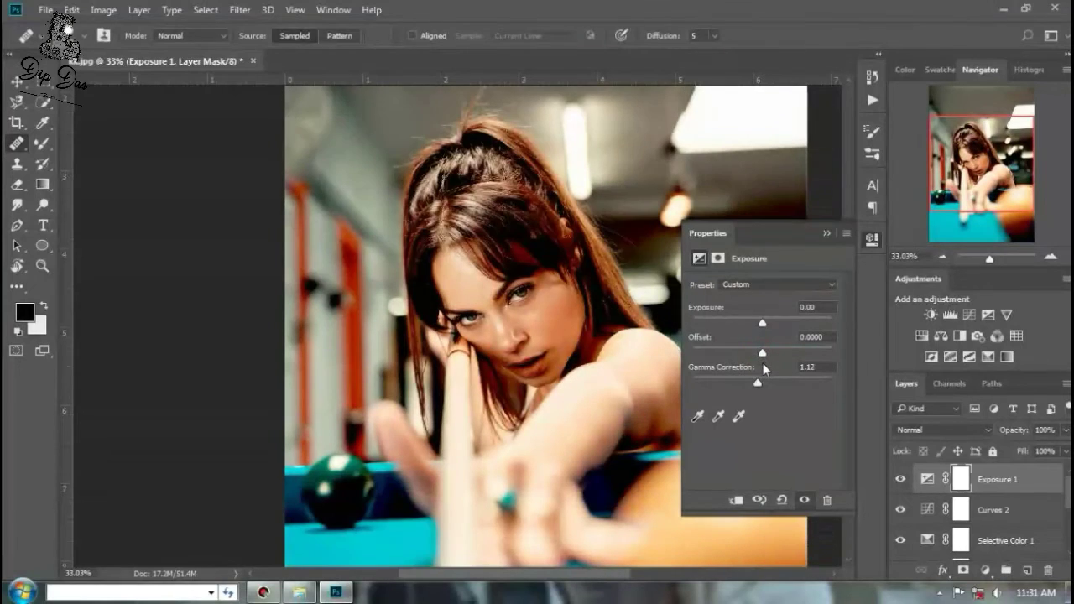
drag(762, 324, 763, 330)
scroll(456, 322, down, 5)
scroll(455, 322, up, 7)
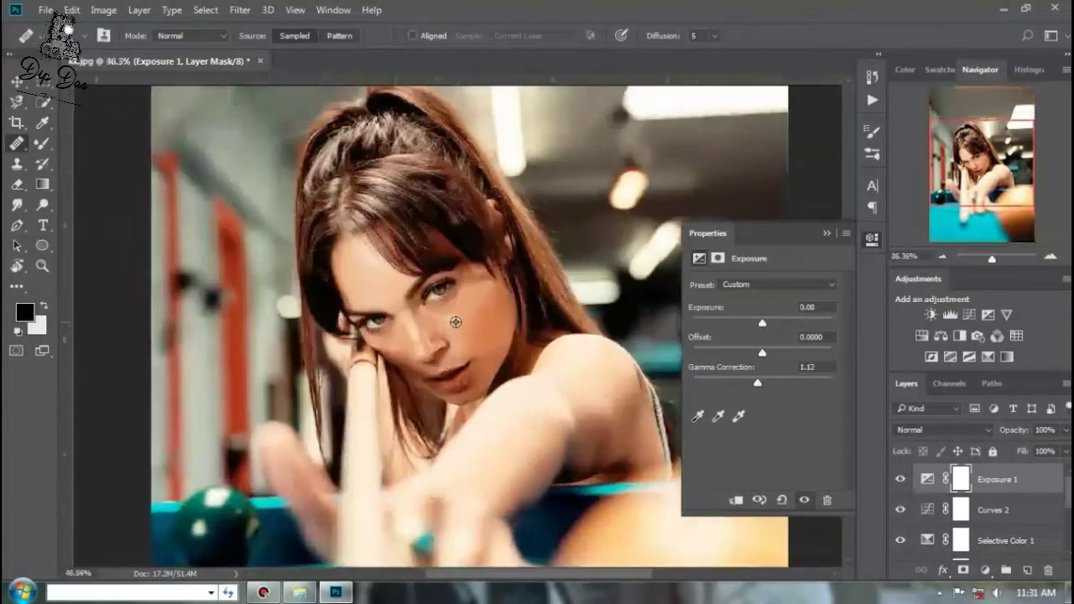
scroll(456, 320, up, 4)
scroll(456, 322, down, 4)
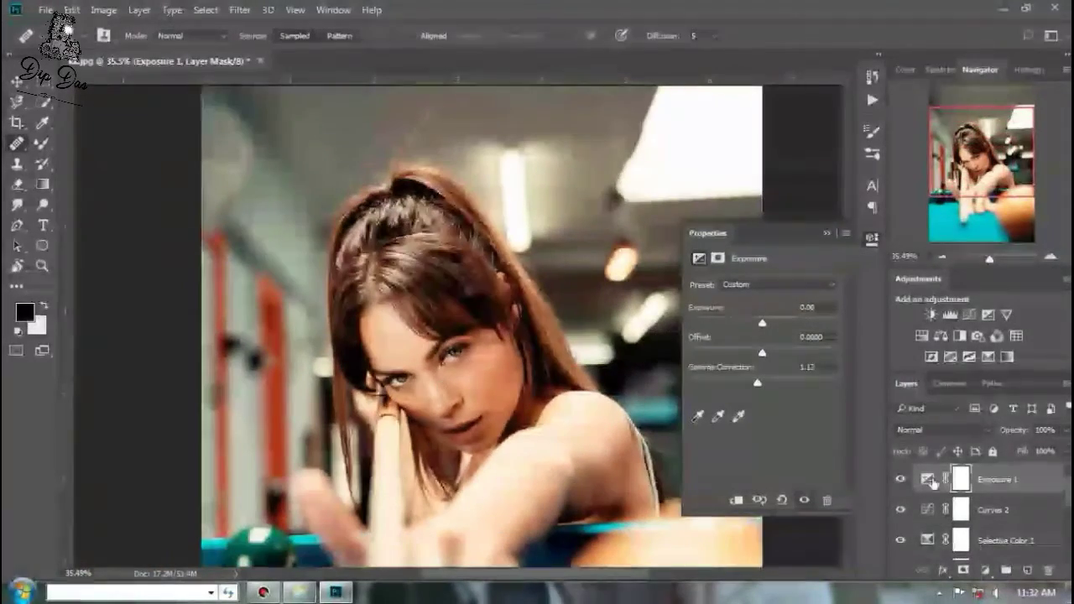
Step: Add another Curves adjustment layer, slightly raising a highlight point and placing a shadow point at input 50, output 48
click(986, 571)
click(987, 329)
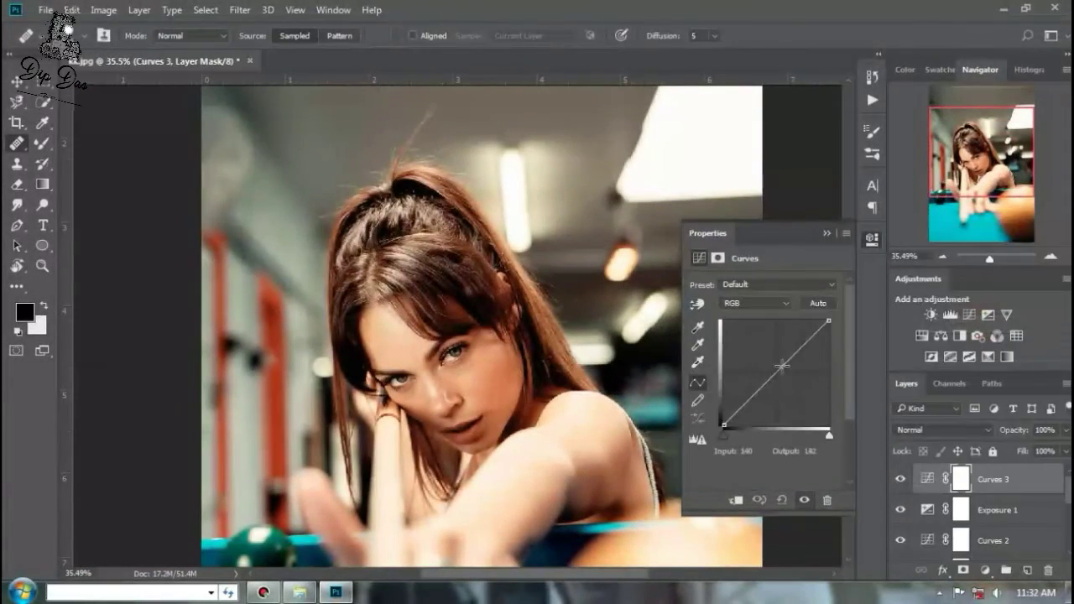
drag(781, 366, 792, 361)
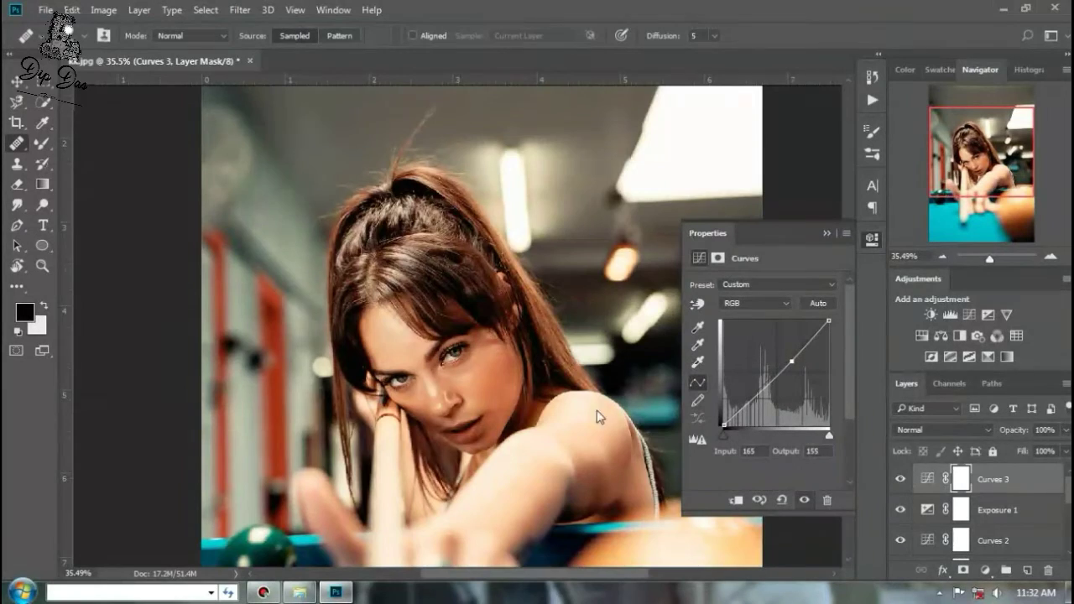
scroll(597, 418, down, 2)
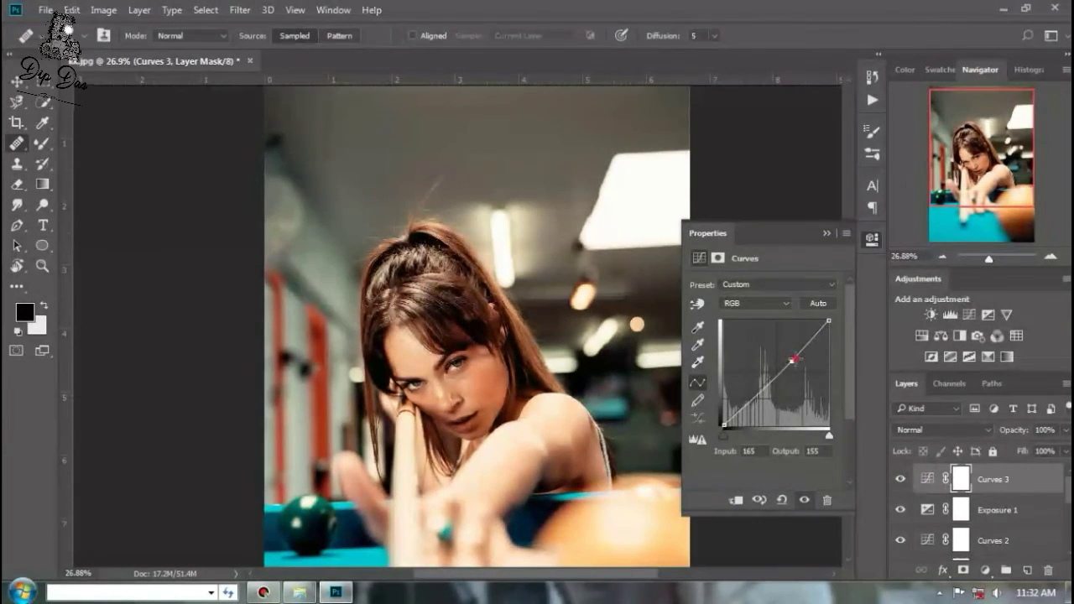
drag(793, 360, 798, 349)
drag(742, 408, 744, 405)
Step: Create a new empty layer on top and set up the Brush tool with a coral-red foreground color for the lips
scroll(464, 420, up, 3)
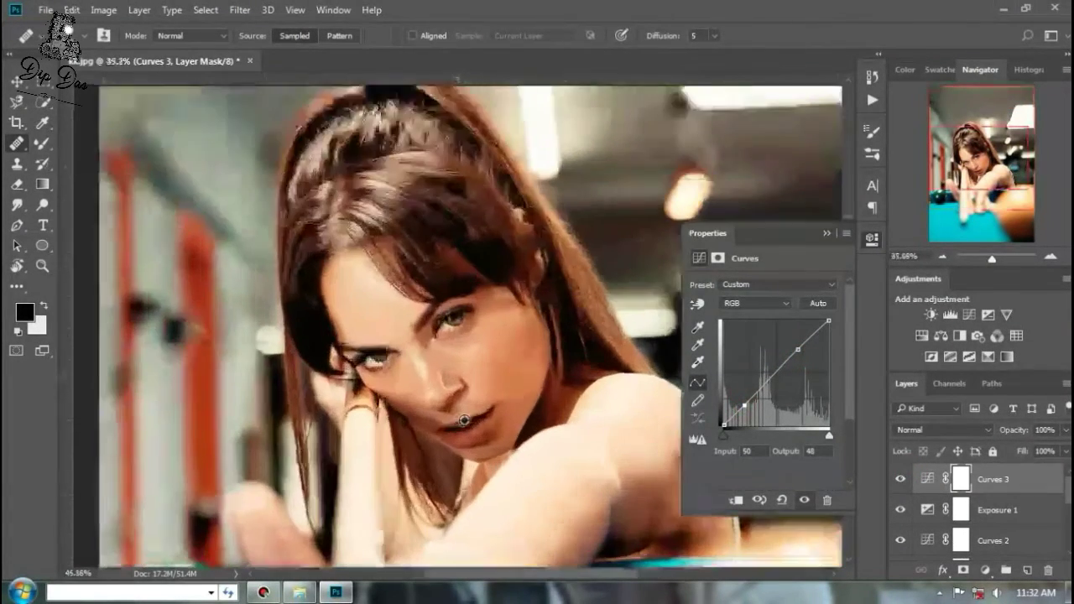
scroll(464, 419, up, 5)
key(ctrl+shift+alt+n)
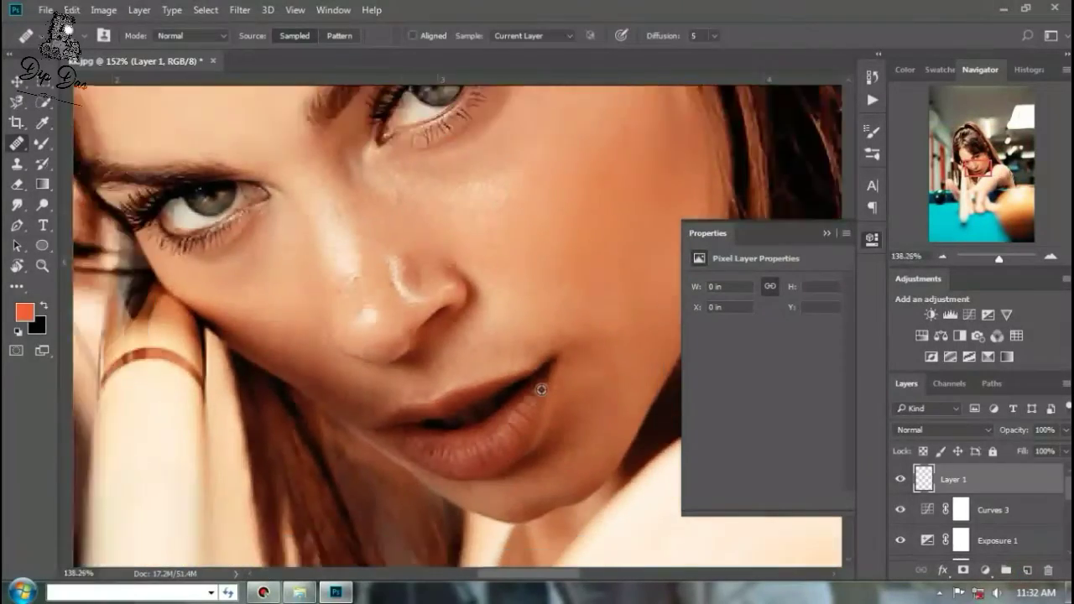
scroll(542, 389, down, 4)
scroll(541, 411, up, 2)
scroll(542, 432, up, 2)
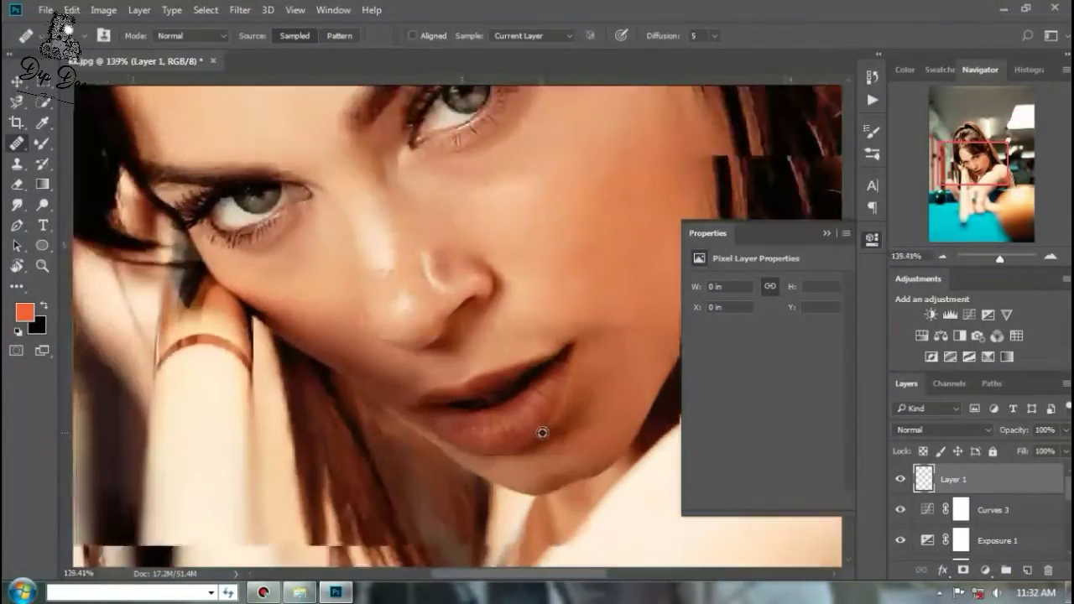
scroll(542, 432, up, 2)
click(42, 143)
click(100, 143)
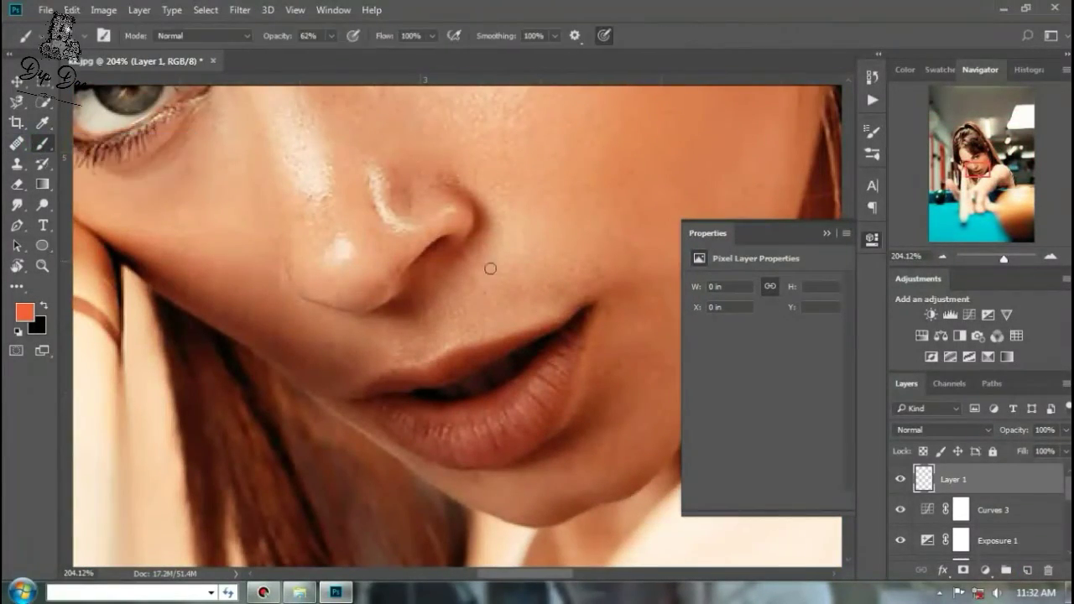
alt+click(507, 412)
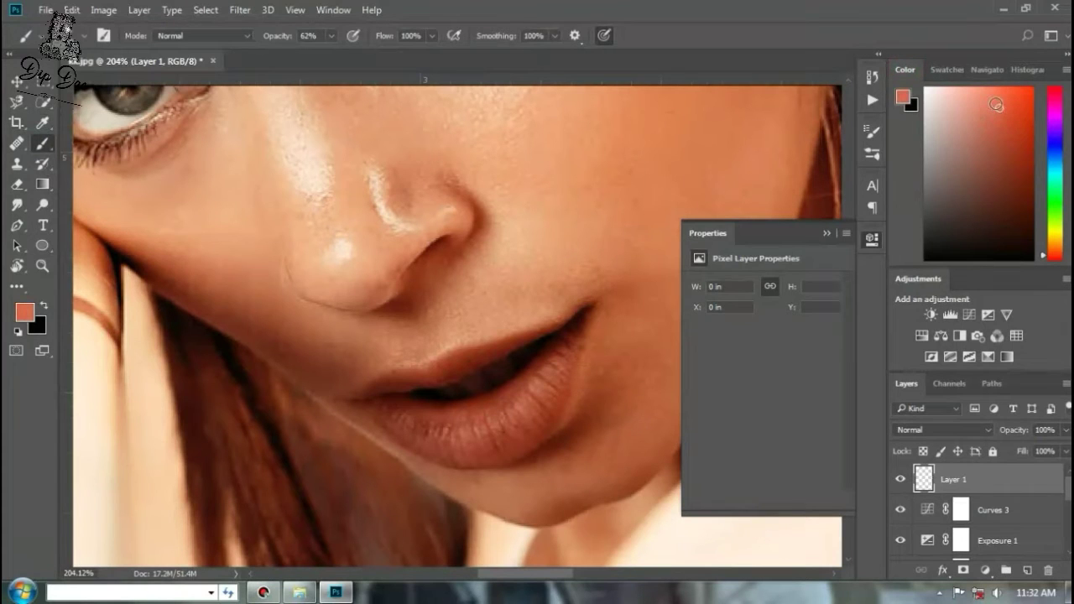
Step: Paint the lower lip coral red with a Soft Round brush at 37 px and 0% hardness
scroll(519, 362, up, 2)
right_click(561, 372)
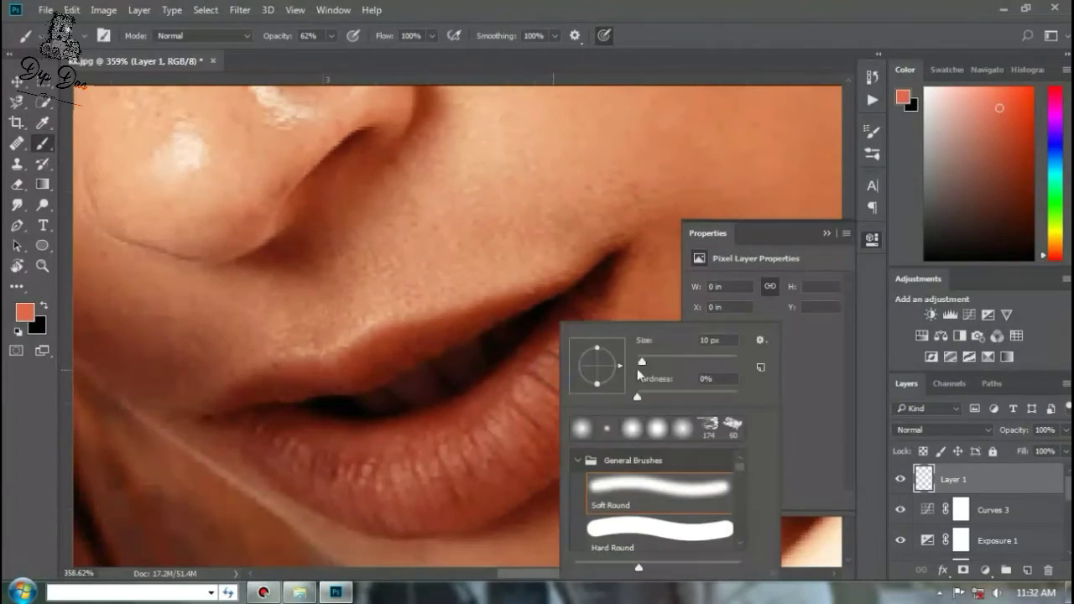
mouse_move(503, 419)
mouse_down()
mouse_move(384, 484)
mouse_move(292, 451)
mouse_move(389, 484)
mouse_move(466, 476)
mouse_move(510, 436)
mouse_move(555, 363)
mouse_up()
Step: Reduce the brush size and paint the edge of the upper lip, the mouth corners and the rest of the lower lip
right_click(507, 362)
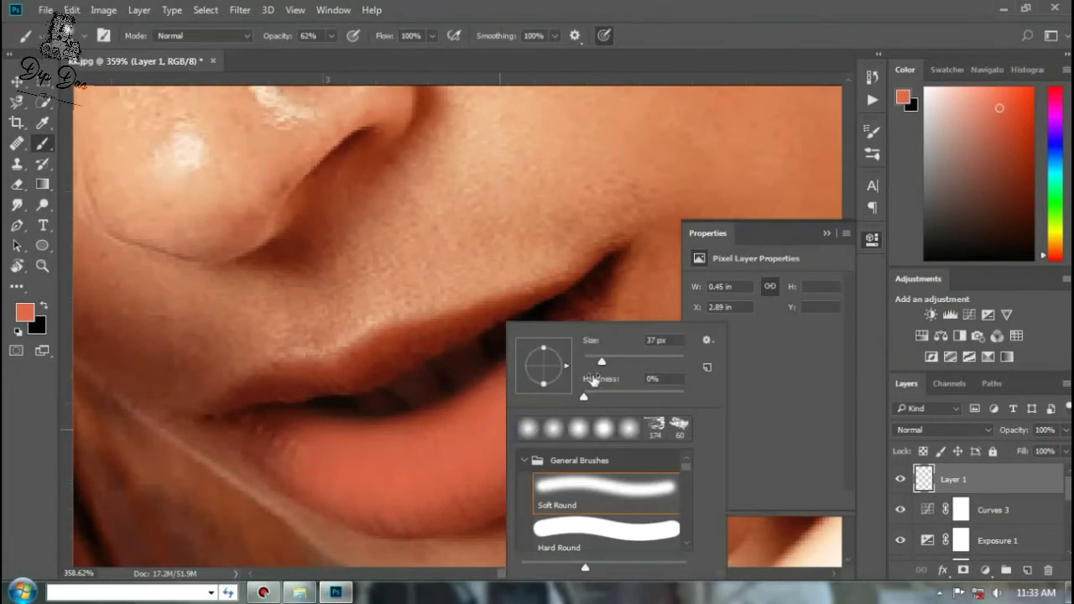
click(597, 361)
click(592, 361)
key(bracketleft)
key(bracketleft)
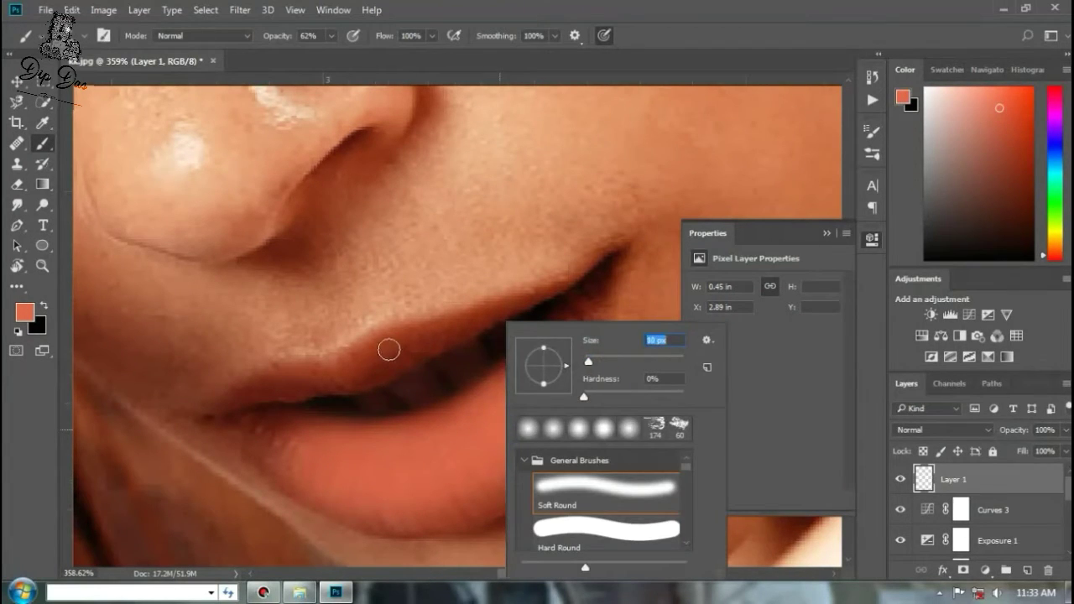
mouse_move(389, 350)
mouse_down()
mouse_move(546, 295)
mouse_move(608, 259)
mouse_move(586, 309)
mouse_move(548, 342)
mouse_move(617, 260)
mouse_move(581, 323)
mouse_move(353, 363)
mouse_move(556, 366)
mouse_move(606, 279)
mouse_move(589, 316)
mouse_up()
right_click(258, 482)
click(609, 275)
mouse_move(564, 414)
mouse_down()
mouse_move(500, 488)
mouse_move(271, 440)
mouse_move(306, 457)
mouse_move(286, 470)
mouse_move(413, 512)
mouse_up()
Step: Reduce the brush below 21 px and fill in the unpainted parts of the upper lip and the lower lip's edge
right_click(464, 471)
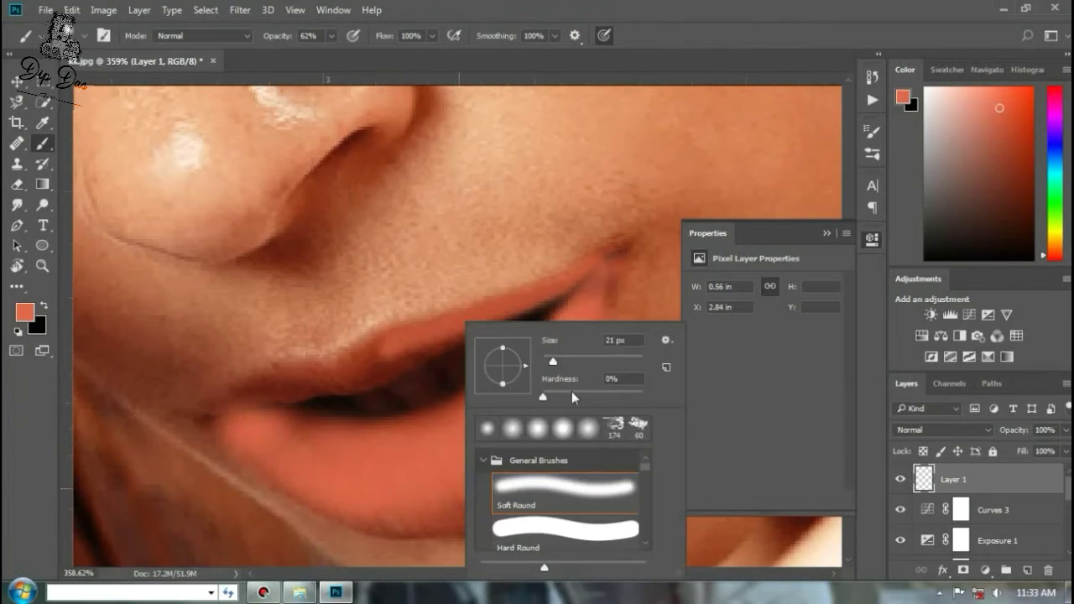
drag(553, 361, 549, 361)
mouse_move(371, 362)
mouse_down()
mouse_move(222, 409)
mouse_move(360, 375)
mouse_move(390, 358)
mouse_move(375, 354)
mouse_move(412, 352)
mouse_move(473, 322)
mouse_move(374, 372)
mouse_up()
mouse_move(543, 375)
mouse_down()
mouse_move(518, 414)
mouse_move(521, 437)
mouse_up()
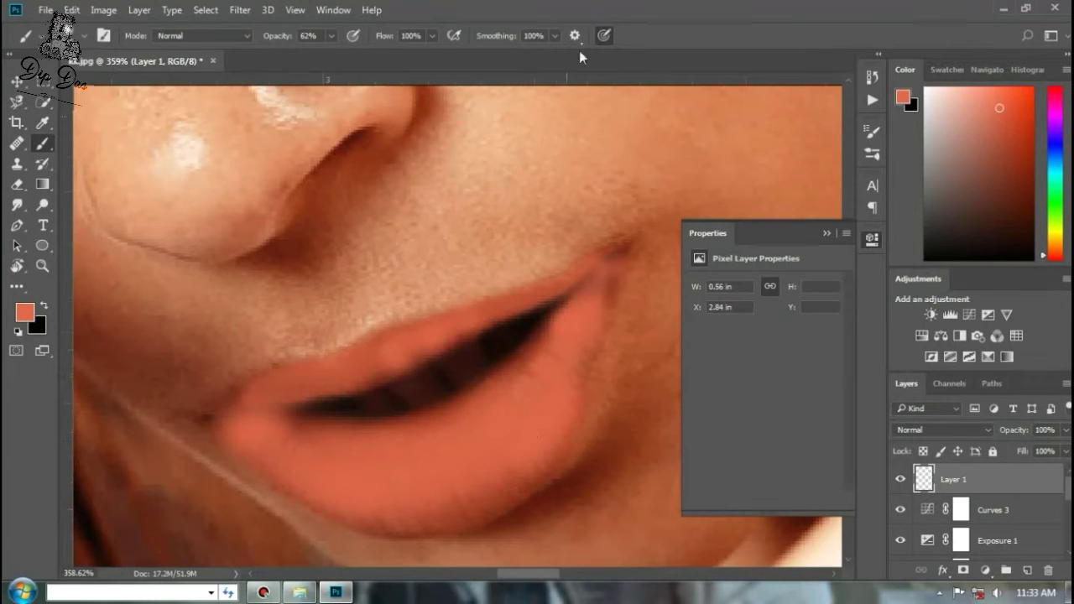
Step: Set the painted lip layer's blend mode to Soft Light
click(918, 431)
click(902, 276)
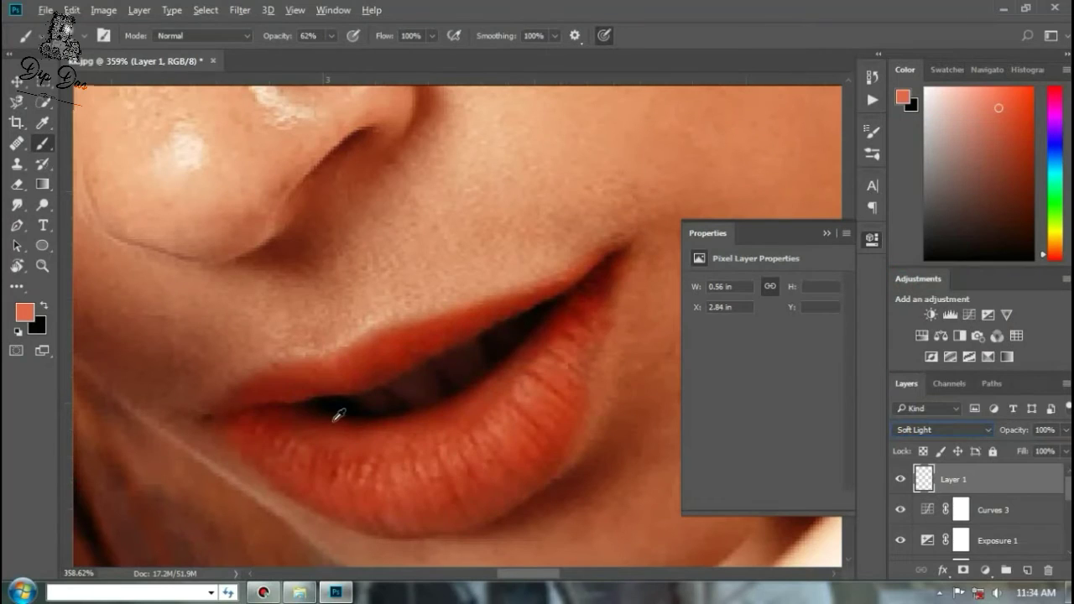
scroll(388, 428, down, 6)
Step: Try other blend modes such as Exclusion on the lip layer and return it to Soft Light
click(940, 430)
click(923, 281)
key(Down)
key(Down)
key(Down)
key(Down)
key(Down)
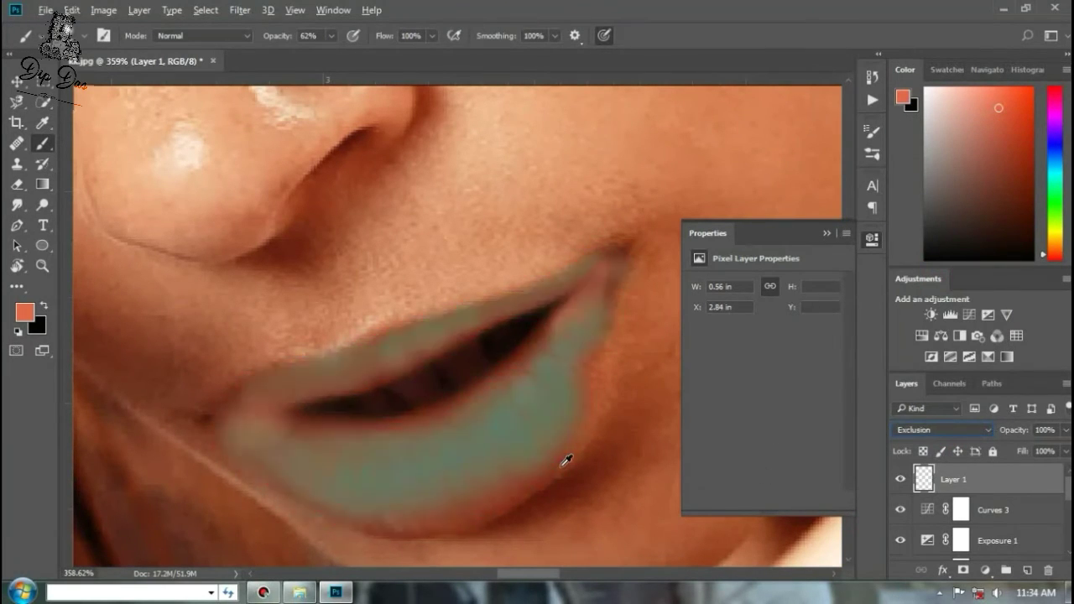
key(Up)
key(Up)
key(Up)
key(Up)
key(Up)
key(Up)
key(Up)
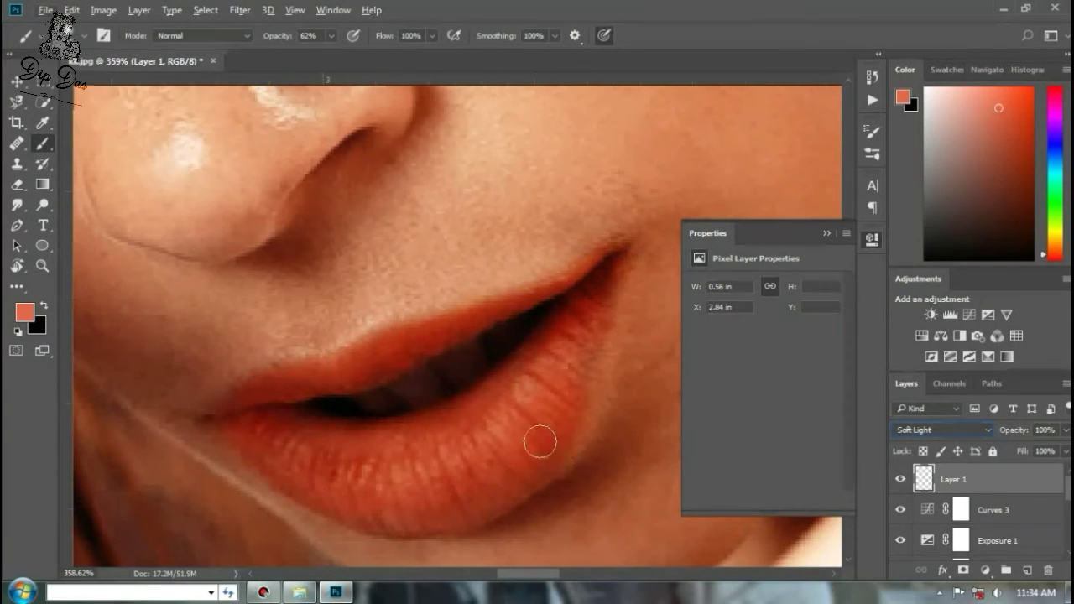
Step: Lower the lip color layer's opacity to 47%
scroll(541, 436, down, 4)
scroll(546, 434, down, 5)
click(1066, 429)
drag(1066, 450, 1024, 454)
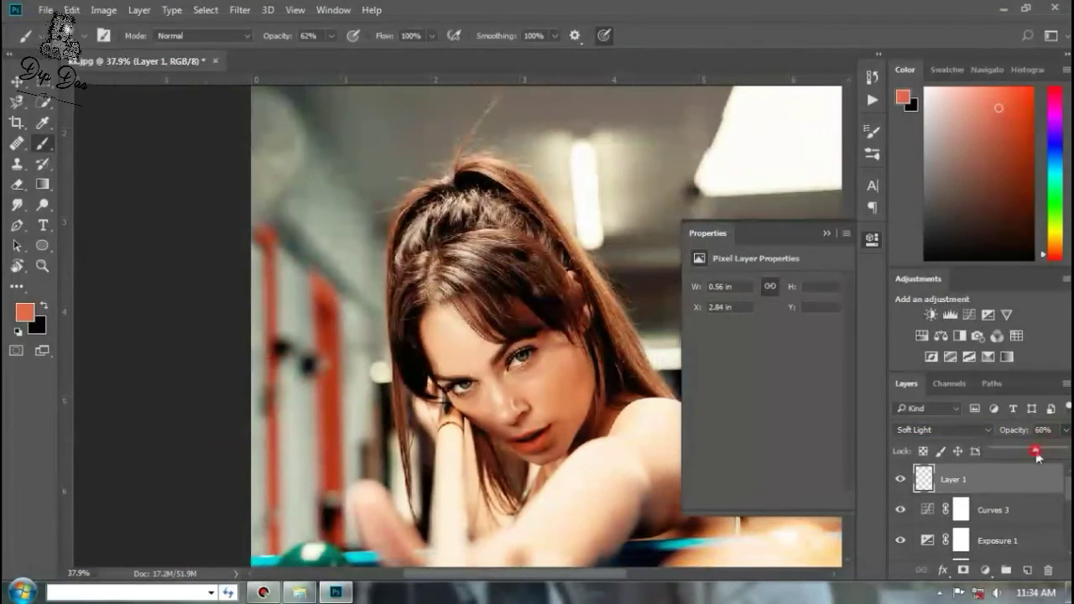
scroll(440, 458, down, 2)
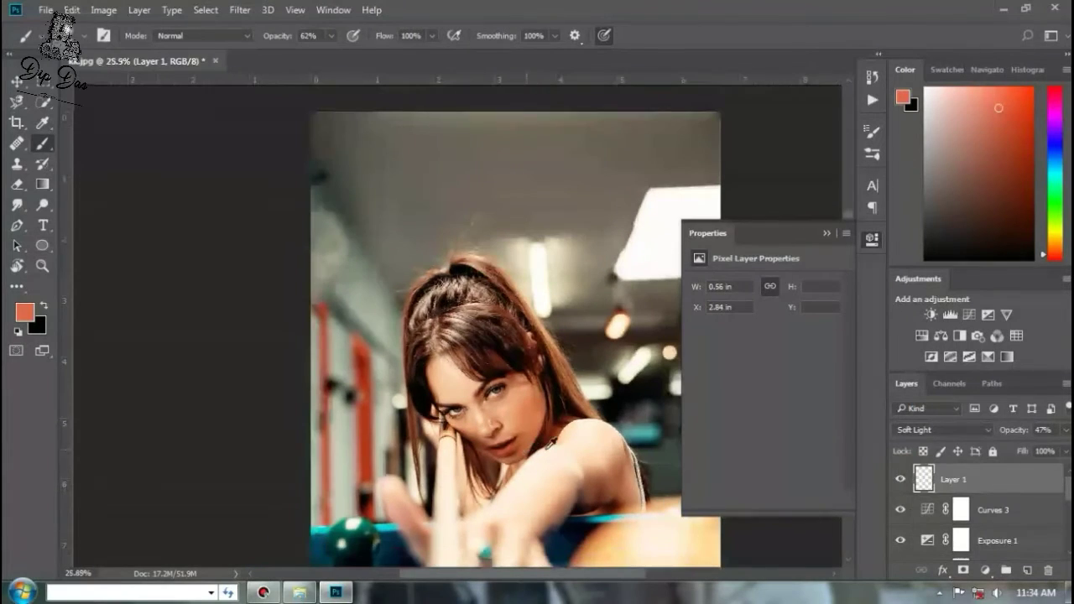
Step: Compare the portrait with the Exposure layer hidden and shown, and inspect the settings of Curves 3 and Exposure 1
click(900, 541)
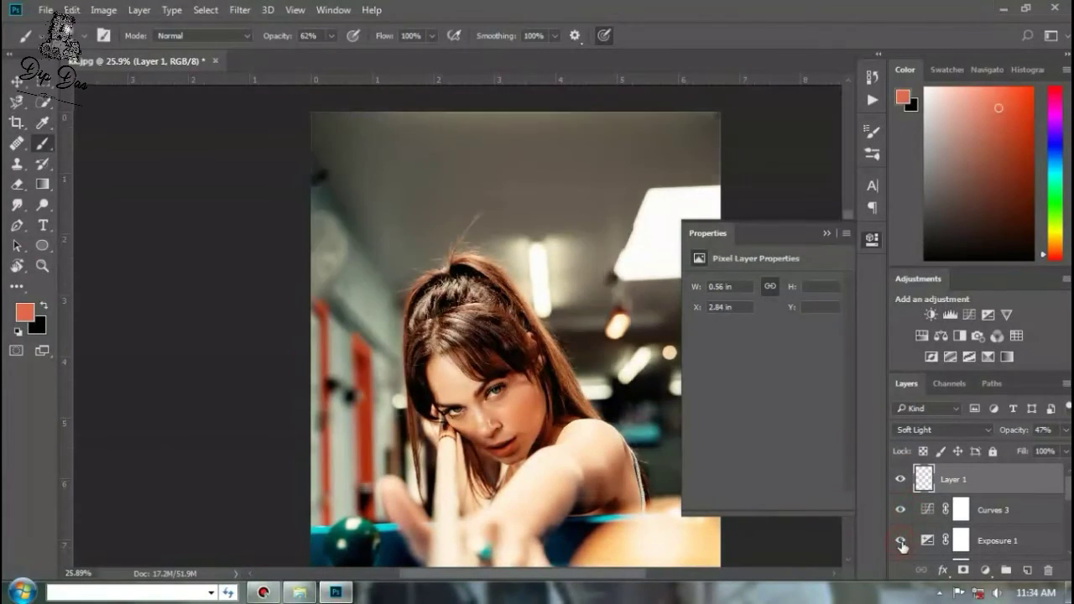
click(901, 541)
scroll(434, 343, down, 2)
scroll(435, 342, up, 3)
click(927, 510)
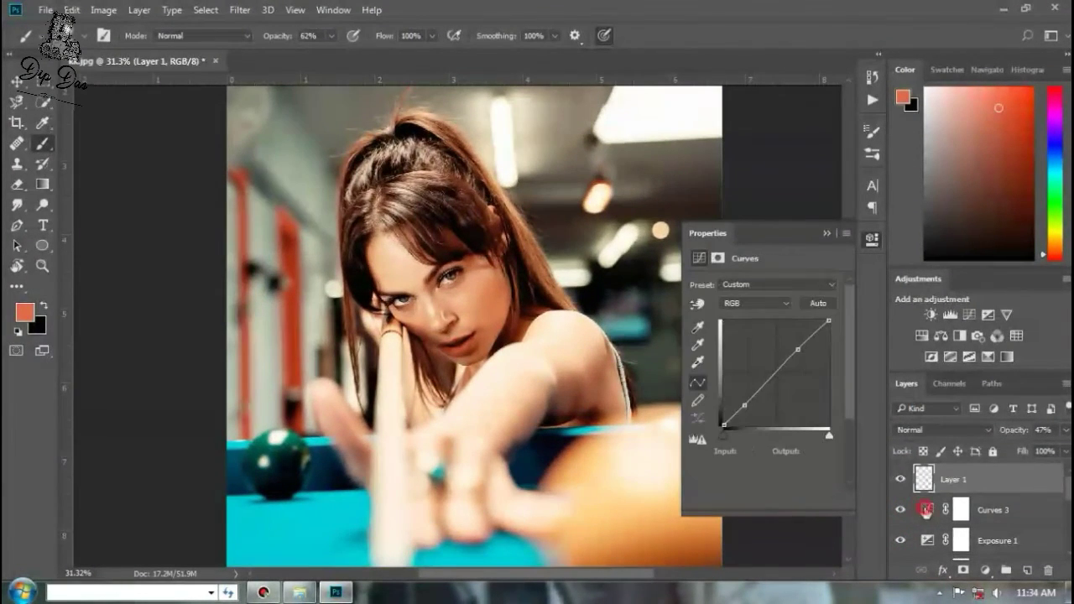
click(927, 539)
Step: Reopen the Selective Color adjustment, set Cyans to Cyan +26, Yellow -10 and Black +20, and switch to the Reds
scroll(928, 537, down, 1)
click(925, 511)
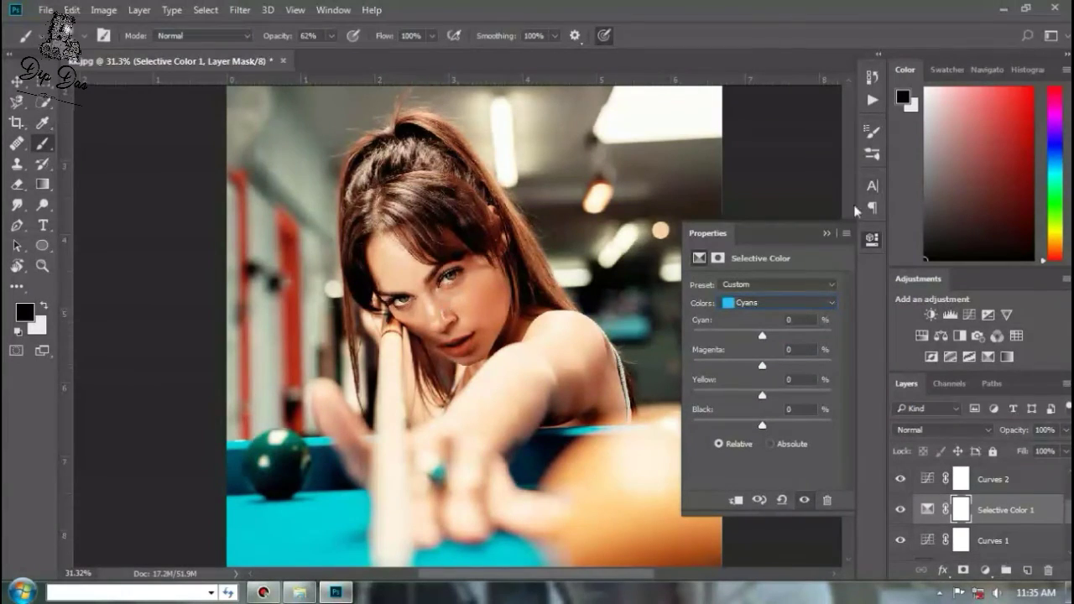
scroll(461, 321, up, 5)
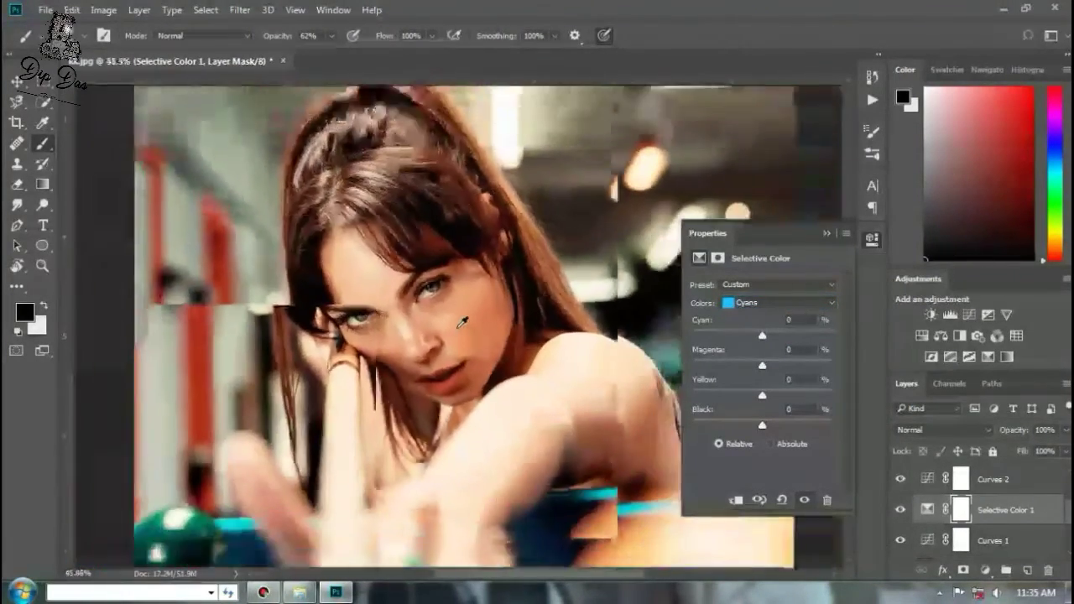
scroll(462, 321, down, 5)
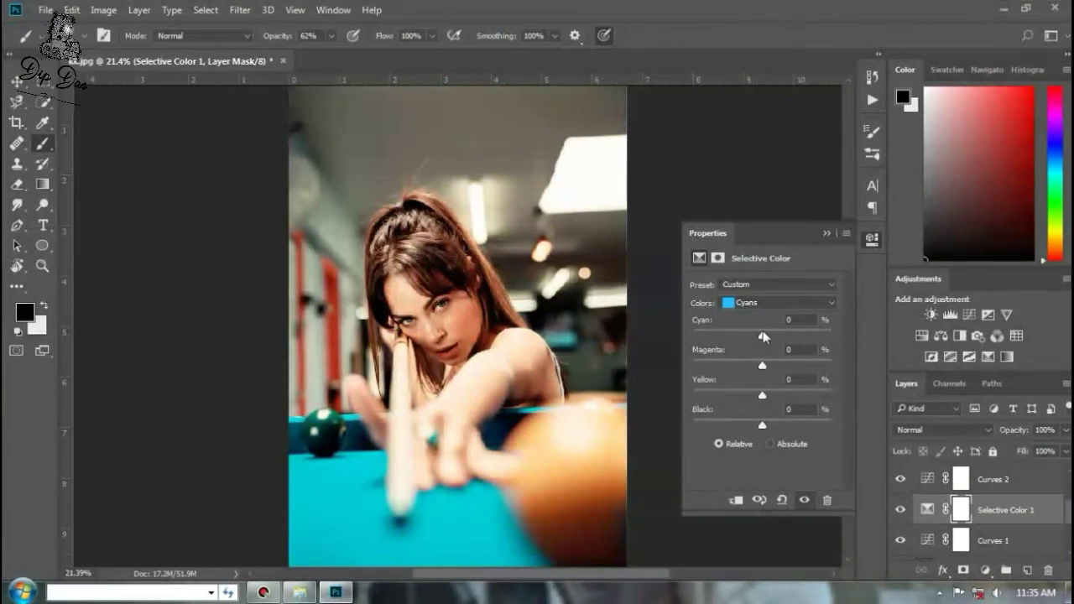
drag(812, 430, 777, 426)
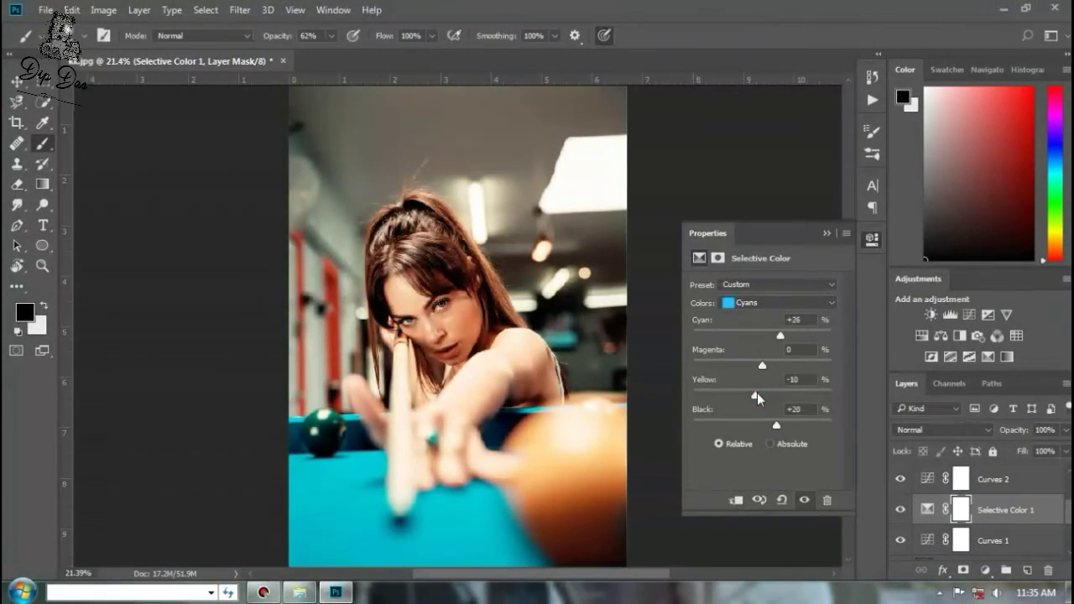
click(776, 302)
click(743, 309)
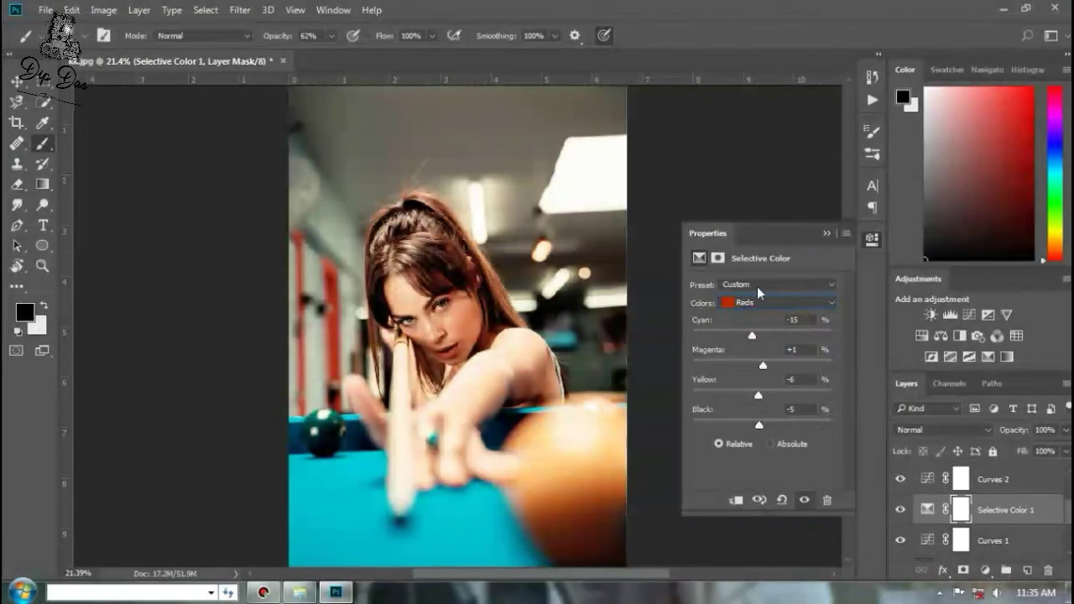
Step: Compare the image with Curves 2 hidden and shown, and reduce that layer's opacity to 52%
click(903, 480)
click(902, 480)
click(1039, 485)
click(1065, 430)
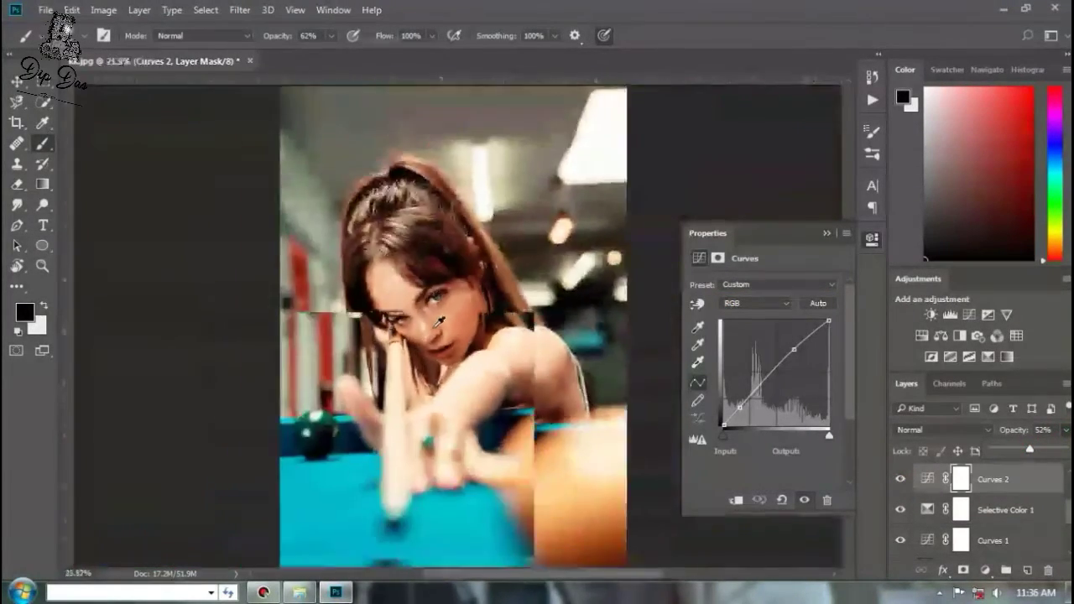
Step: Stamp all visible layers into a new merged layer at the top of the stack and duplicate it twice
click(1000, 485)
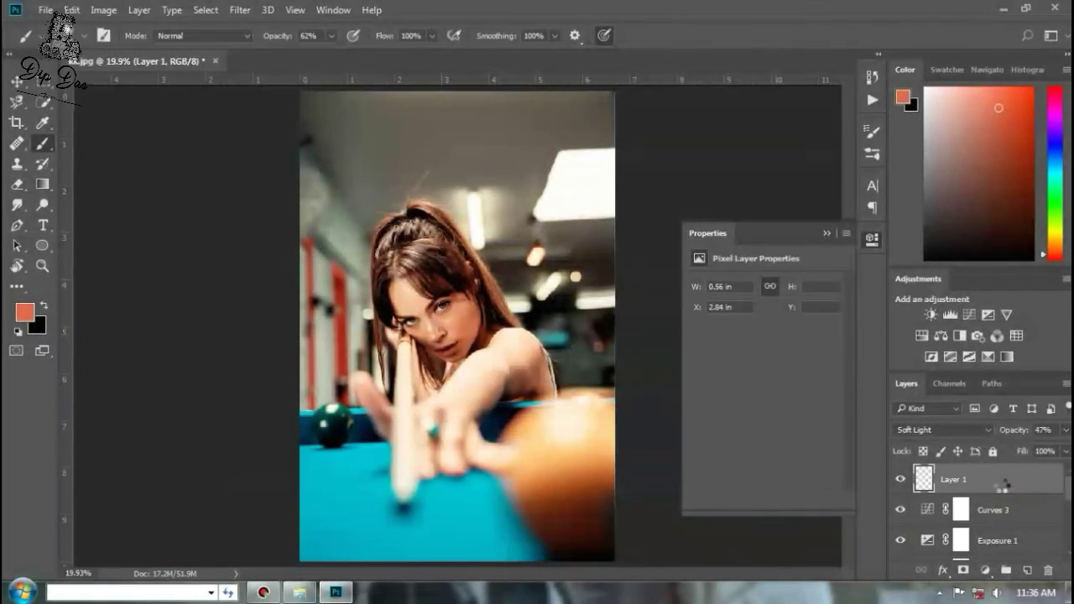
key(ctrl+shift+alt+e)
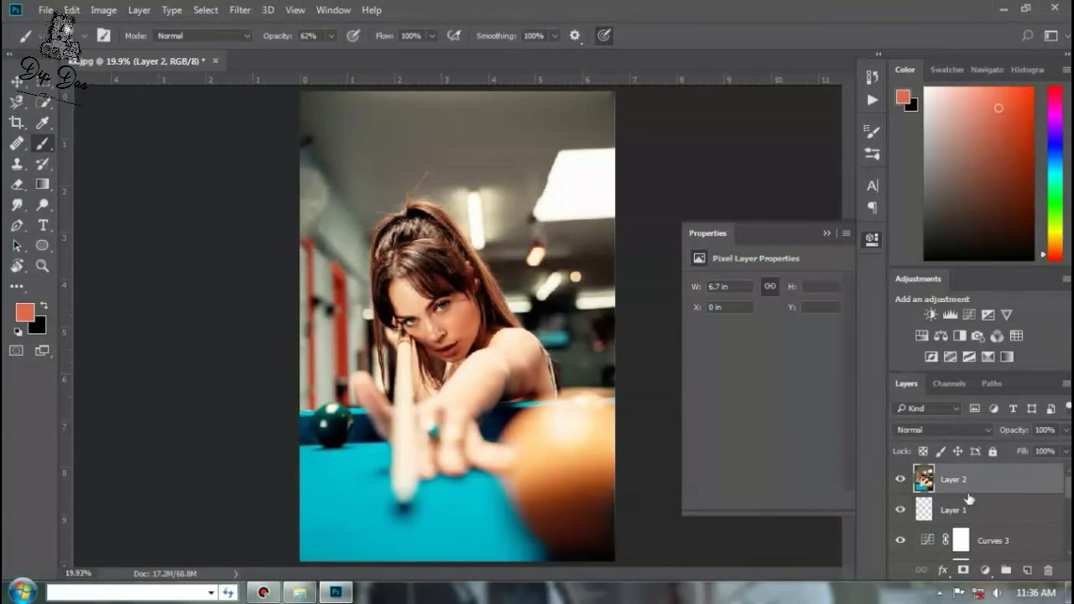
drag(1033, 479, 1028, 570)
drag(1024, 471, 1028, 570)
click(993, 504)
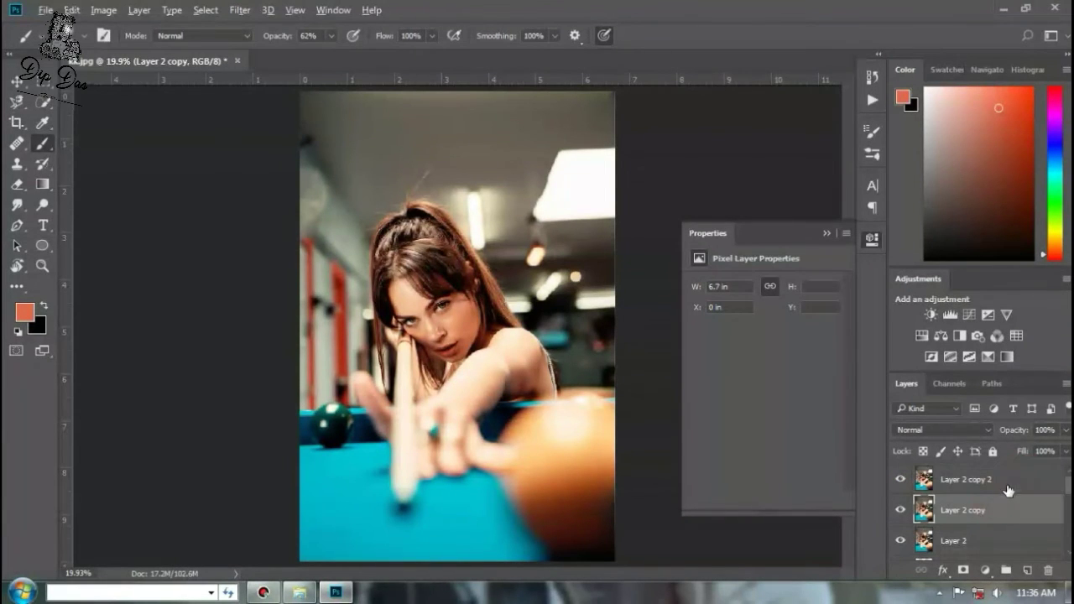
Step: Group the two duplicates of the merged layer, hide the upper one and select the lower one
ctrl+click(1007, 486)
click(1007, 570)
click(918, 472)
click(957, 526)
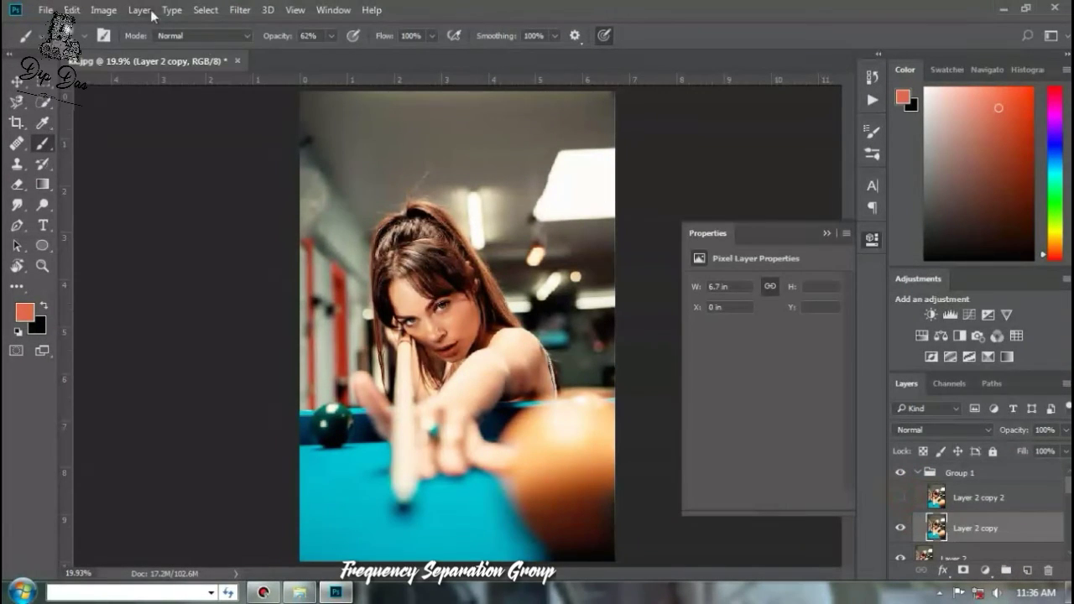
Step: Apply a Gaussian Blur with a 3.2 pixel radius to Layer 2 copy
scroll(475, 300, up, 5)
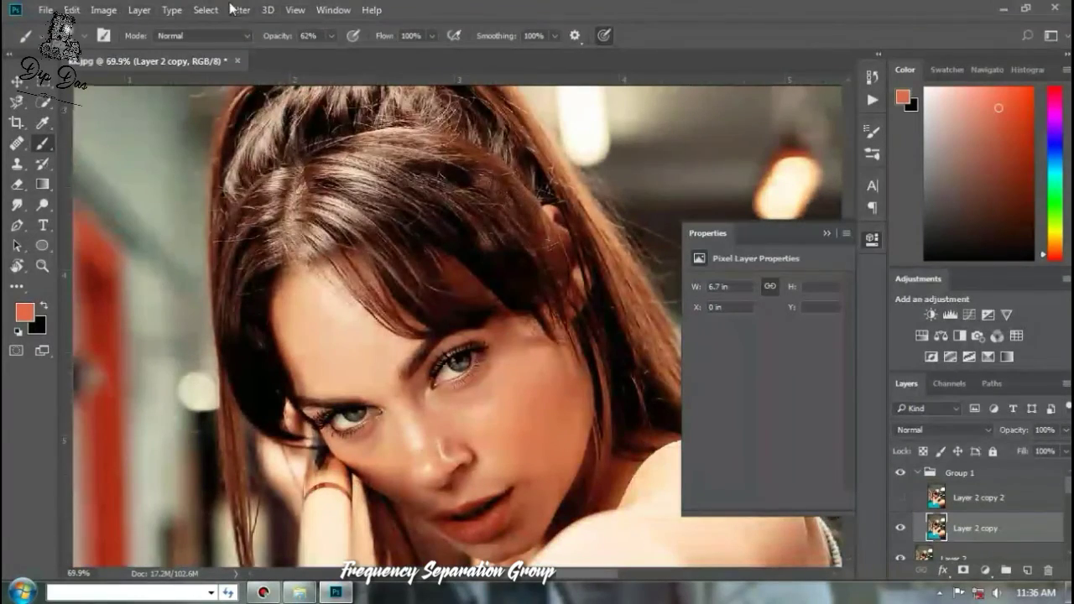
click(235, 9)
mouse_move(240, 177)
click(491, 240)
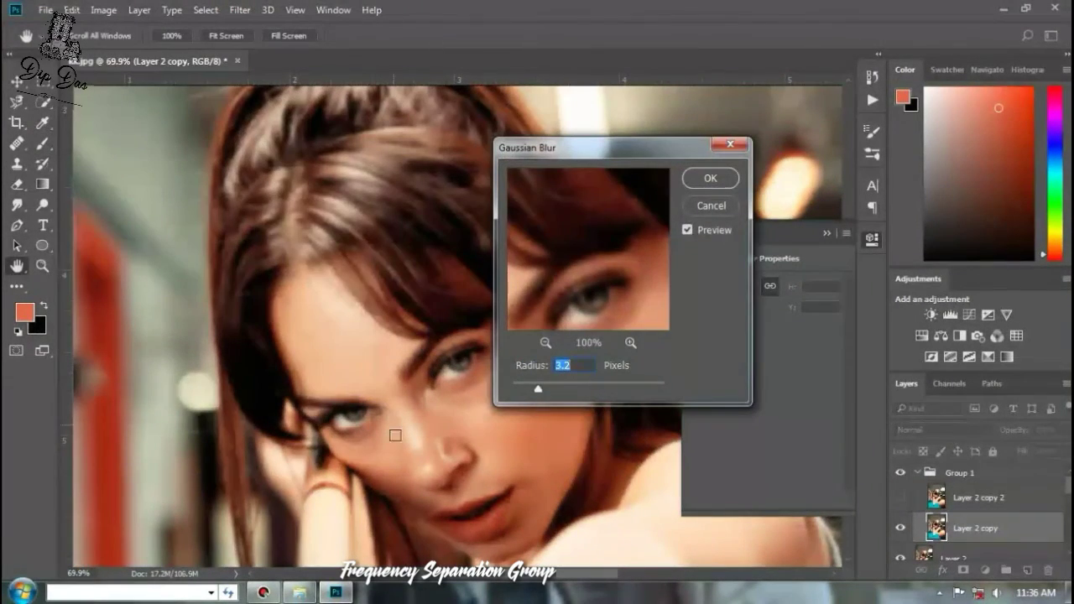
click(717, 183)
scroll(439, 409, down, 1)
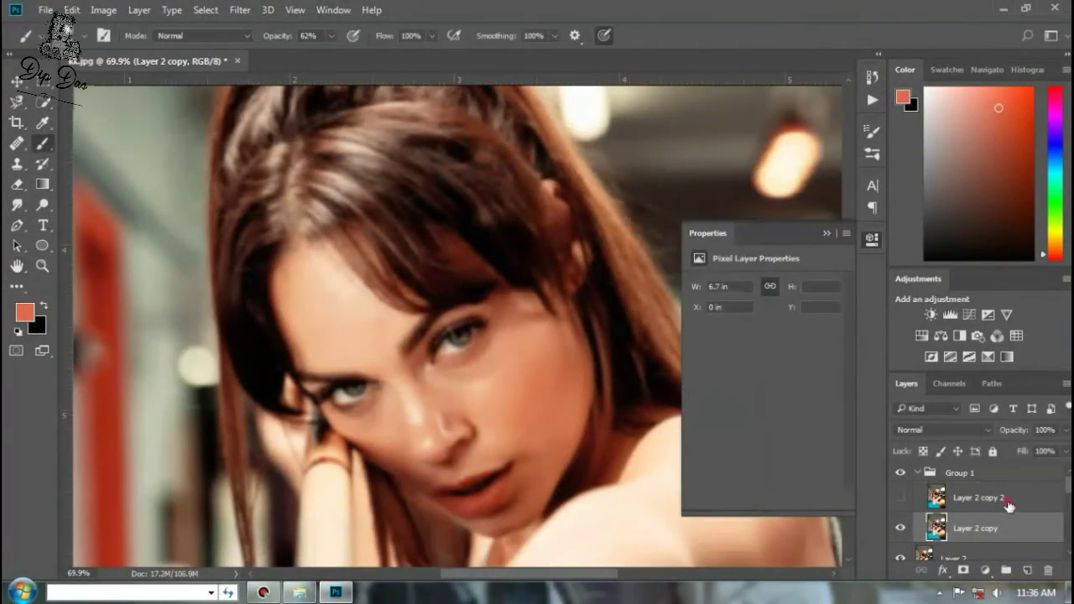
Step: Show Layer 2 copy 2, apply the Layer 2 copy image to it with Subtract, scale 2, offset 128, and change its layer blend mode
click(1009, 507)
click(900, 497)
click(45, 10)
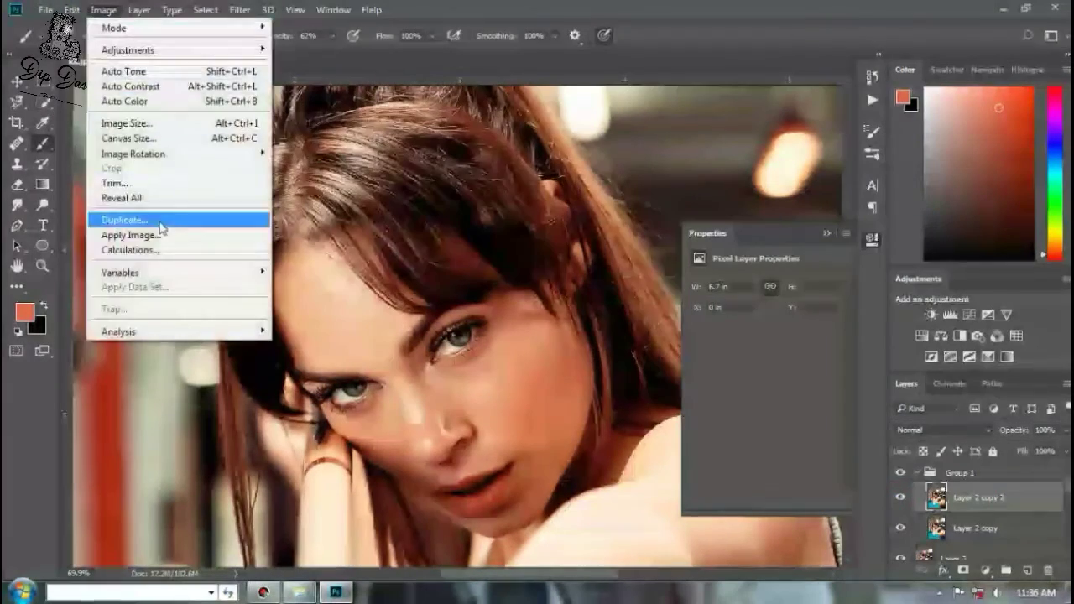
click(126, 230)
click(687, 313)
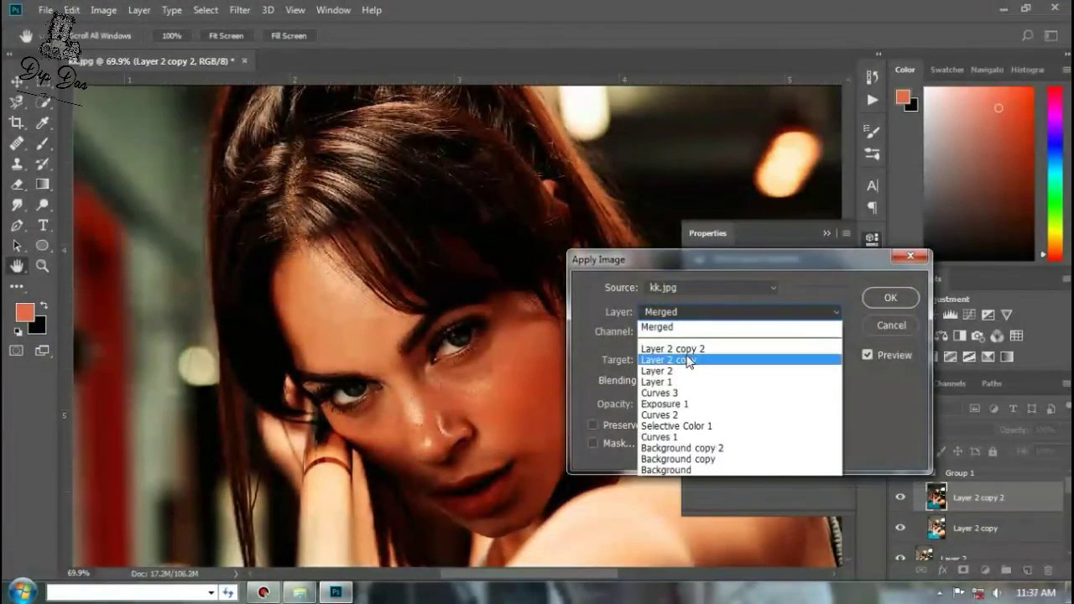
click(688, 361)
click(683, 381)
click(678, 319)
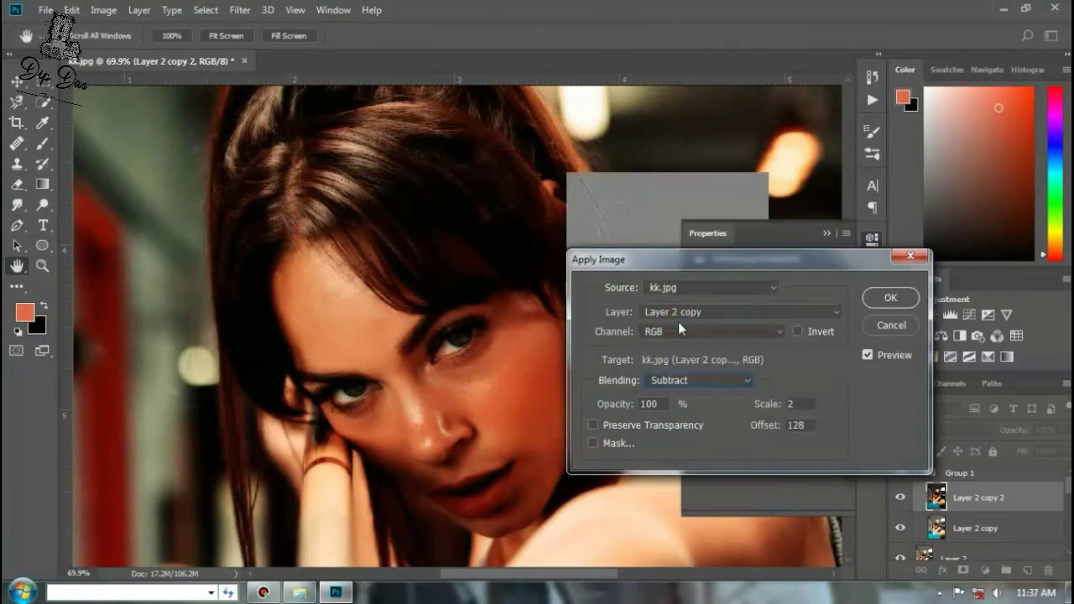
click(892, 298)
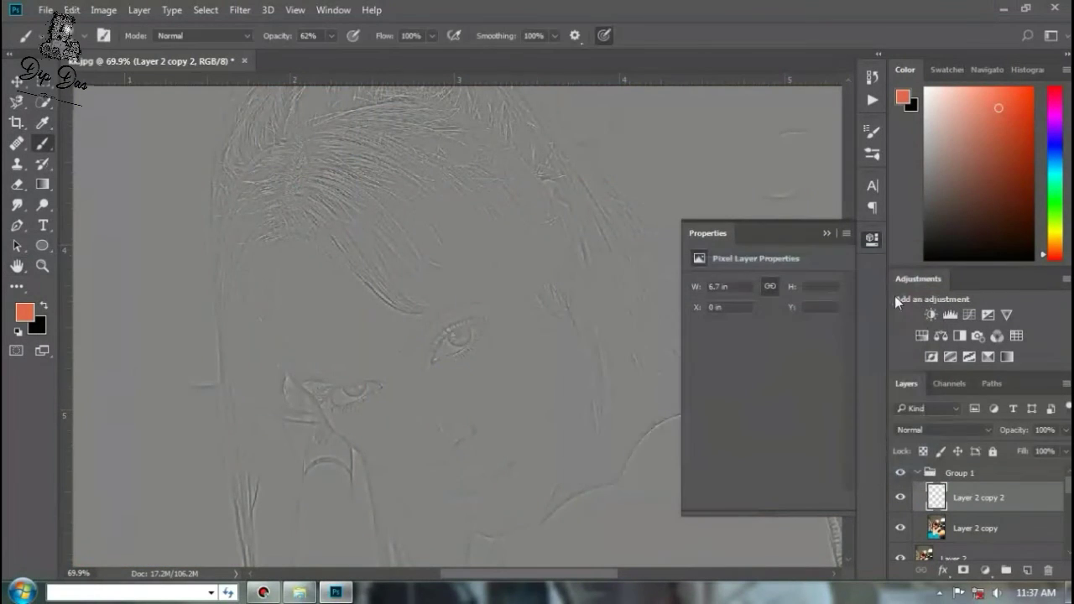
click(989, 431)
click(947, 305)
Step: Select the blurred Layer 2 copy and switch to the Mixer Brush with its Custom blending settings
click(975, 528)
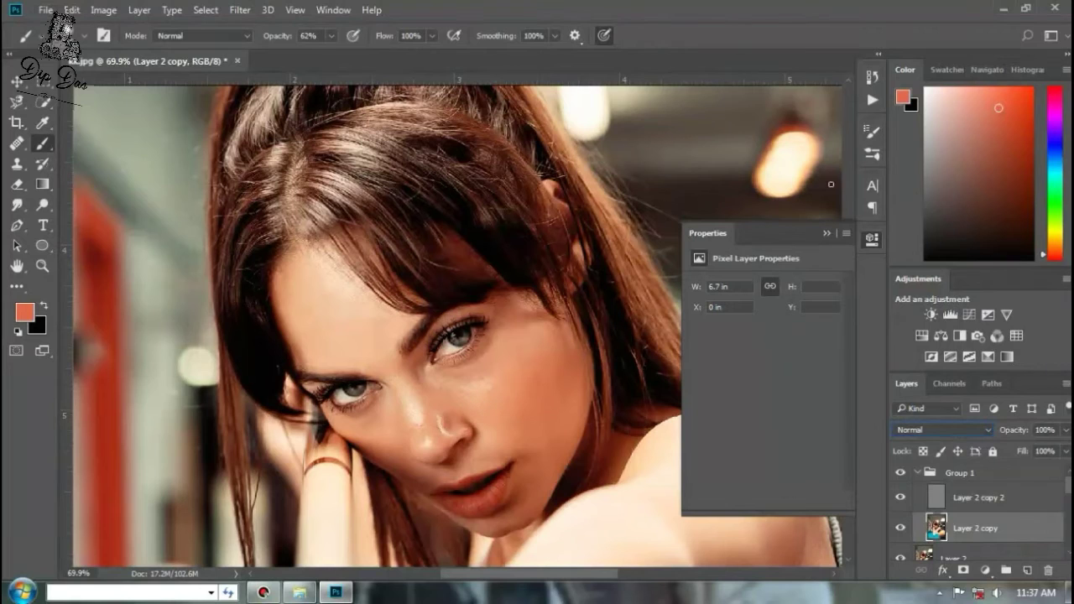
right_click(44, 144)
click(101, 191)
click(285, 37)
click(291, 38)
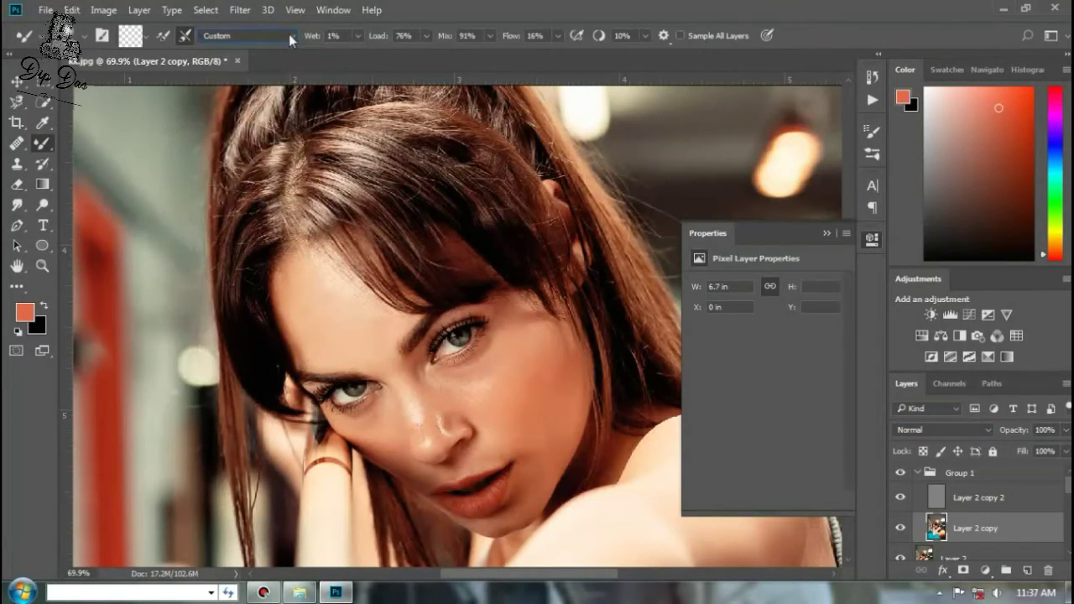
click(163, 36)
Step: Adjust the Mixer Brush size and smooth the skin across the woman's forehead on the blurred layer
alt+scroll(327, 333, up, 3)
right_click(323, 302)
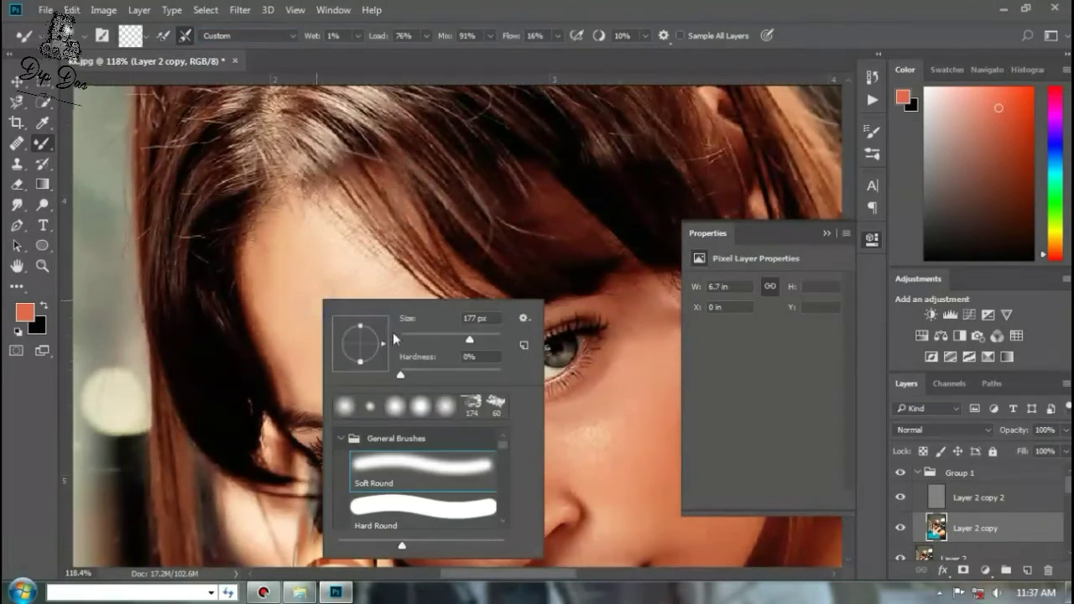
key(Return)
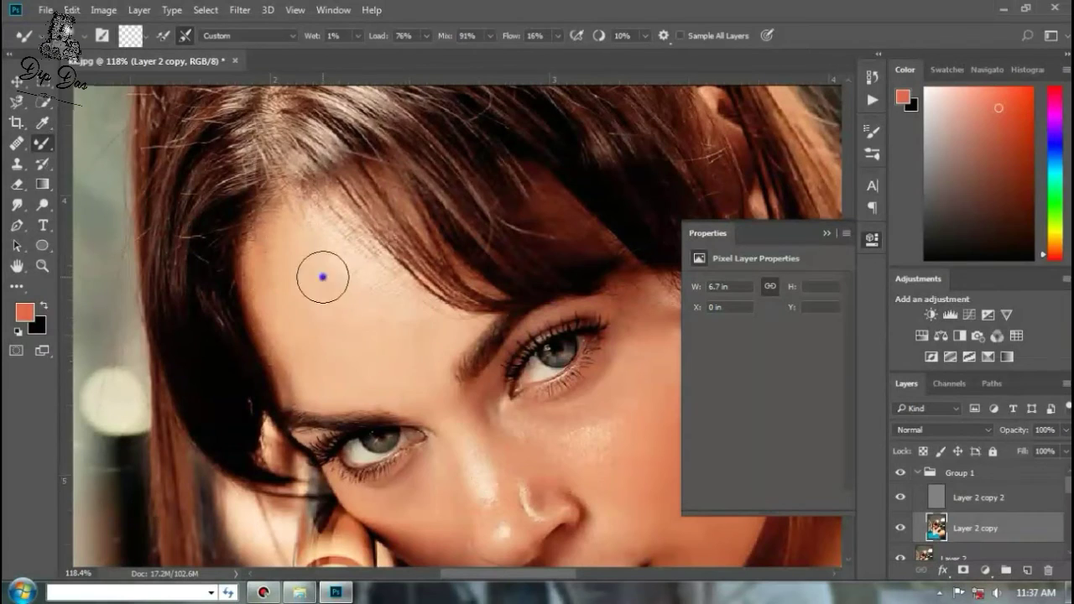
drag(295, 254, 293, 359)
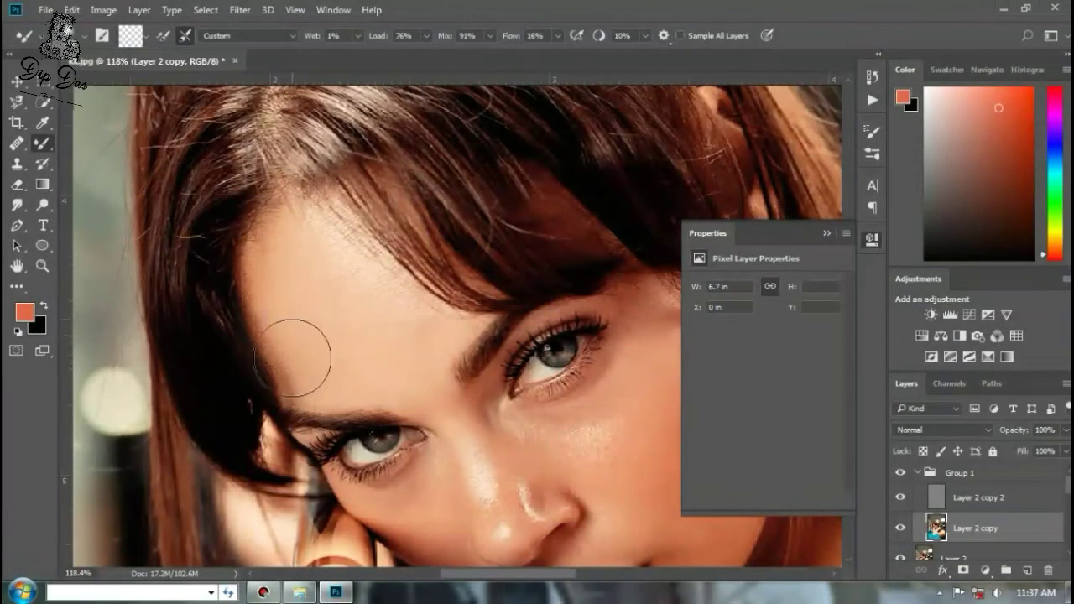
drag(314, 261, 416, 366)
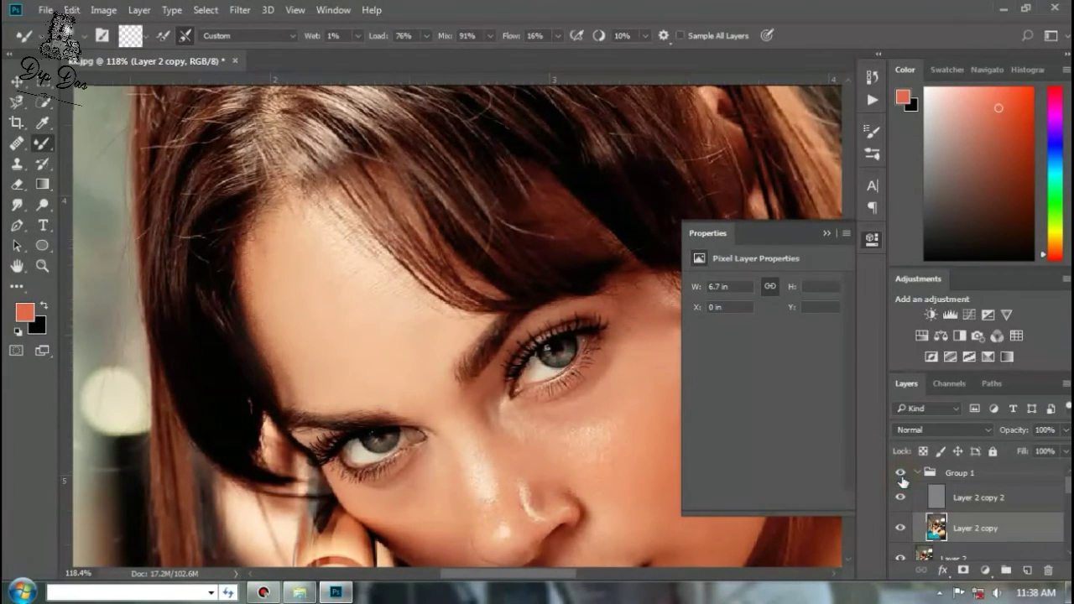
drag(309, 239, 344, 292)
drag(331, 268, 310, 297)
click(303, 256)
scroll(411, 369, down, 6)
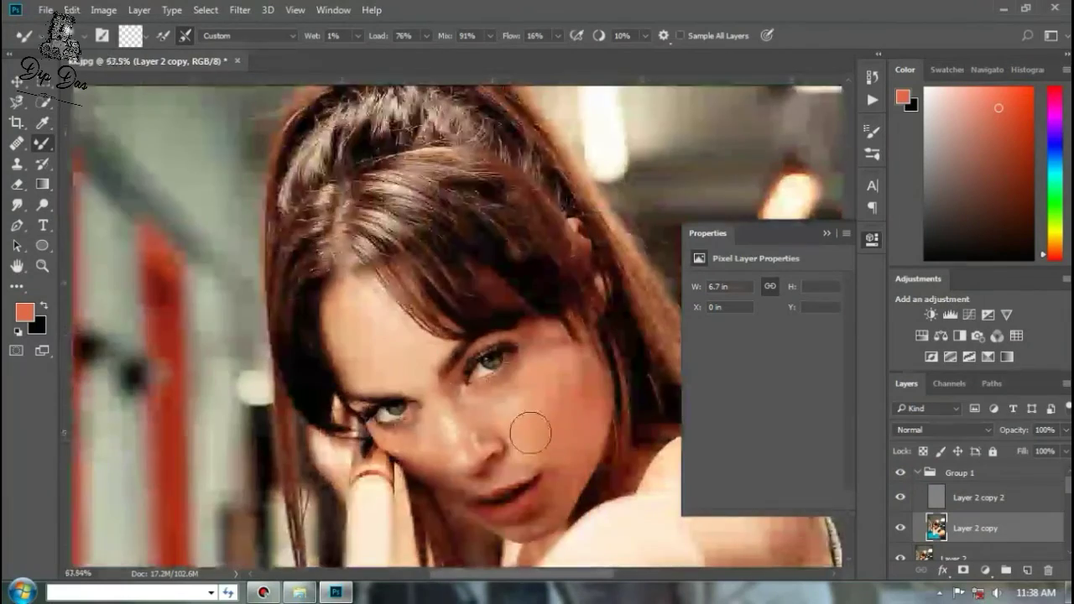
Step: Set the Mixer Brush size to 133 px and smooth the skin on the cheek below the eye nearer the ponytail
scroll(531, 433, up, 9)
right_click(522, 322)
drag(641, 363, 651, 361)
click(509, 291)
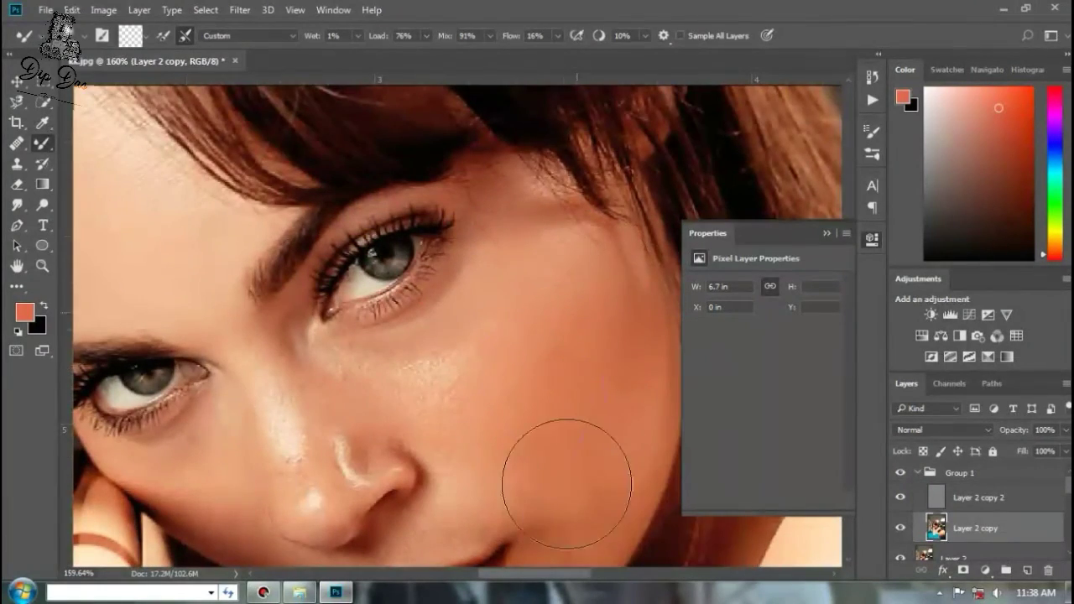
scroll(568, 484, down, 3)
scroll(324, 323, down, 5)
scroll(324, 322, up, 4)
Step: Reduce the Mixer Brush to 51 px and blend the skin beneath the other eye and between the nose and lips
right_click(340, 312)
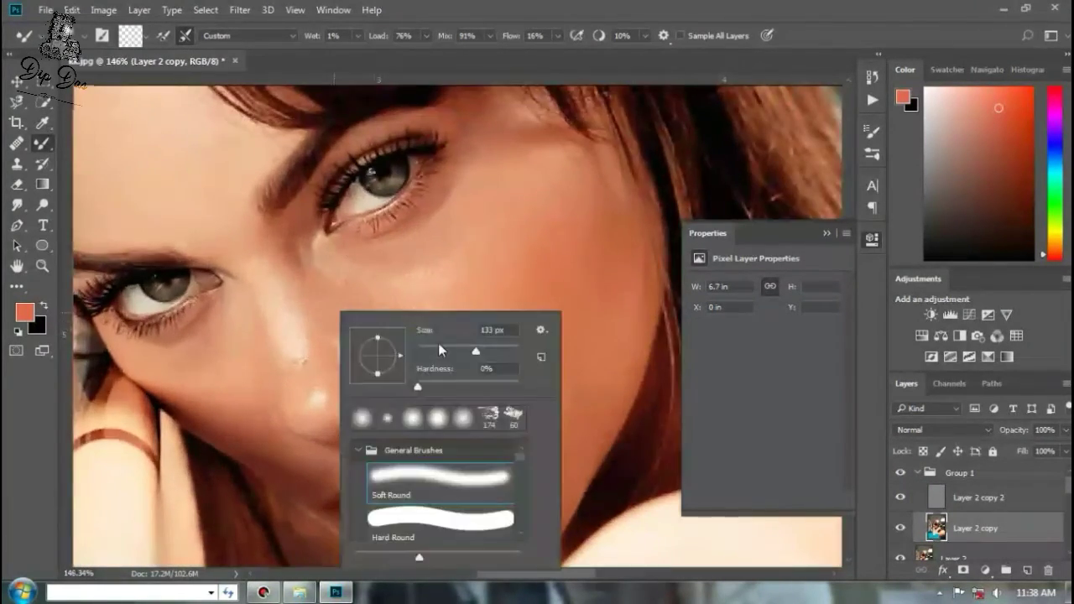
click(439, 350)
mouse_move(219, 377)
mouse_down()
mouse_move(143, 364)
mouse_move(168, 375)
mouse_up()
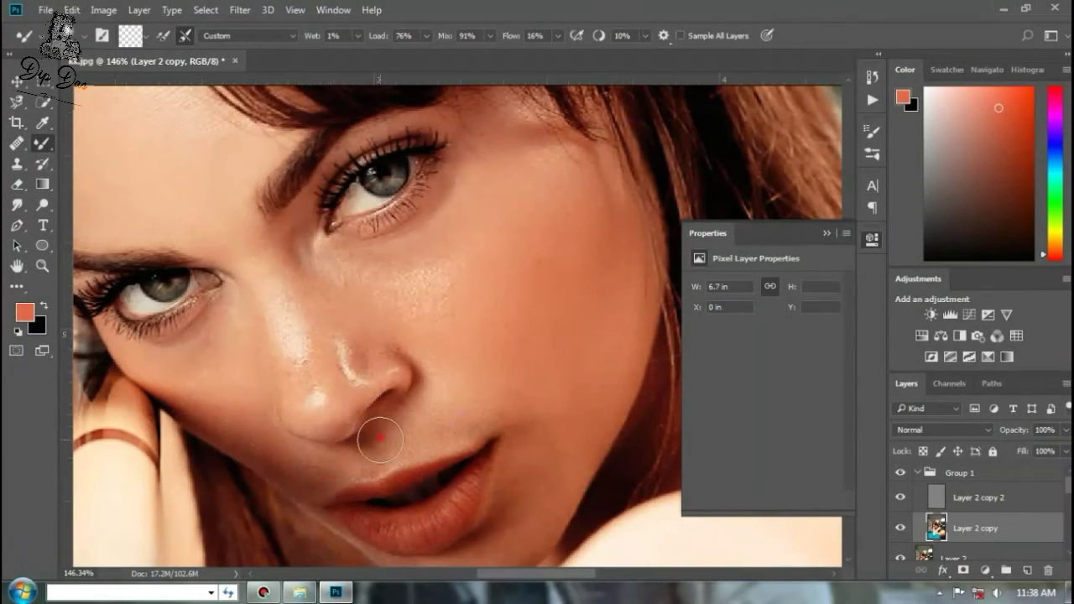
scroll(524, 511, down, 2)
Step: Resize the Mixer Brush and smooth the skin on the cheek and beside the nose and mouth
right_click(532, 287)
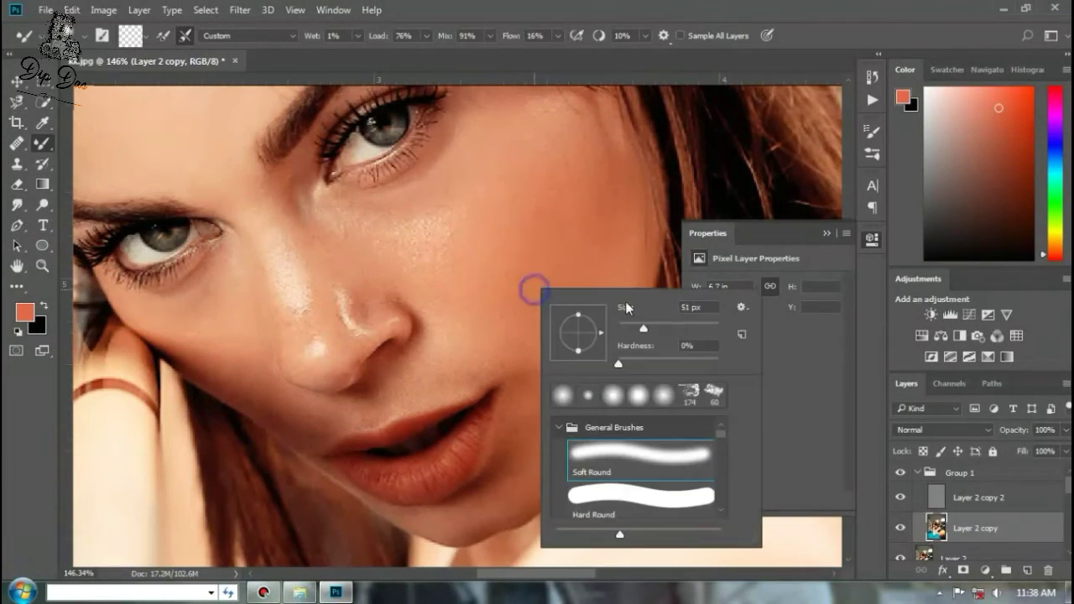
key(Return)
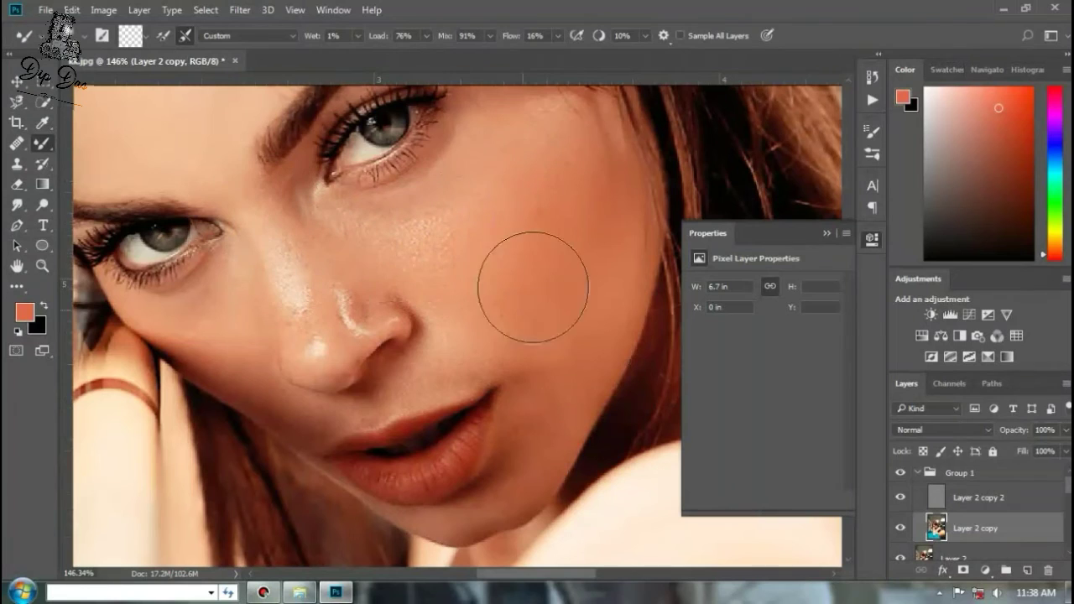
scroll(547, 384, down, 3)
right_click(544, 225)
key(Return)
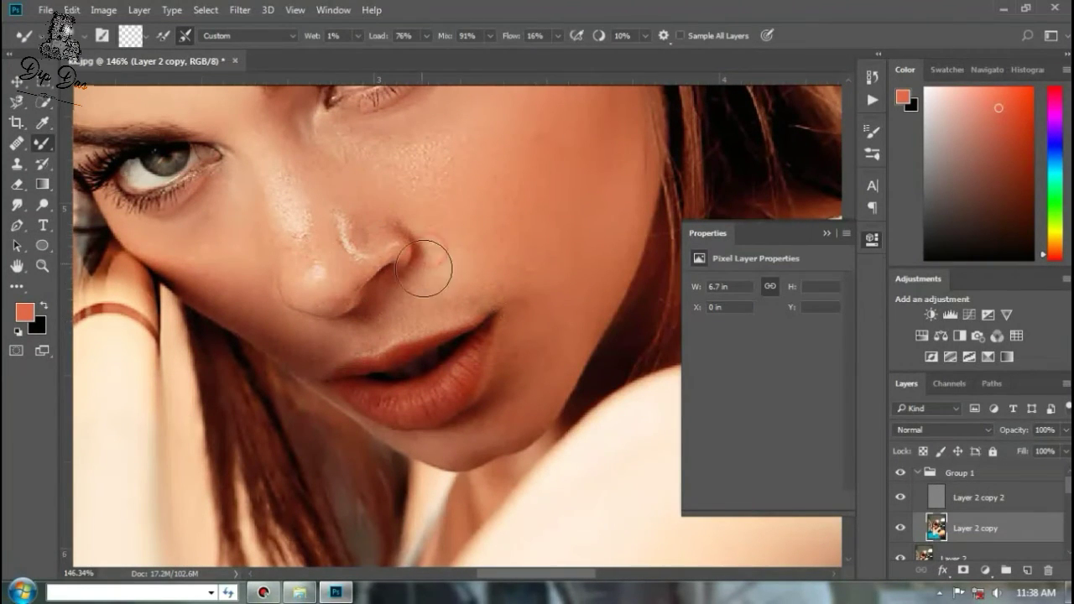
Step: Blend the skin beneath both eyes with the Mixer Brush
scroll(532, 377, up, 5)
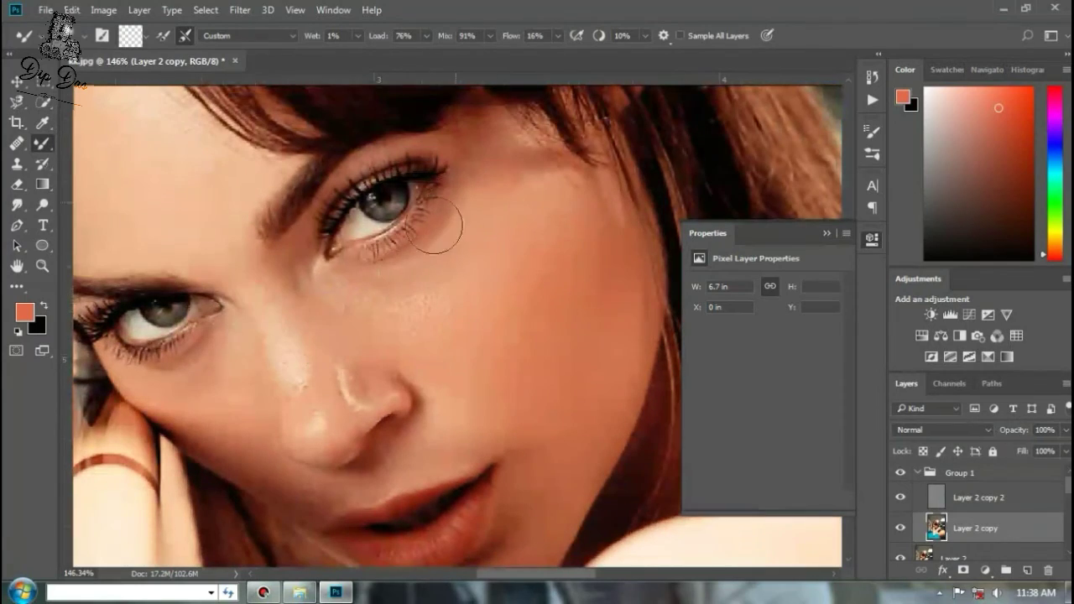
scroll(216, 336, down, 8)
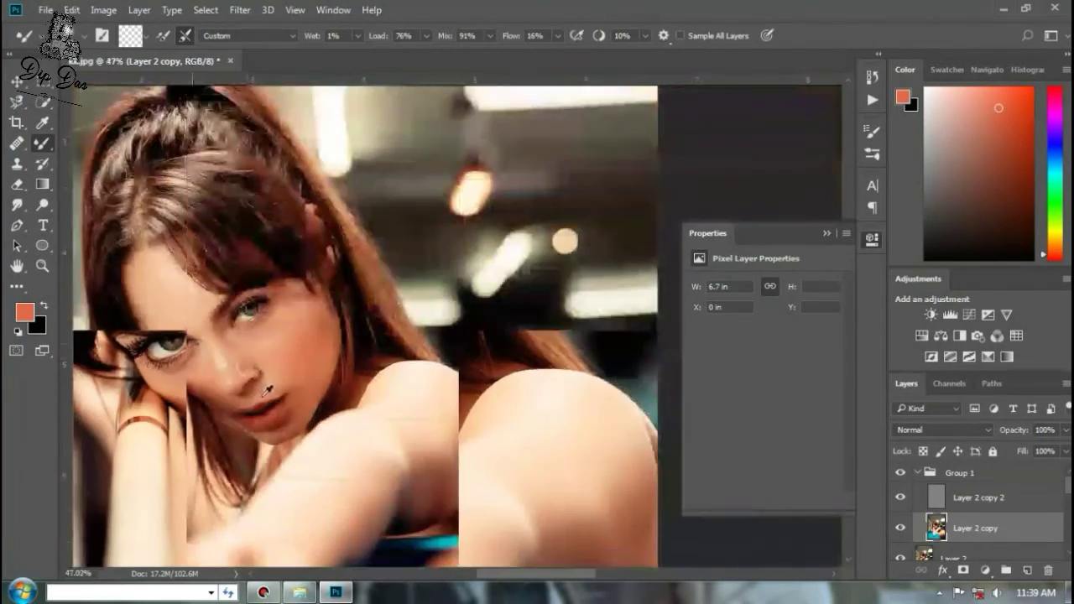
scroll(288, 360, up, 8)
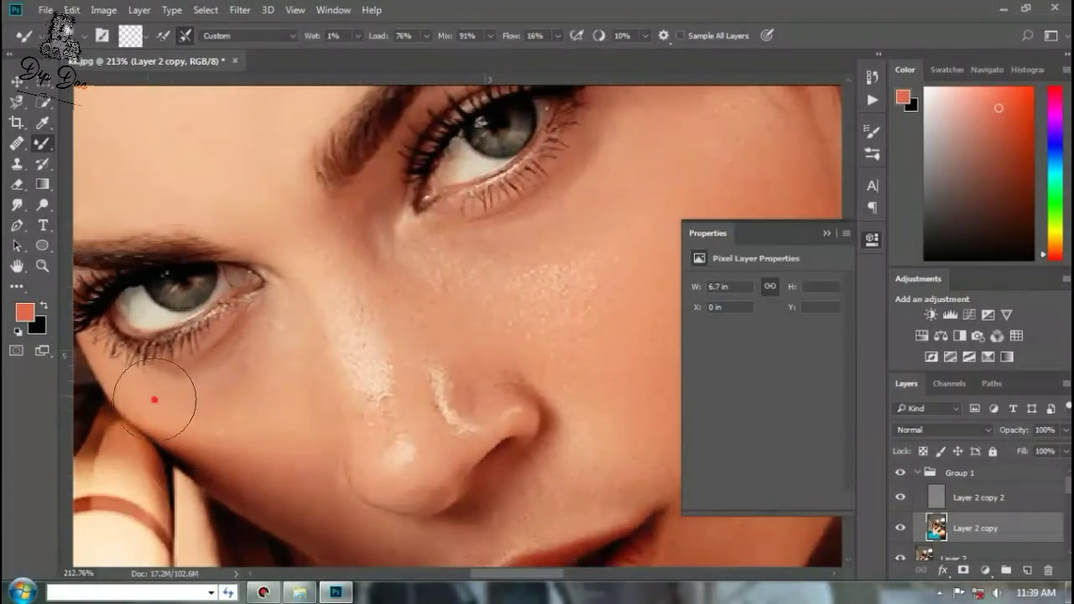
scroll(149, 388, down, 8)
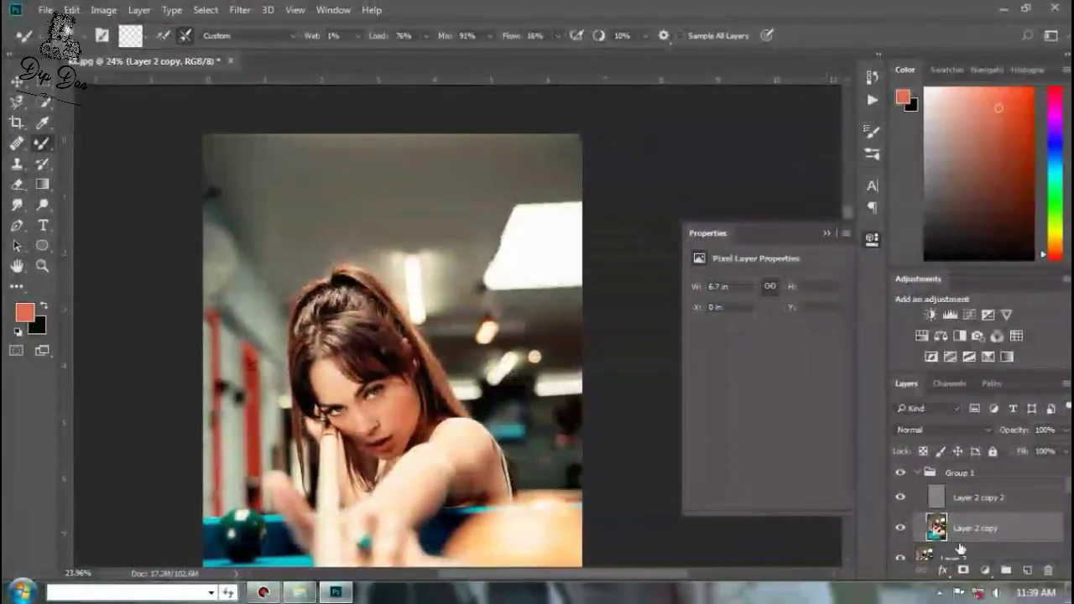
Step: Add a new empty layer above Group 1 and prepare the Gradient tool with a black foreground color
click(1027, 571)
click(42, 184)
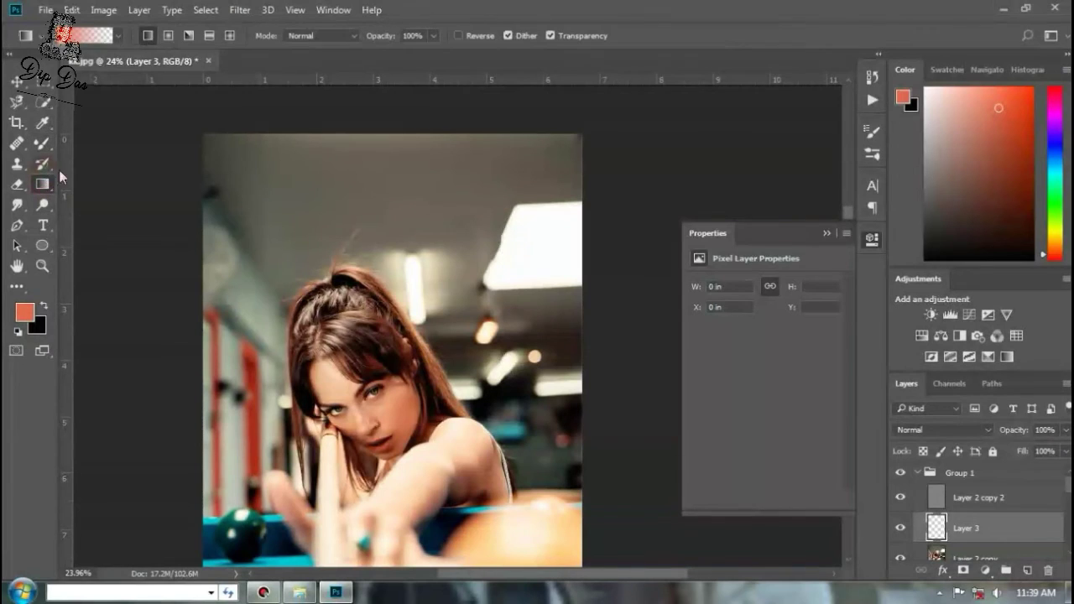
click(117, 36)
click(25, 312)
click(693, 127)
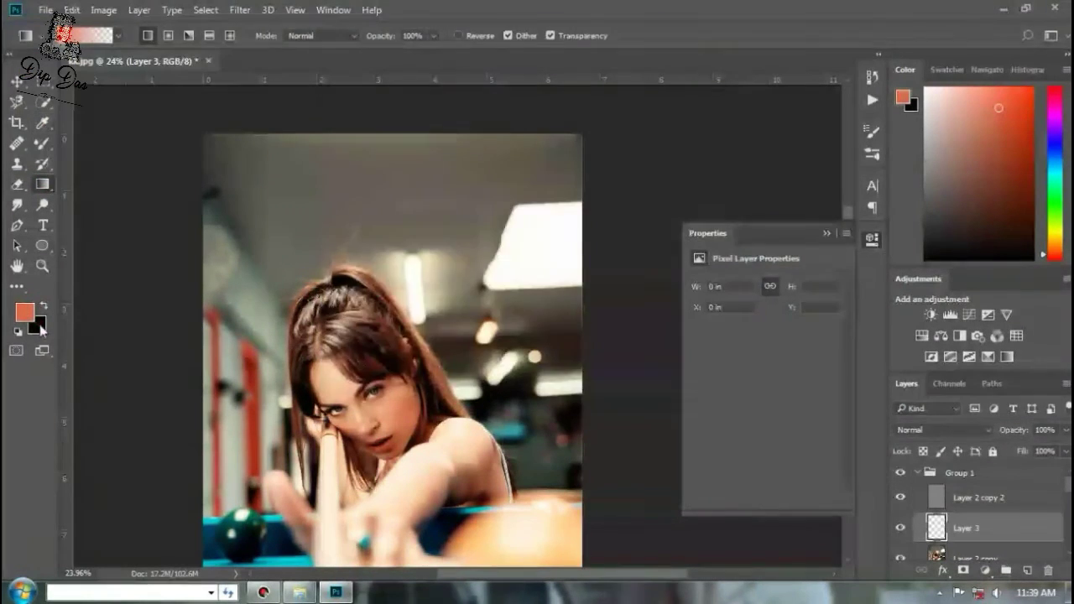
click(26, 316)
click(535, 334)
click(693, 127)
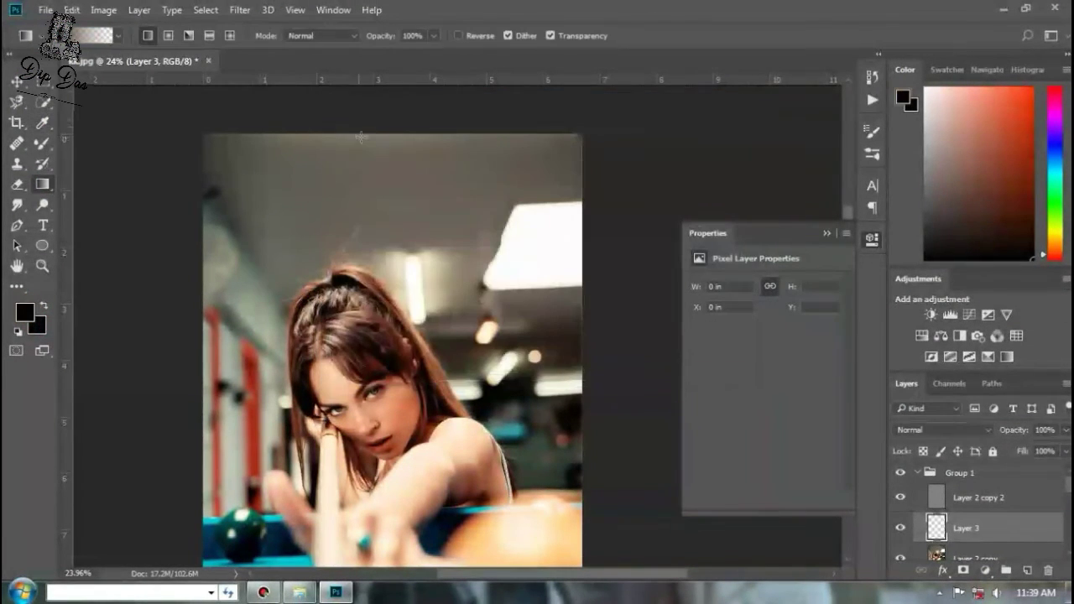
drag(1031, 486, 1024, 470)
drag(410, 134, 410, 198)
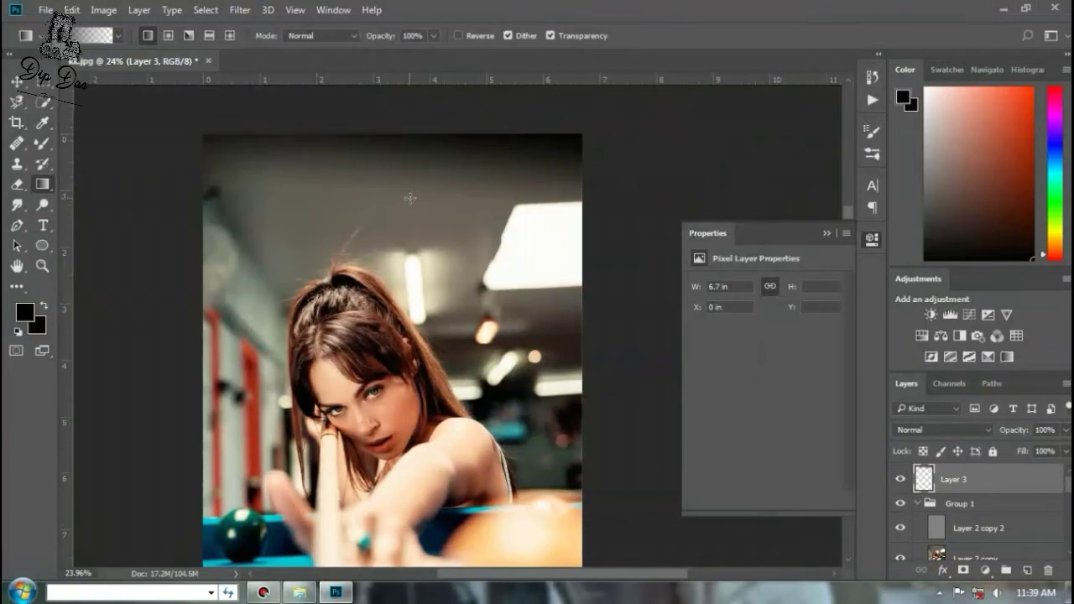
click(873, 77)
key(ctrl+z)
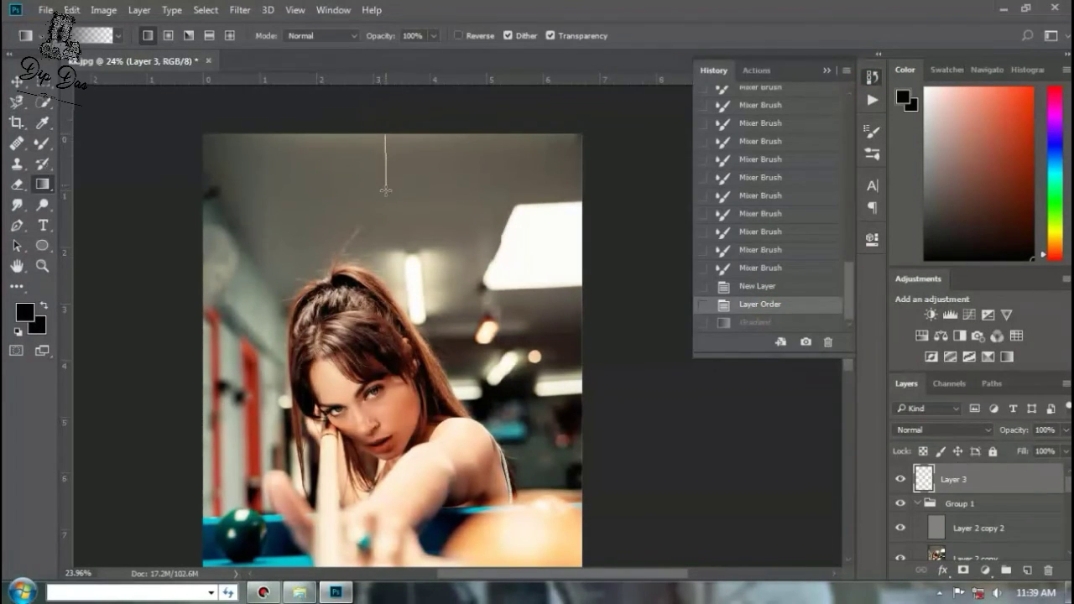
Step: Darken the top and bottom edges of the photo with black-to-transparent linear gradients on the new layer
drag(382, 195, 385, 196)
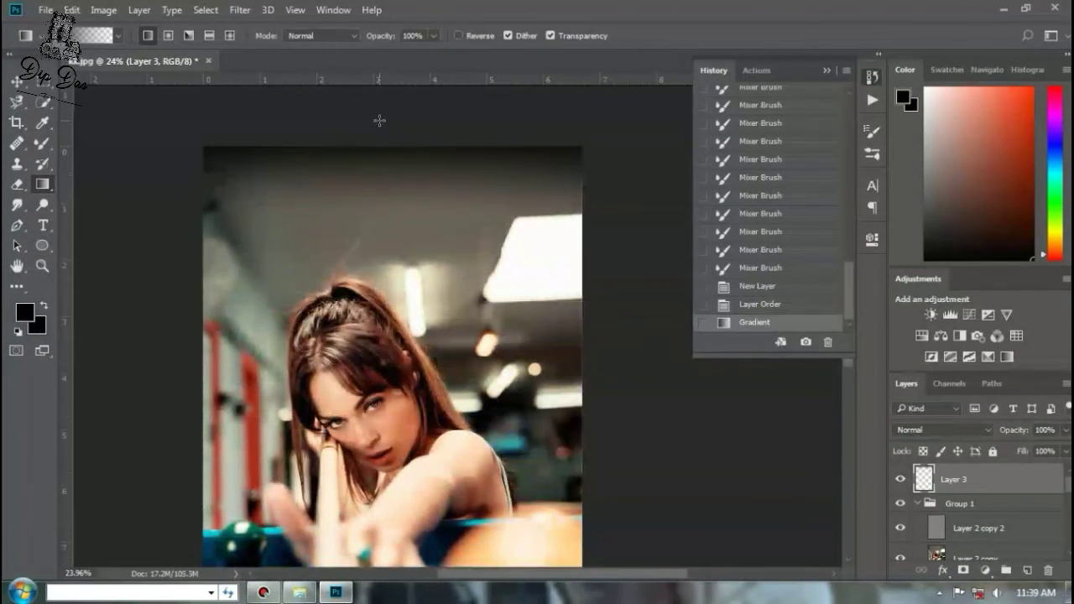
scroll(475, 252, down, 3)
drag(457, 445, 454, 434)
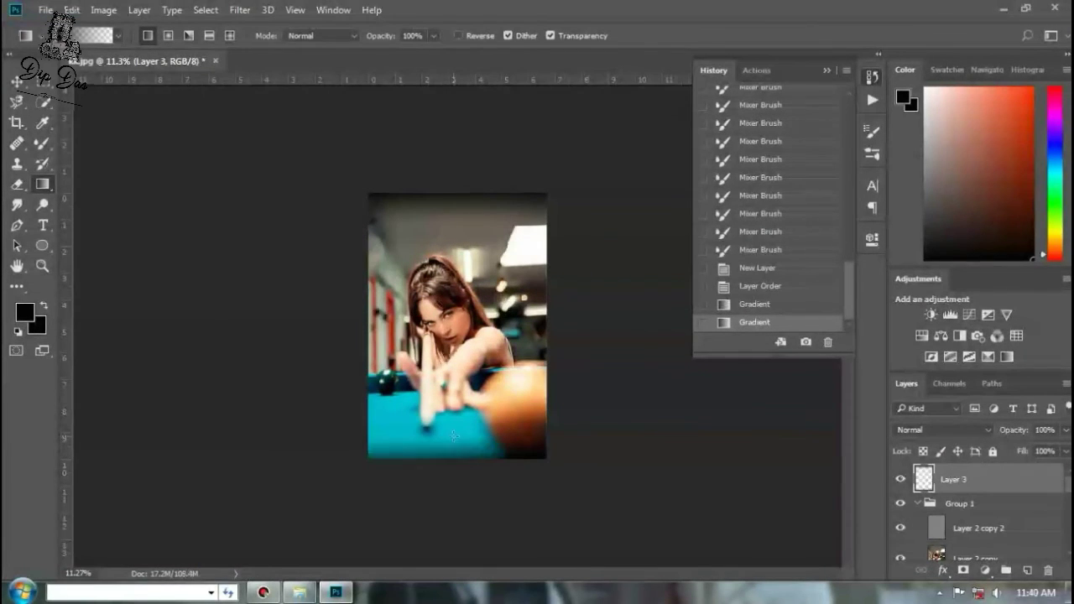
Step: Stretch the Layer 3 gradient downward with Free Transform to about 128% of its height
scroll(463, 462, up, 1)
key(ctrl+t)
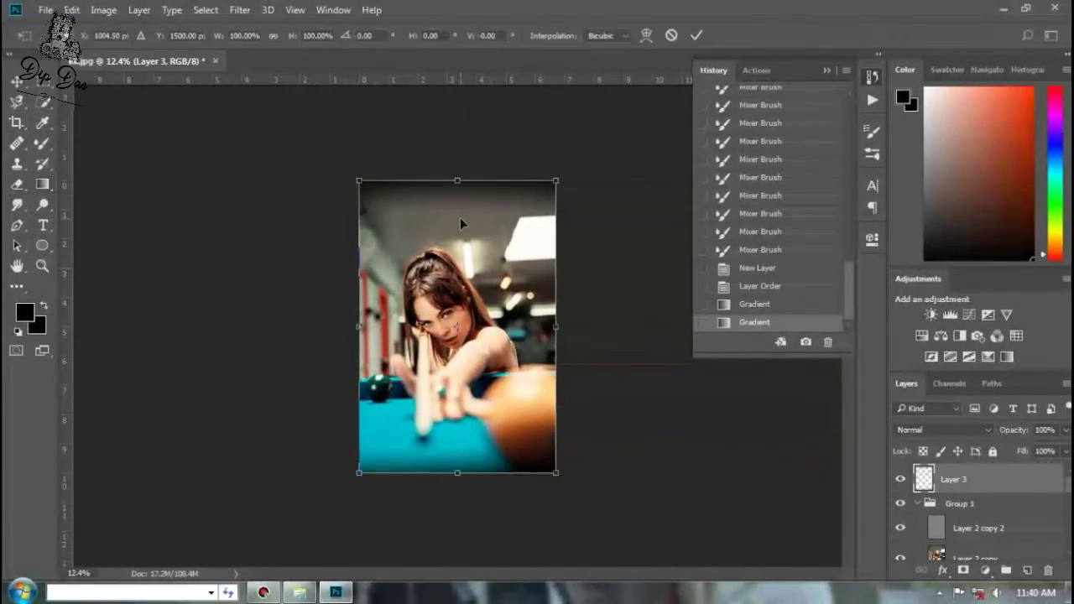
drag(457, 473, 457, 555)
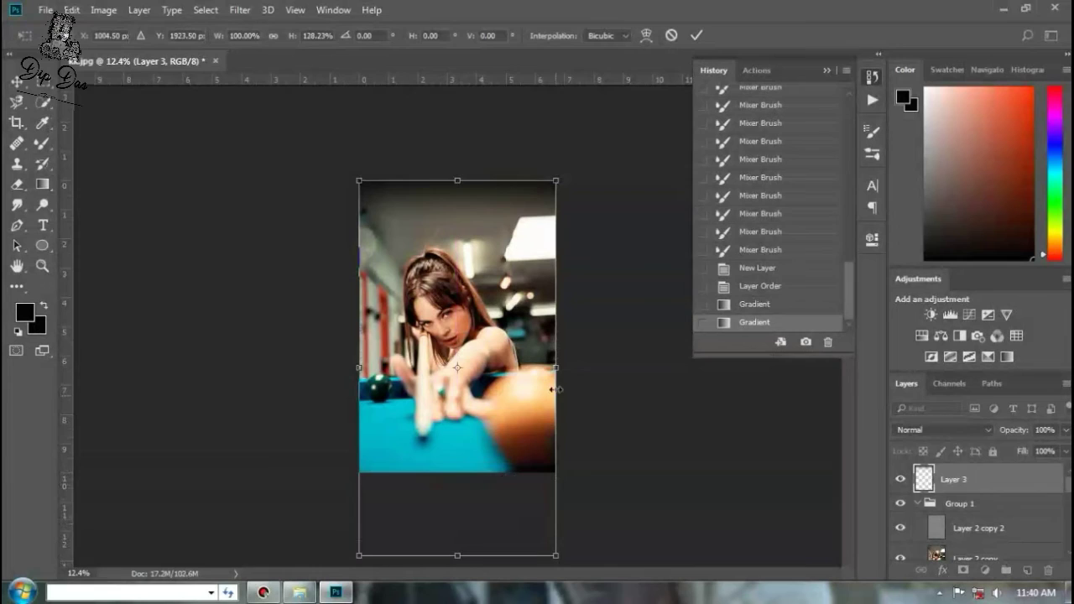
click(699, 38)
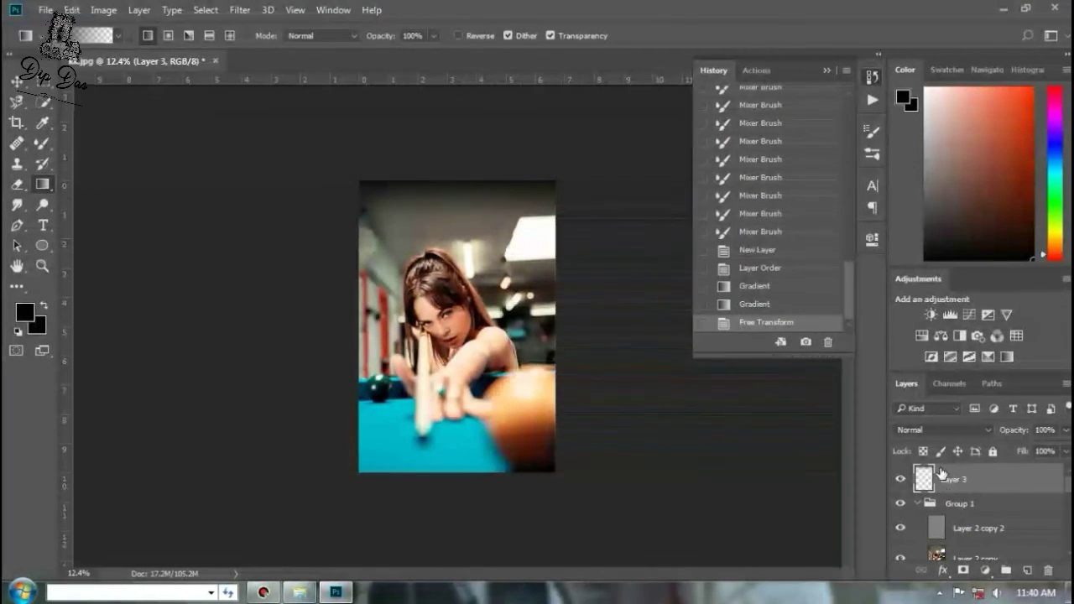
Step: Duplicate Layer 3 and transform the copy, enlarging it and flipping it vertically so its dark gradient covers the photo's bottom edge
key(ctrl+j)
click(71, 10)
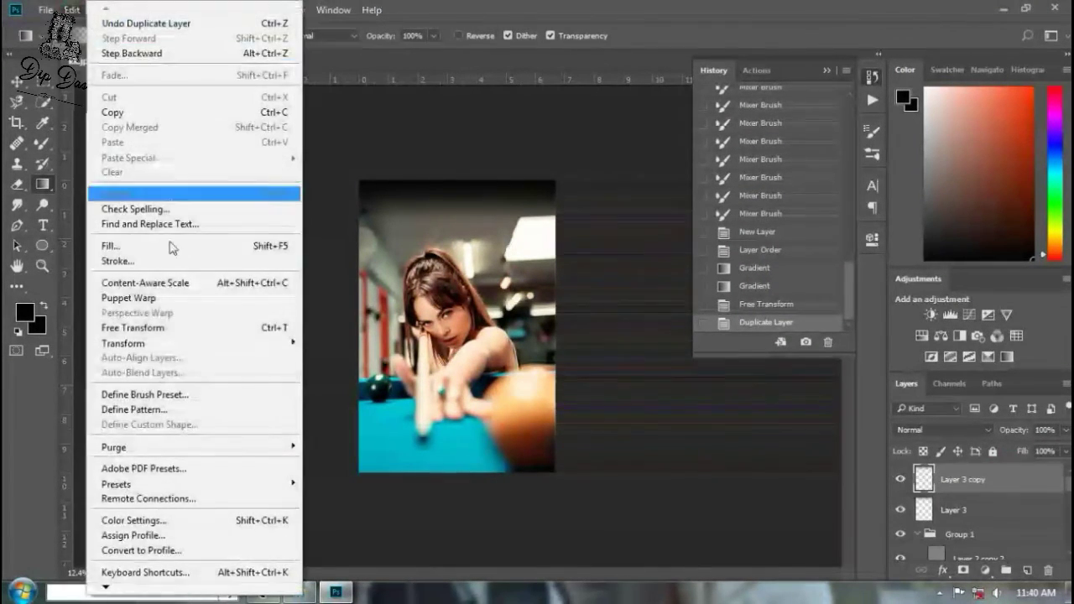
click(109, 324)
mouse_move(471, 172)
mouse_down()
mouse_move(471, 554)
mouse_move(471, 156)
mouse_up()
drag(457, 472, 678, 558)
drag(555, 515, 508, 436)
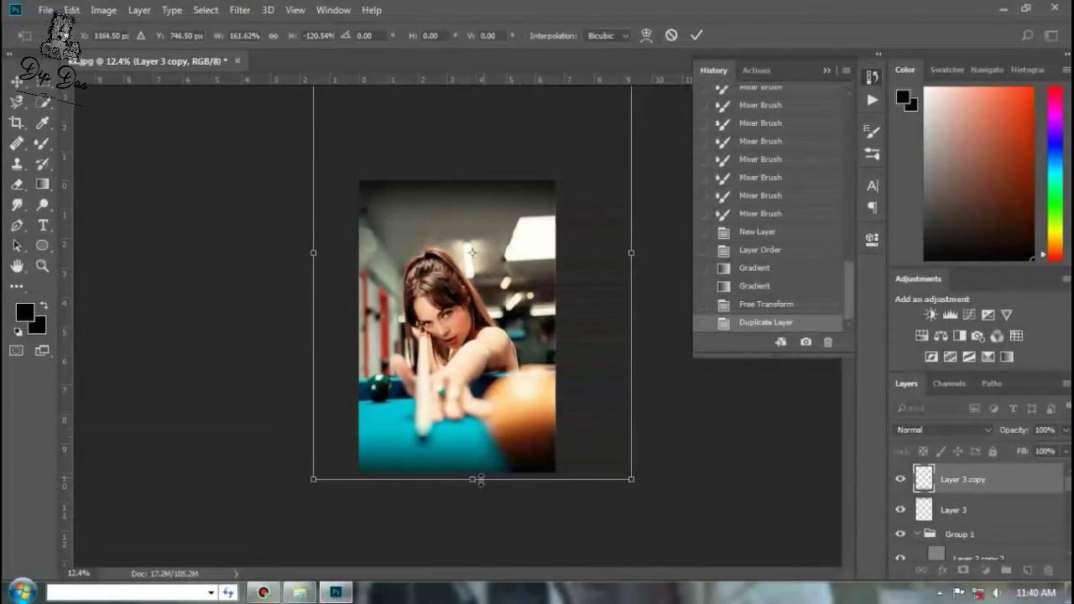
drag(477, 481, 477, 523)
drag(498, 471, 499, 435)
drag(541, 389, 537, 381)
click(697, 36)
Step: Lower the opacity of Layer 3 copy to 34% and of Layer 3 to 35%
click(1066, 430)
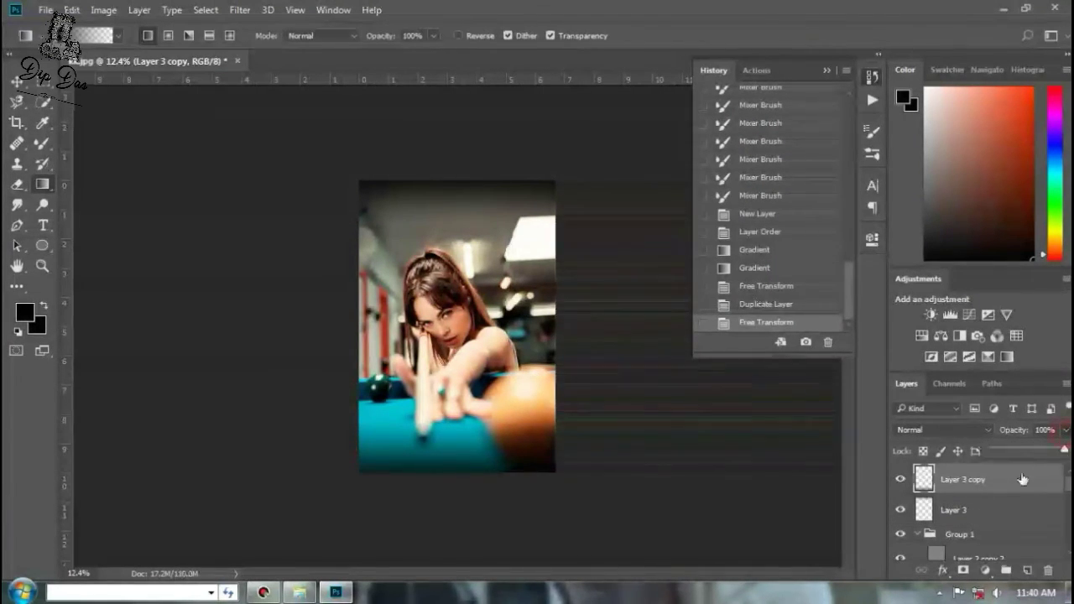
drag(1068, 450, 1015, 445)
click(1008, 510)
click(1066, 430)
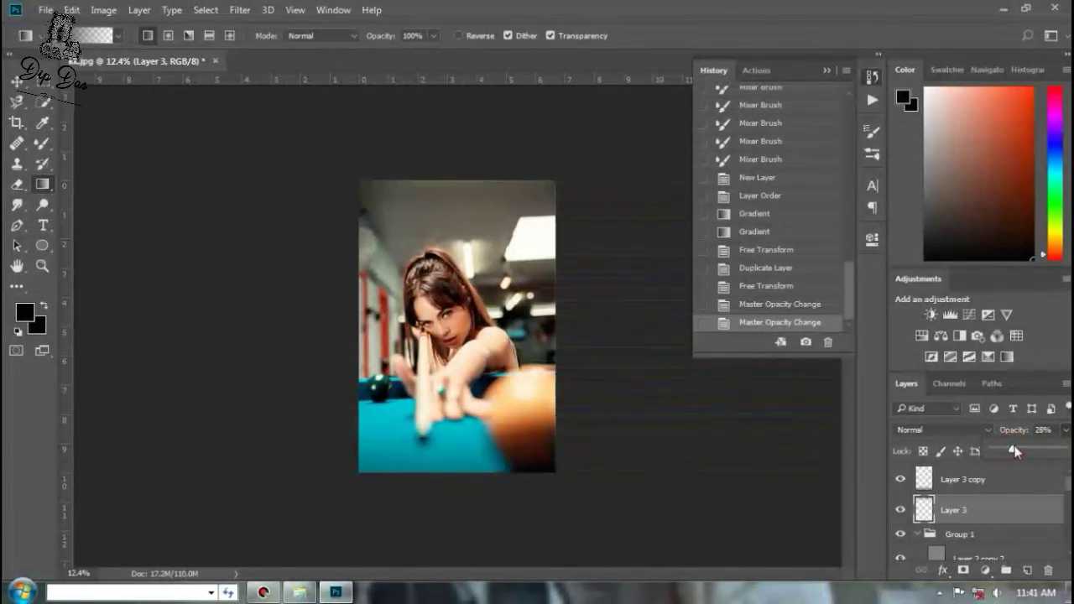
Step: Fit the whole photo in view and stamp all visible layers onto a new layer above Layer 3 copy
key(z)
right_click(562, 268)
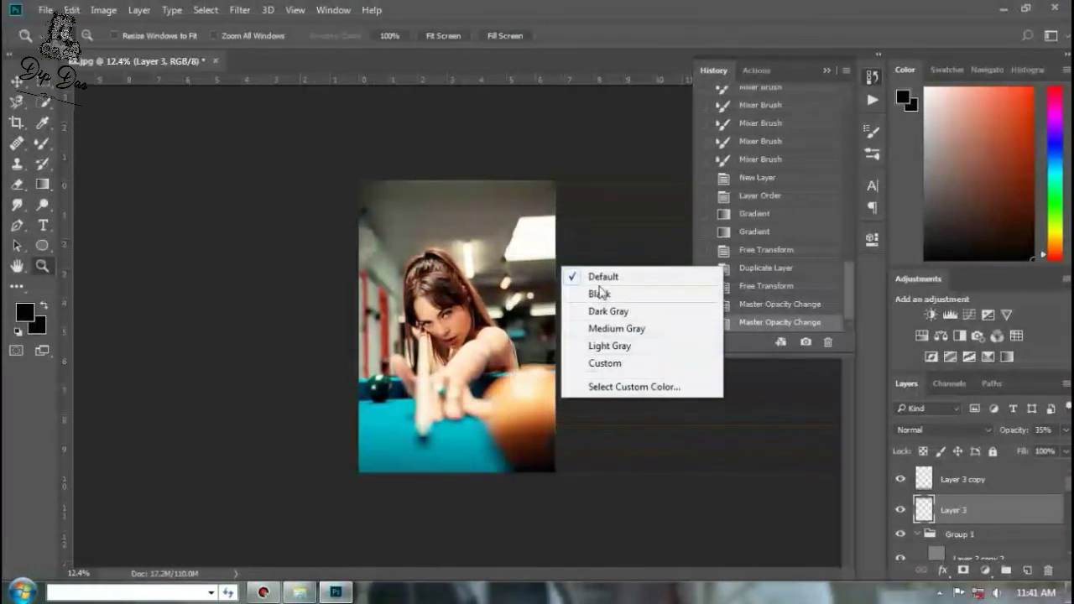
right_click(455, 408)
click(492, 467)
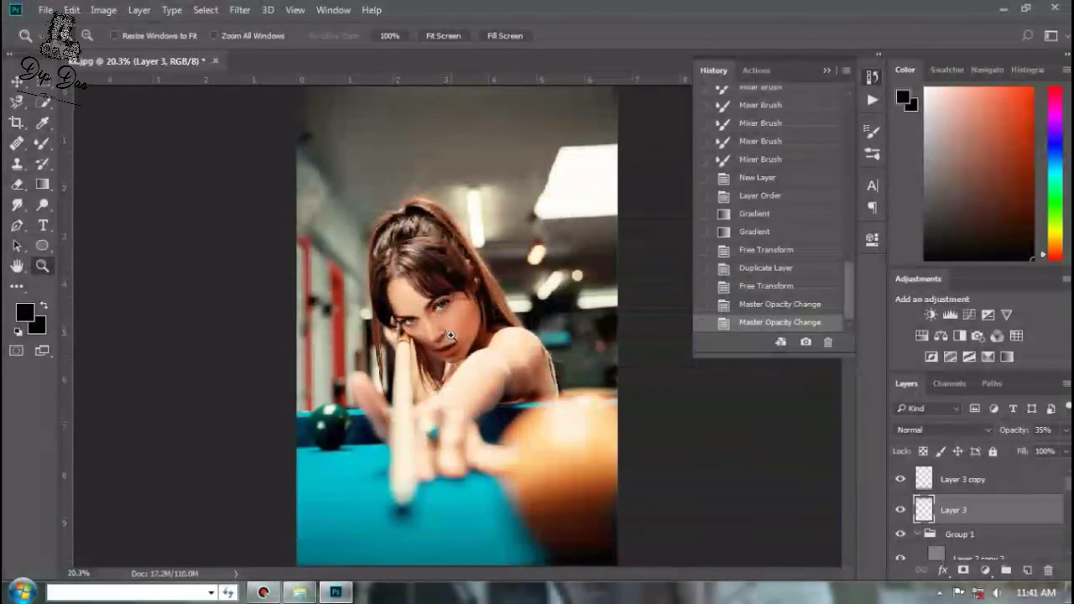
click(445, 325)
right_click(445, 325)
click(491, 334)
click(1006, 480)
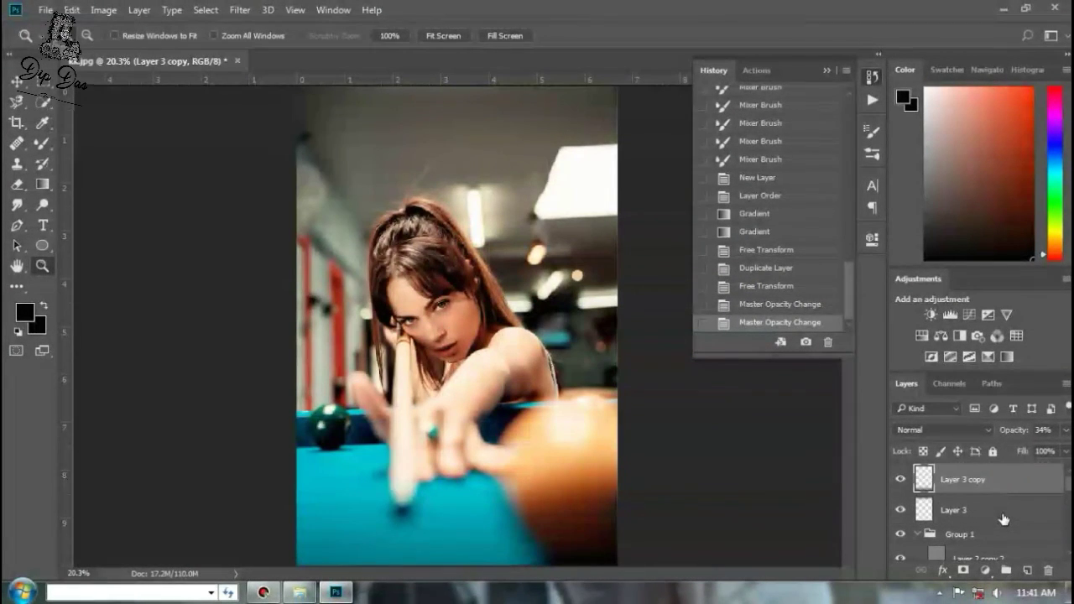
key(ctrl+shift+alt+e)
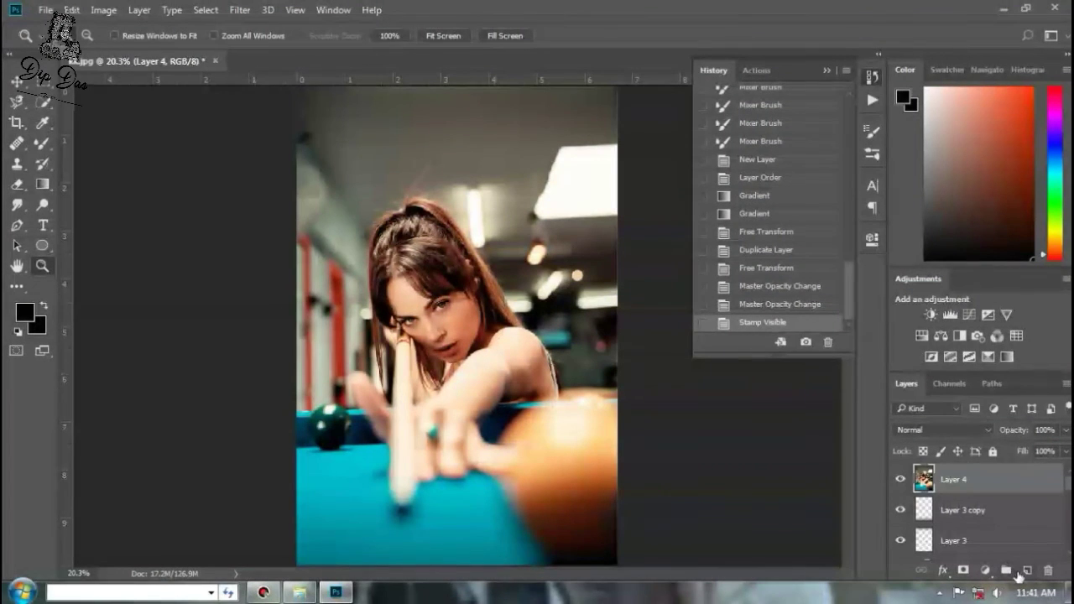
Step: Add a Curves adjustment layer above Layer 4 with a shadow point and a highlight point at input 172, output 181
click(985, 573)
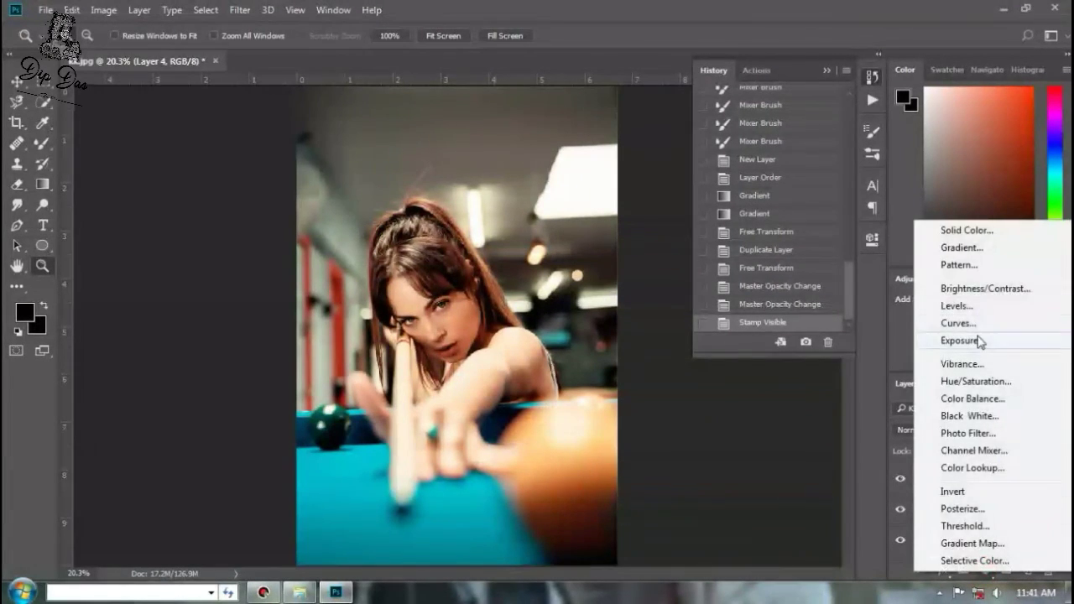
click(977, 323)
drag(792, 359, 792, 351)
drag(727, 417, 734, 414)
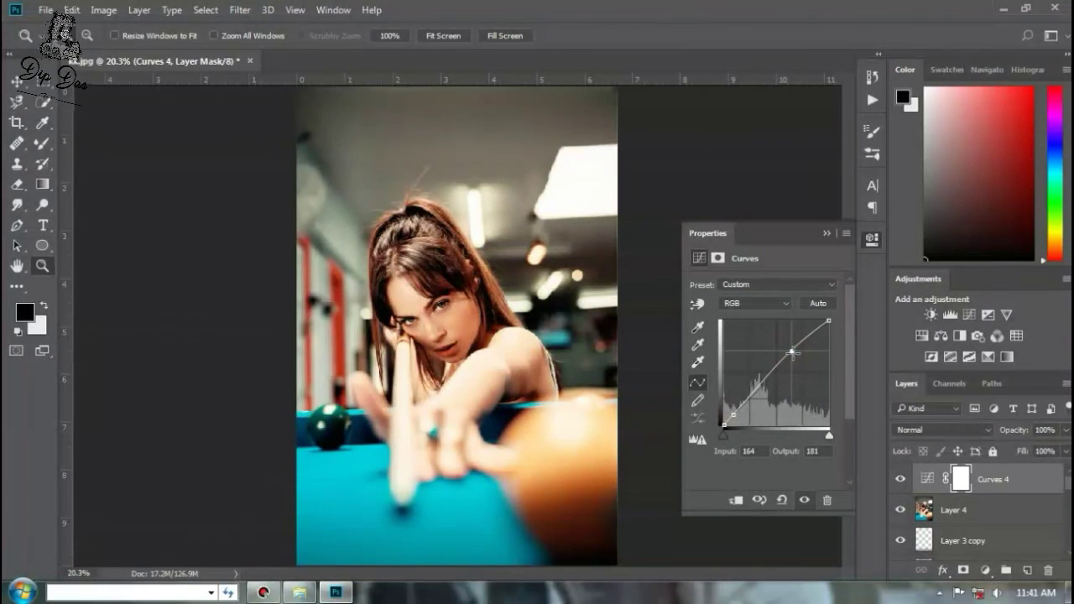
drag(793, 352, 795, 352)
Step: Compare the photo with and without Curves 4, and refine its shadow point and set the highlight point to input 180, output 177
click(900, 482)
click(900, 481)
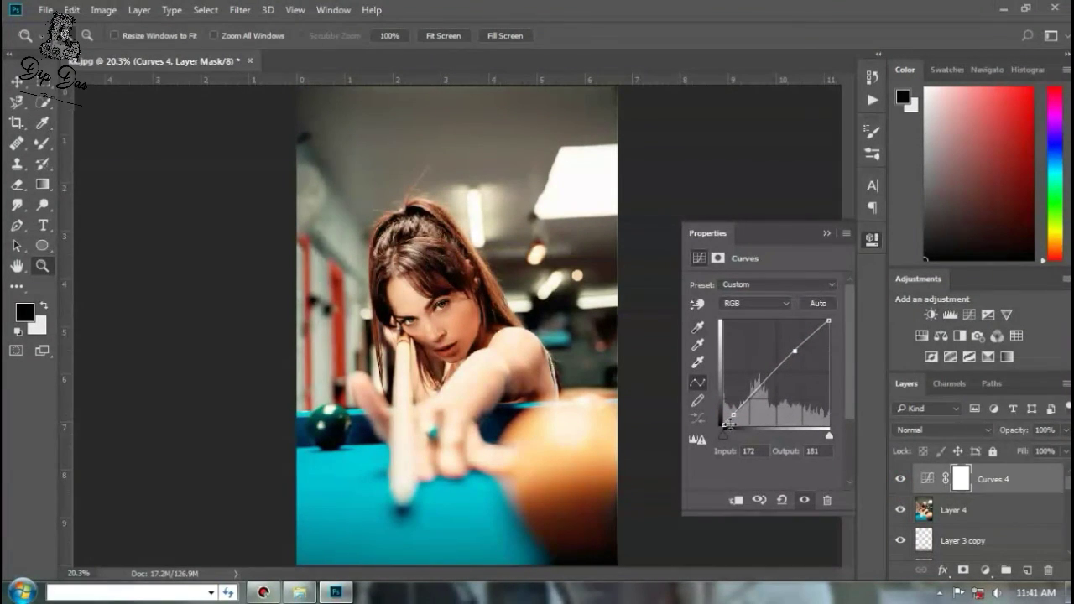
drag(733, 414, 736, 413)
drag(801, 352, 802, 354)
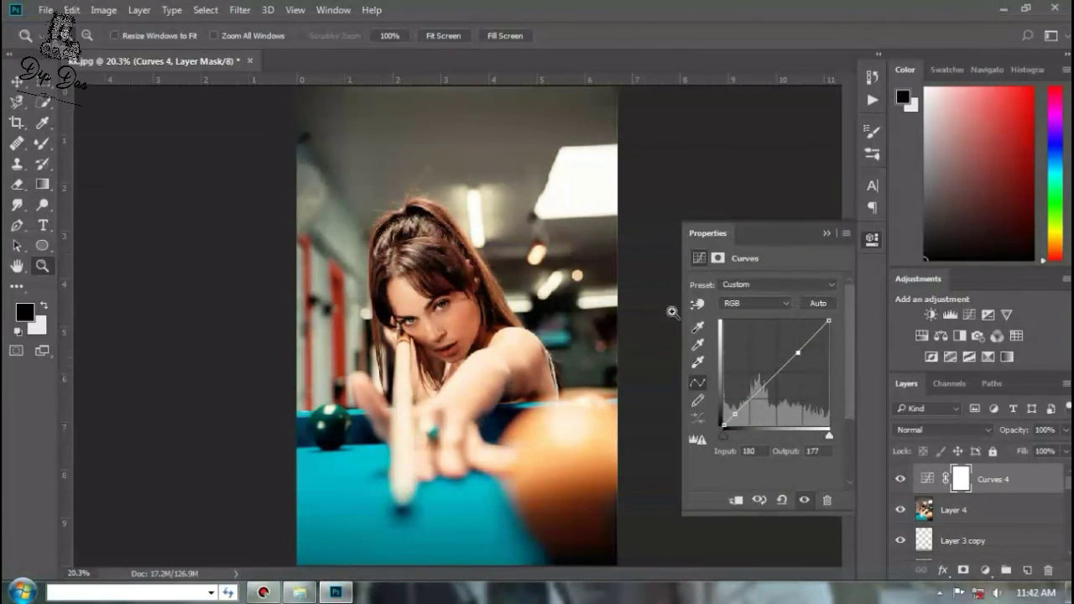
click(874, 240)
Step: Examine the woman's retouched face up close, return to the whole photo, and look through the lower layers
click(447, 340)
click(447, 340)
click(448, 340)
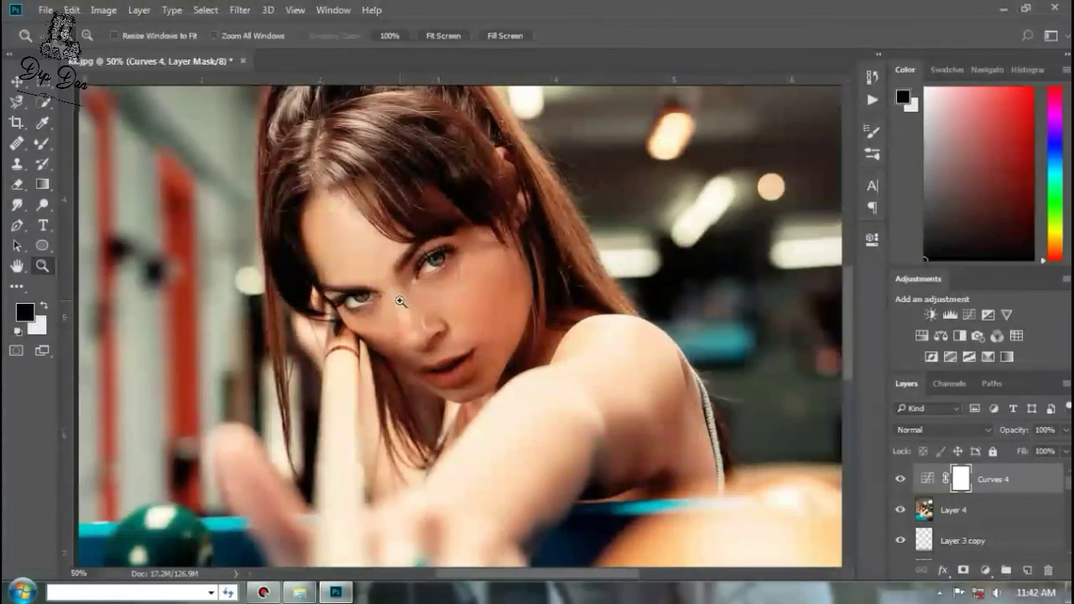
click(448, 340)
right_click(481, 312)
click(529, 322)
scroll(950, 529, down, 3)
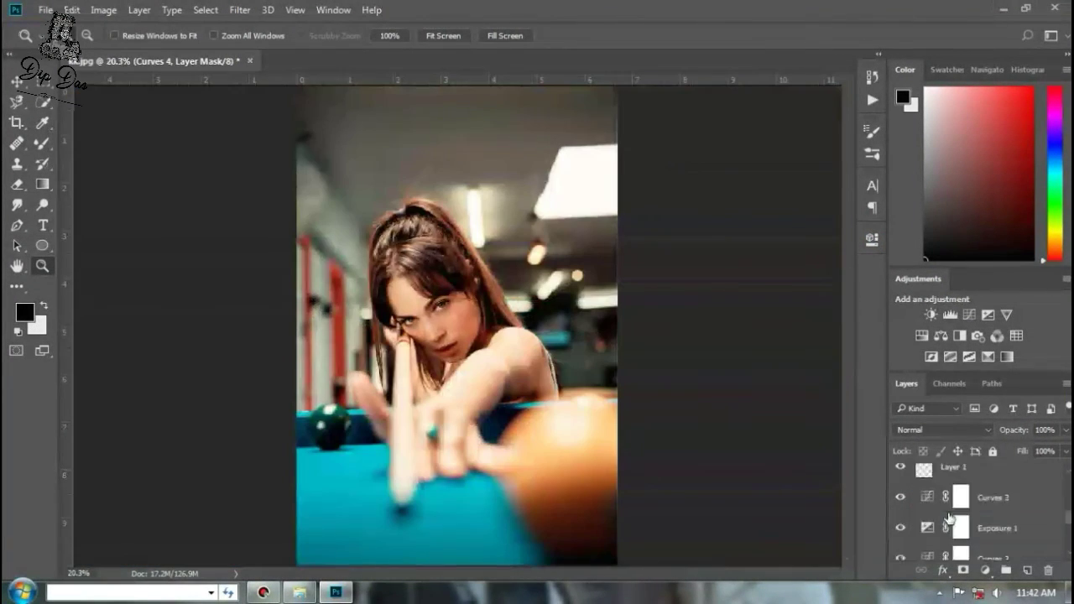